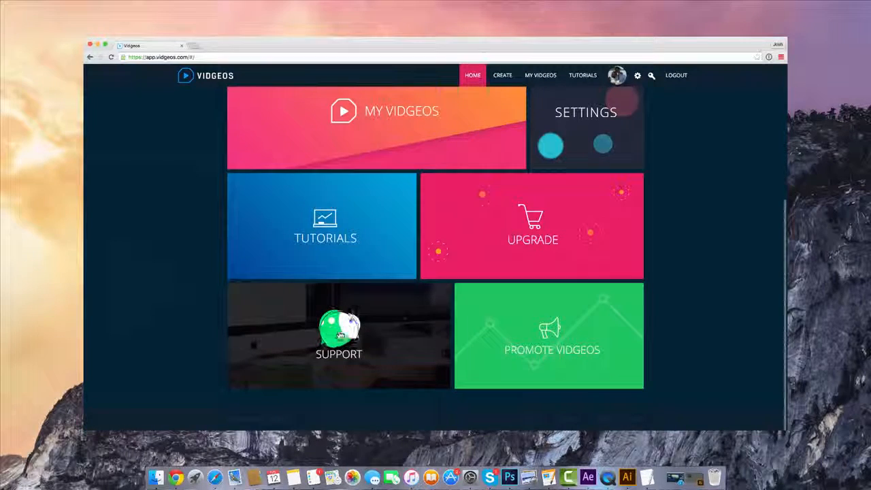
Browse the tutorials page, opening the Enabling Translations training video and closing it again
scroll(341, 334, "up", 3)
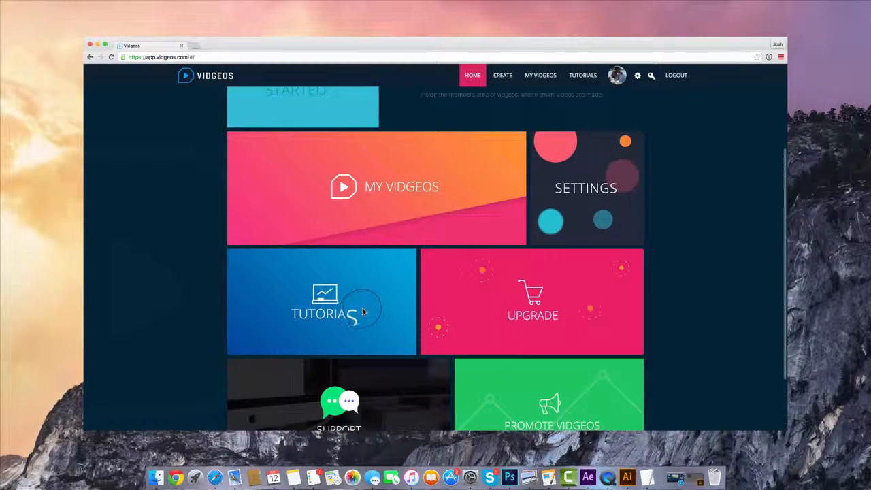
scroll(363, 311, "up", 2)
left_click(360, 311)
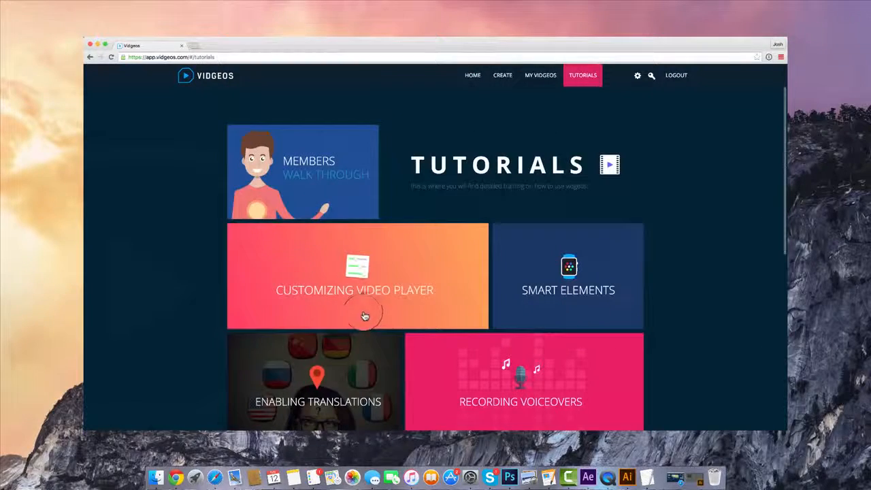
scroll(302, 158, "down", 5)
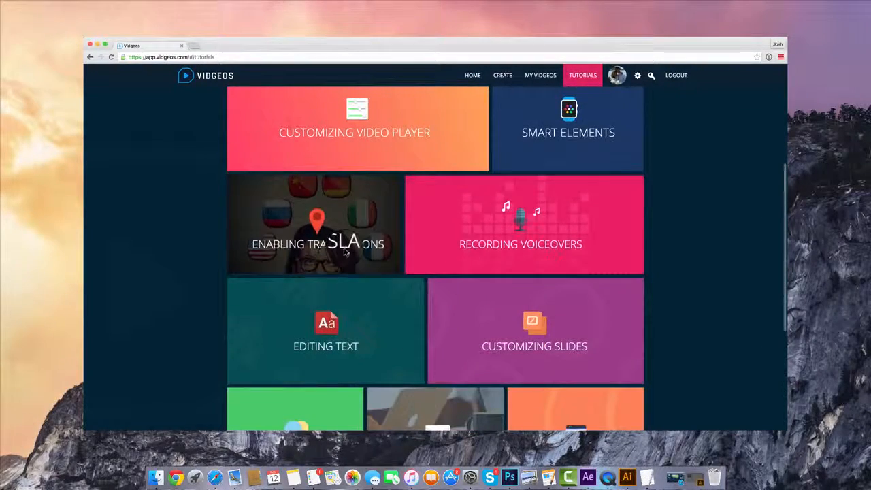
left_click(317, 235)
left_click(578, 340)
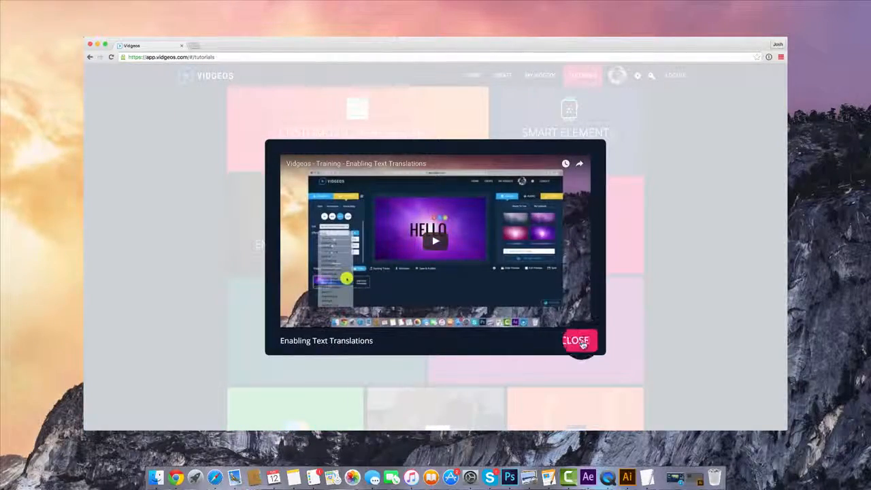
scroll(546, 250, "down", 5)
scroll(548, 248, "up", 10)
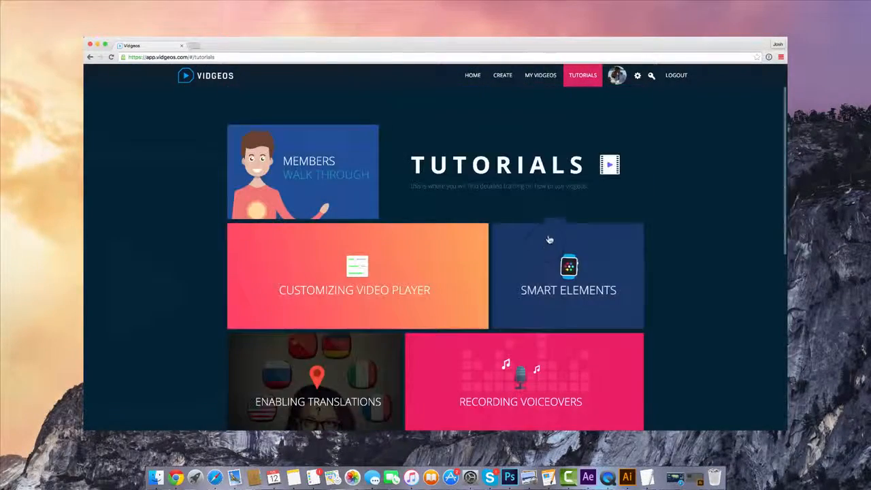
Open the settings page, view the first step of the Amazon S3 walk through and close it
left_click(638, 82)
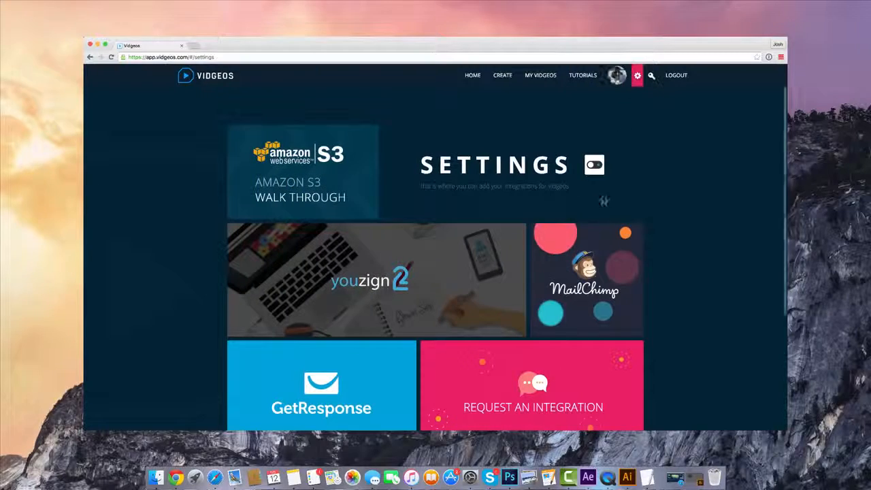
left_click(361, 186)
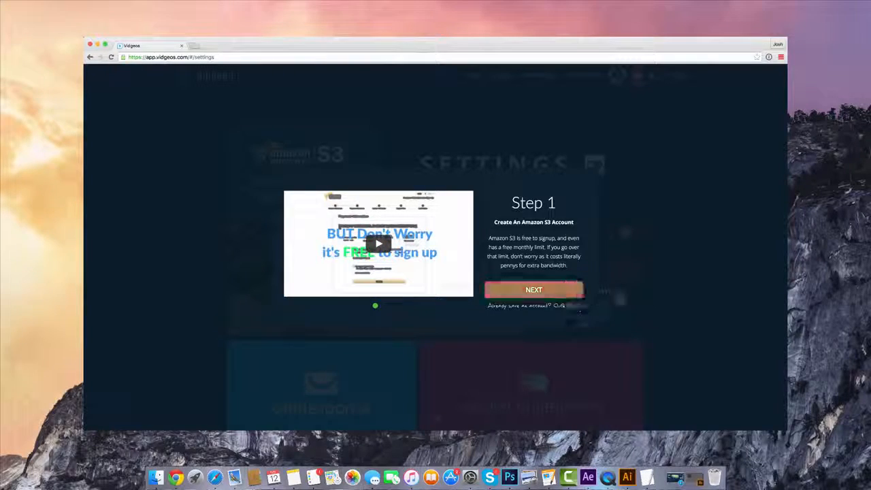
left_click(744, 238)
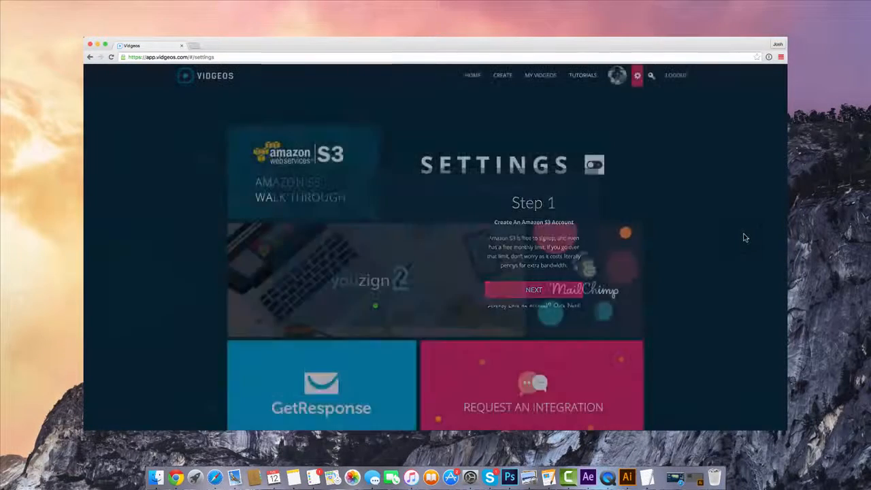
Examine the available integrations on the settings page, opening the Youzign, MailChimp and GetResponse connection forms
scroll(655, 217, "down", 2)
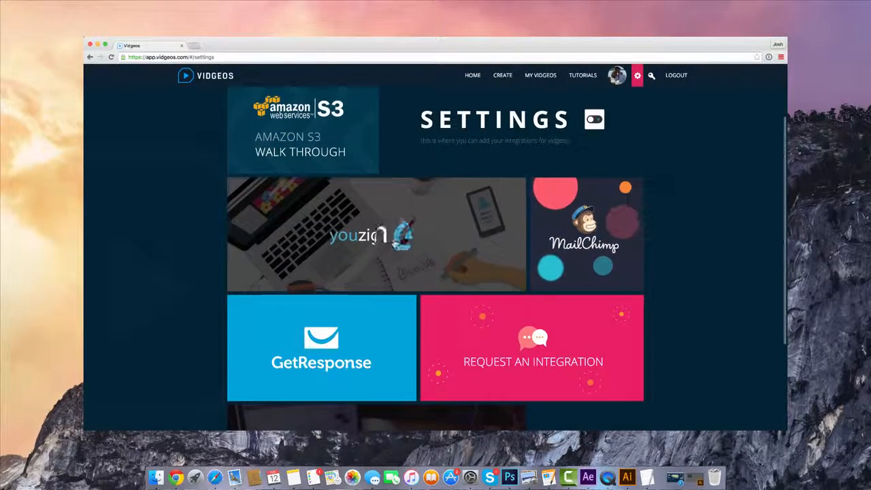
scroll(401, 226, "down", 1)
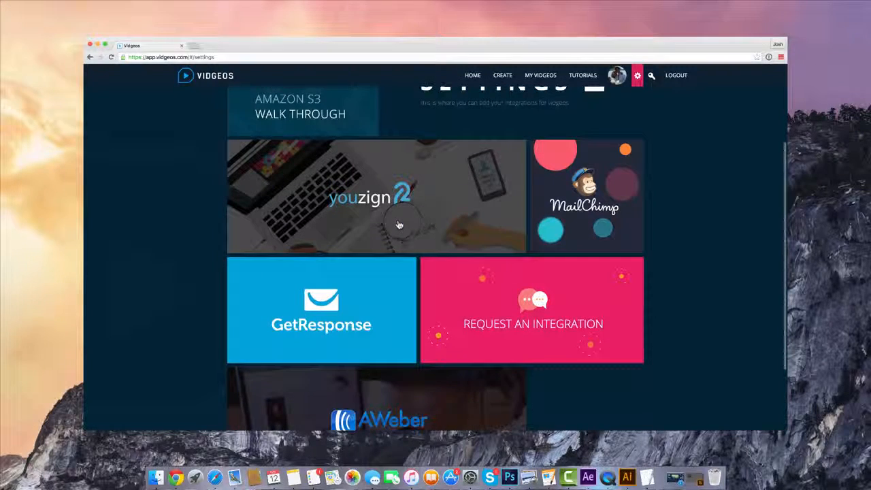
left_click(383, 201)
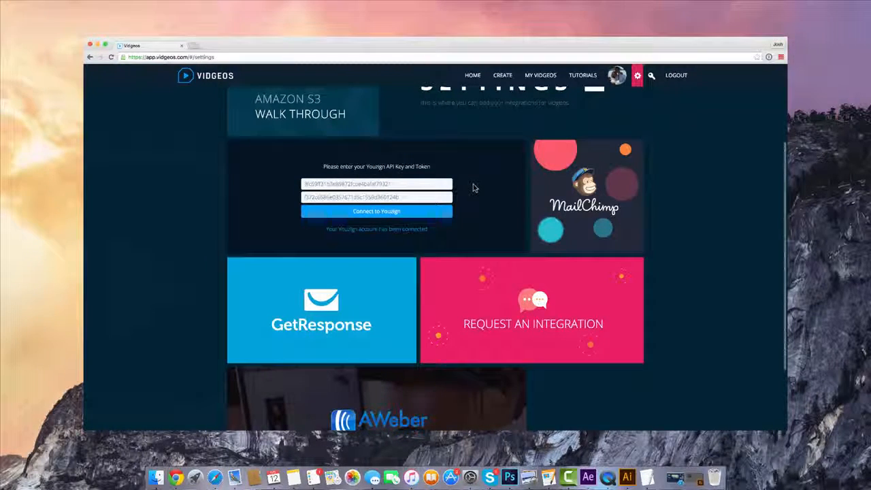
scroll(480, 185, "down", 1)
scroll(480, 185, "down", 2)
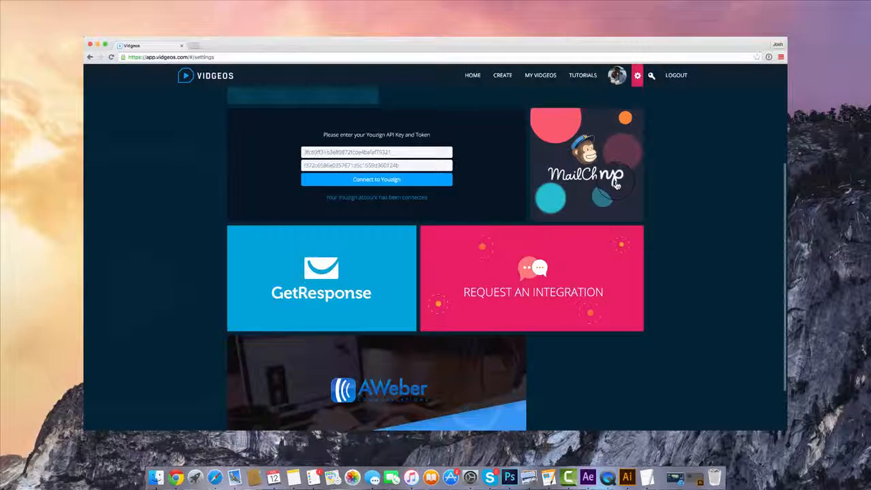
left_click(616, 183)
left_click(369, 255)
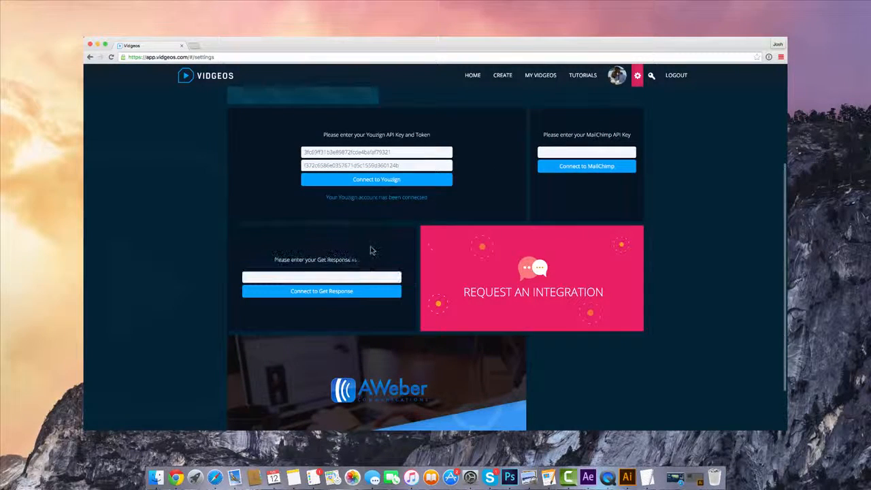
scroll(371, 250, "down", 3)
scroll(429, 324, "down", 2)
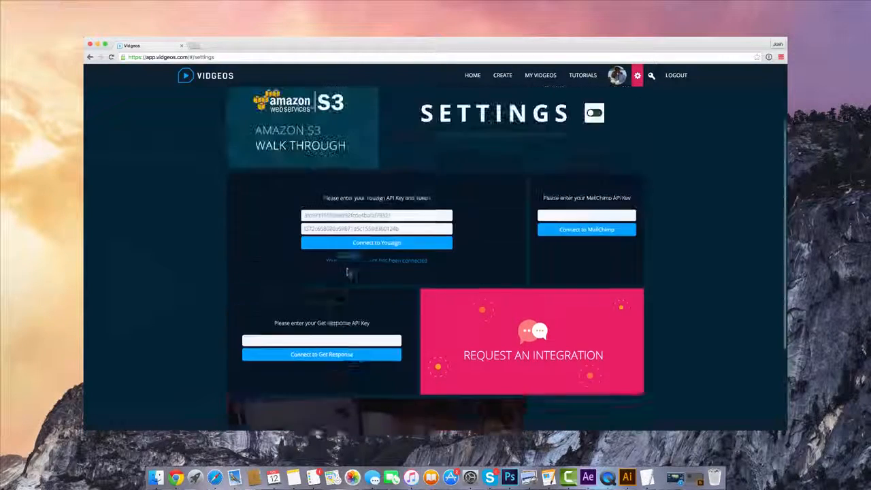
scroll(500, 352, "up", 5)
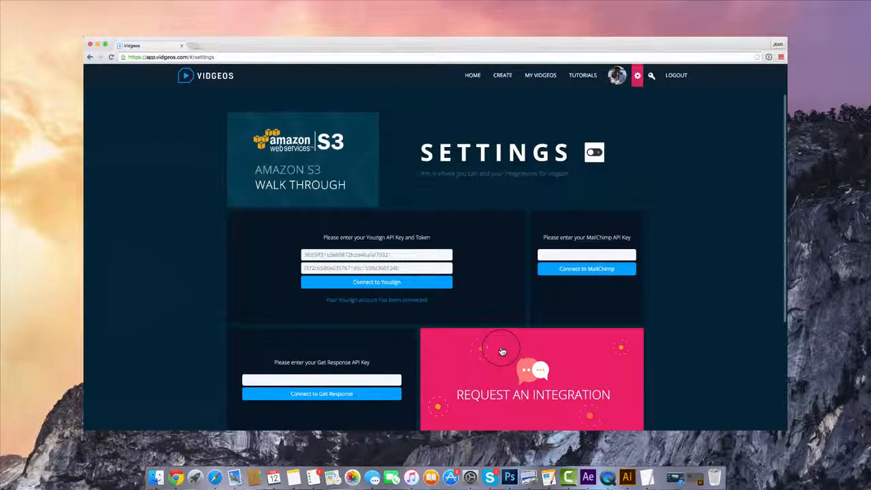
scroll(511, 325, "up", 1)
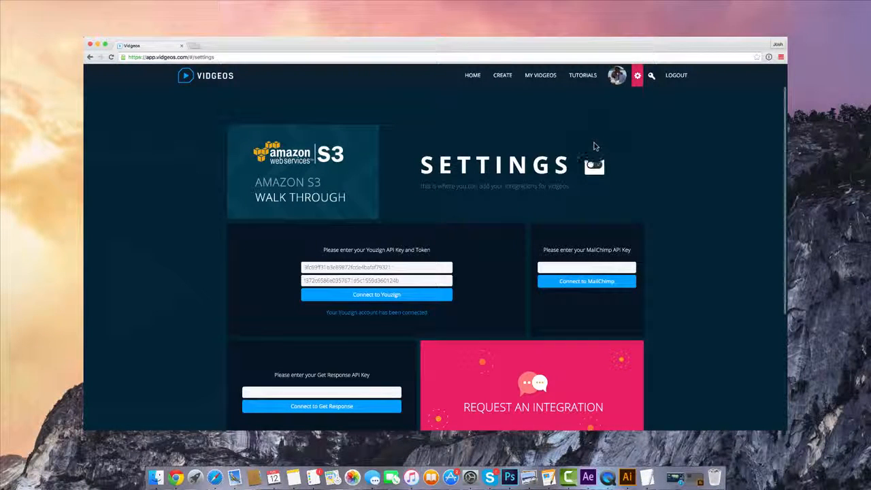
Create a new Vidgeo project named "Video"
left_click(502, 75)
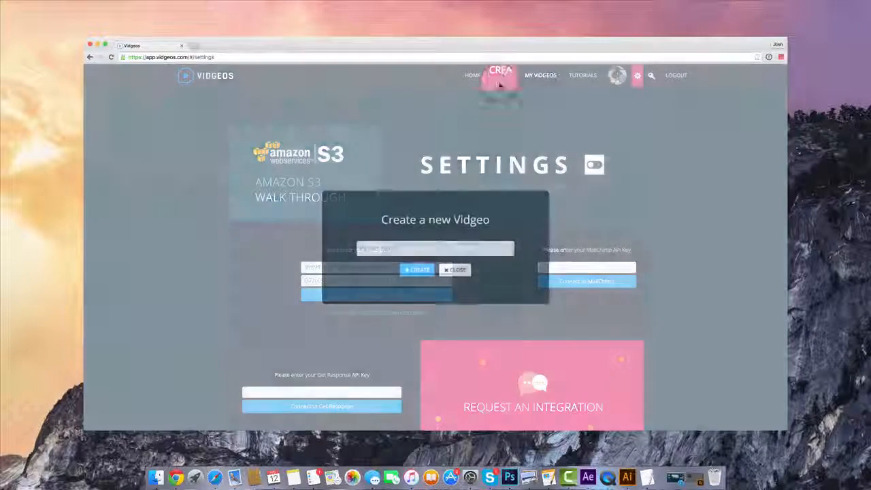
left_click(409, 249)
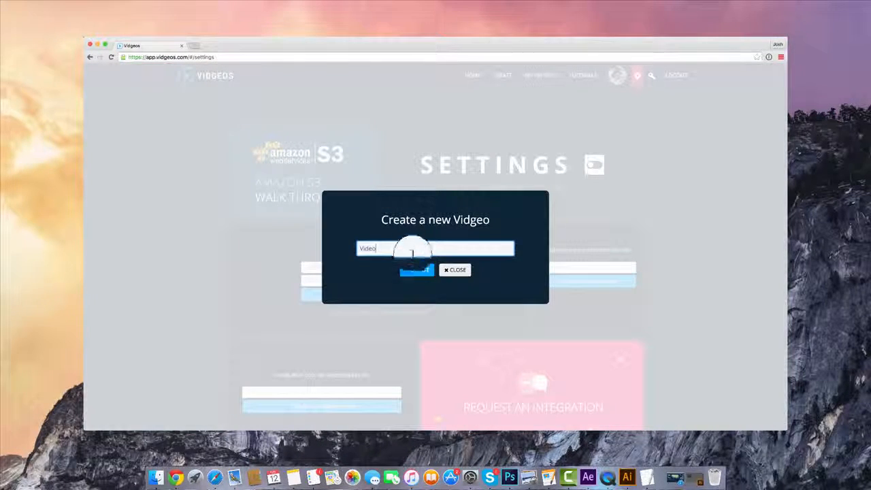
type("Video")
left_click(417, 271)
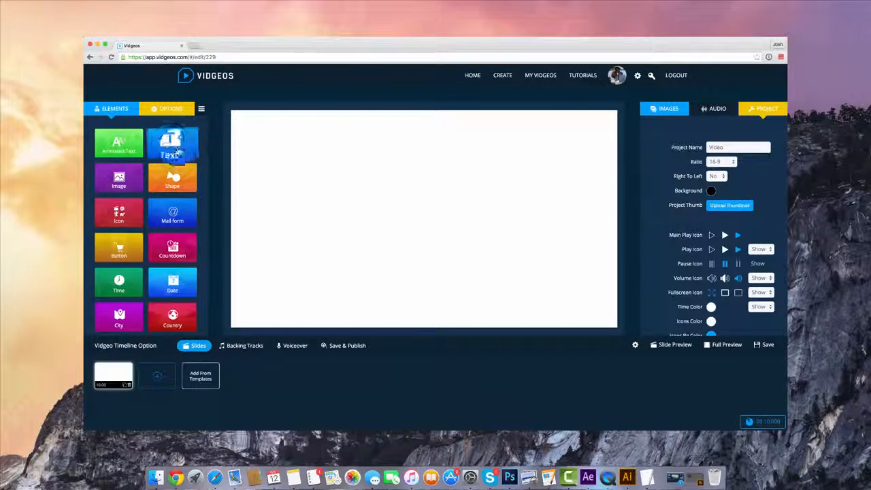
Add all slides of the Hi-Tech Template to the timeline and delete the blank first slide
scroll(170, 204, "down", 1)
scroll(169, 202, "up", 1)
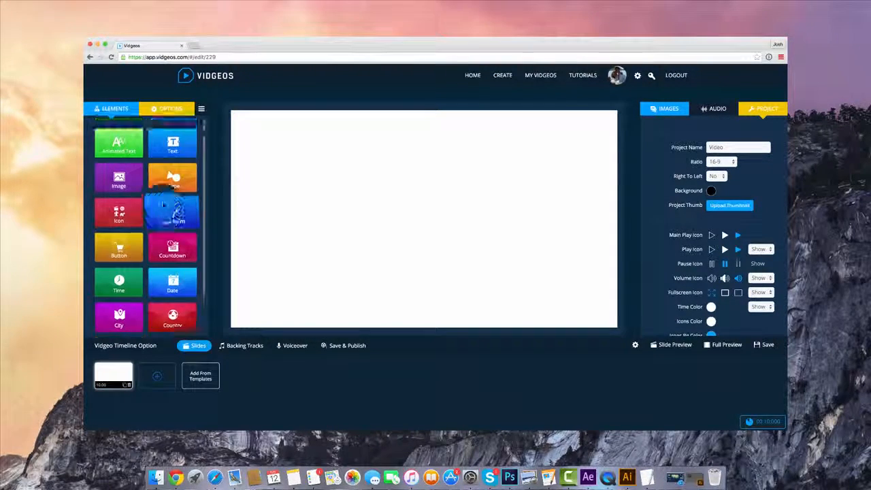
left_click(203, 378)
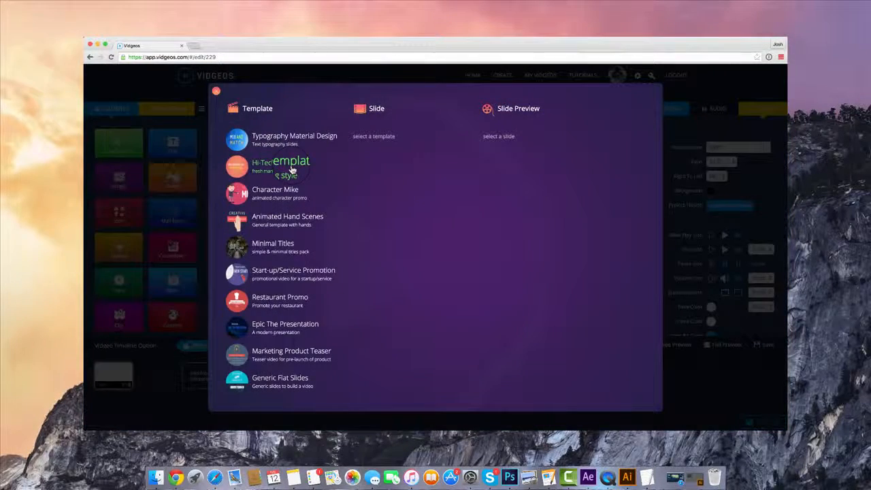
left_click(292, 165)
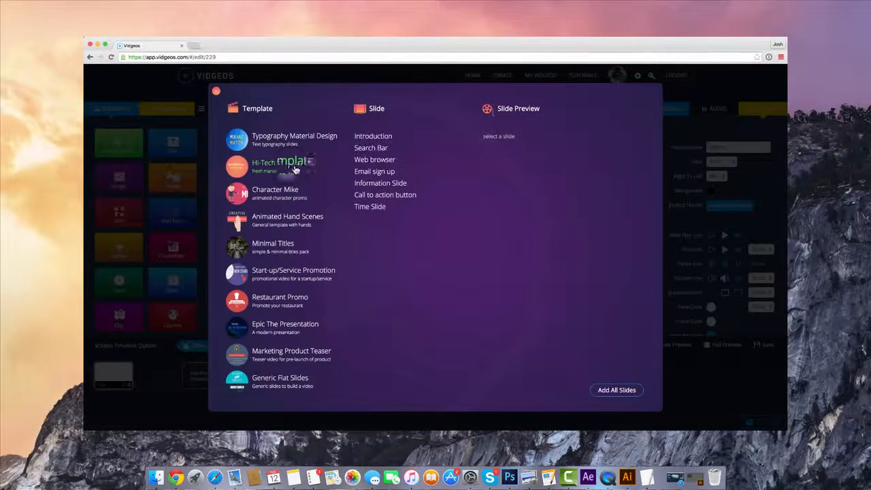
left_click(284, 215)
left_click(291, 166)
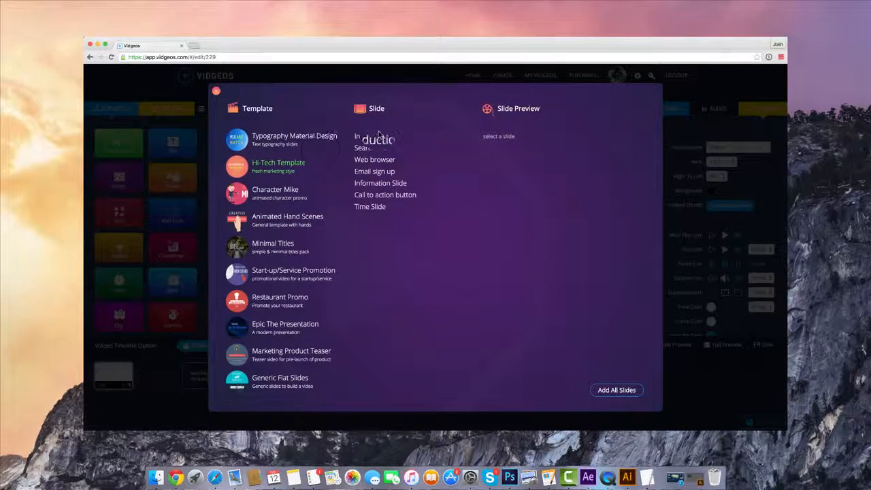
left_click(611, 390)
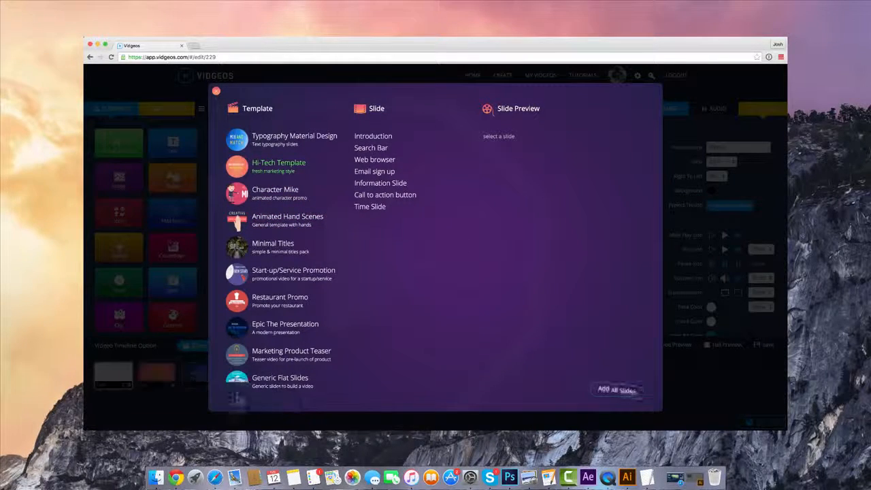
left_click(216, 90)
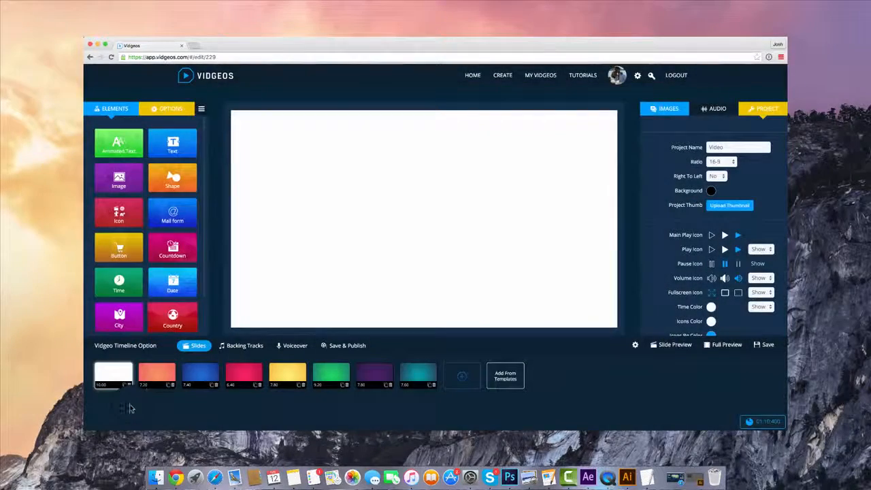
left_click(130, 387)
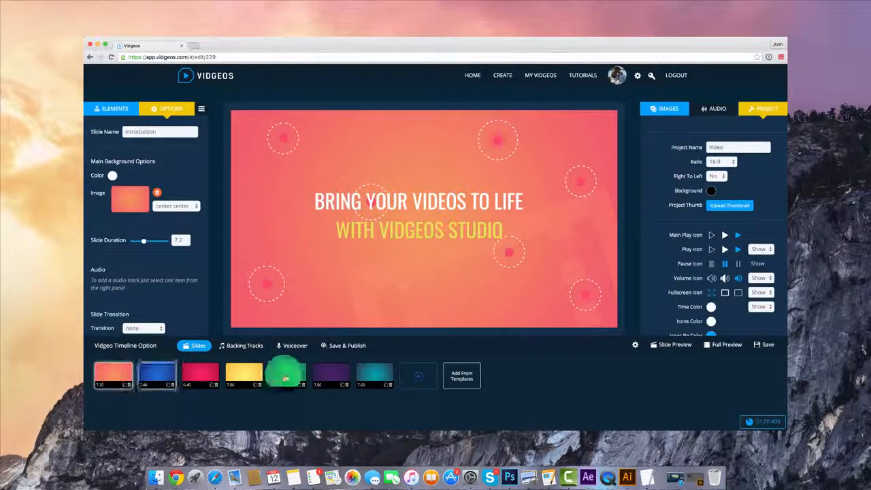
Look through the added template slides, including the Email sign up slide, and return to the Introduction slide
left_click(201, 373)
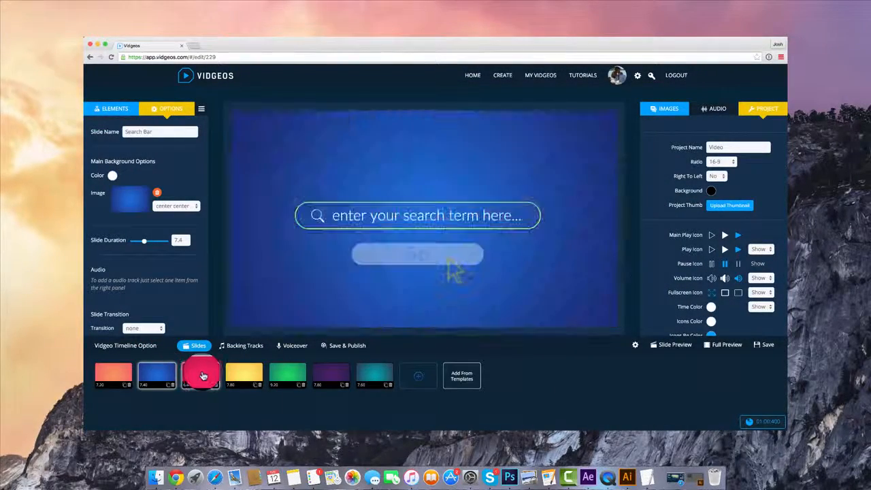
left_click(240, 374)
left_click(118, 372)
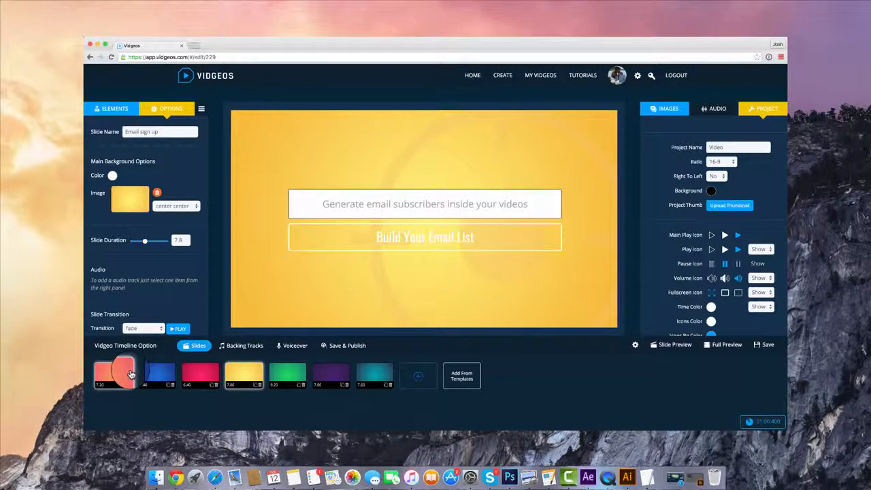
Replace the Introduction slide's upper heading text with "CUSTOMISE ALL OF THIS TEXT"
left_click(375, 204)
left_click(174, 167)
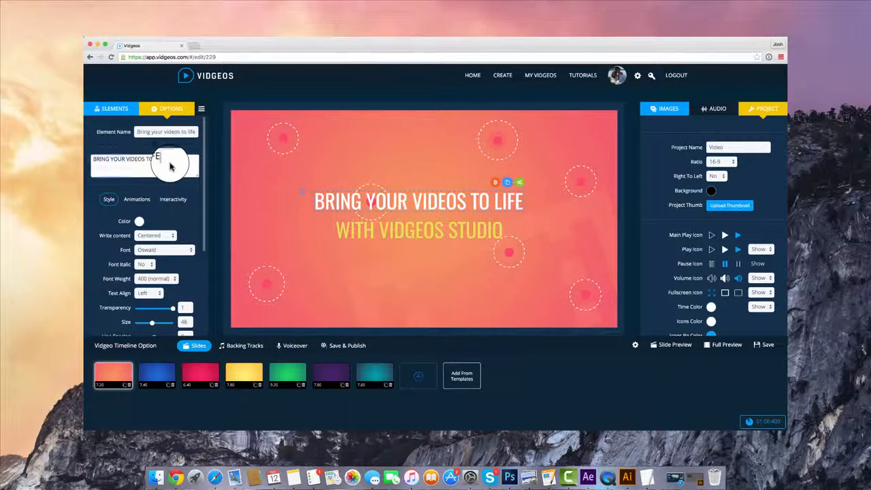
type("CUSTOMISE ALL OF THIS TEXT")
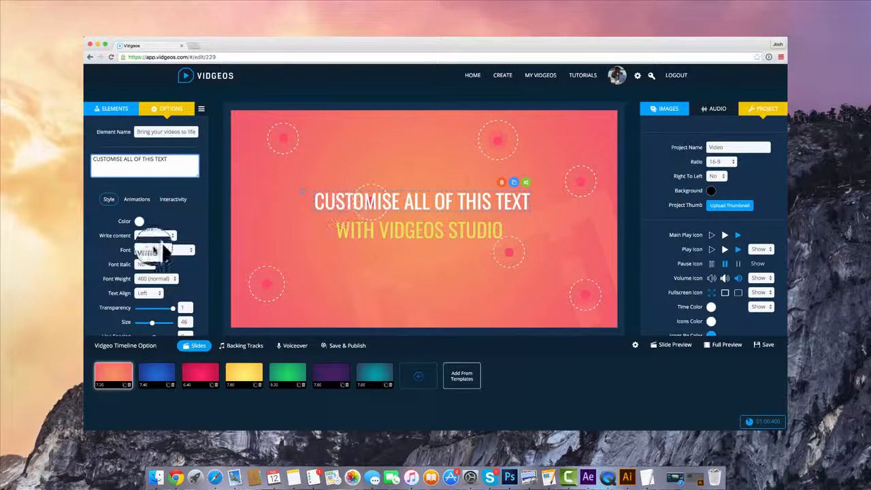
Slightly reduce the upper heading's text size and view the available fonts
scroll(156, 272, "down", 1)
left_click(153, 312)
left_click_drag(153, 312, 151, 311)
left_click(168, 238)
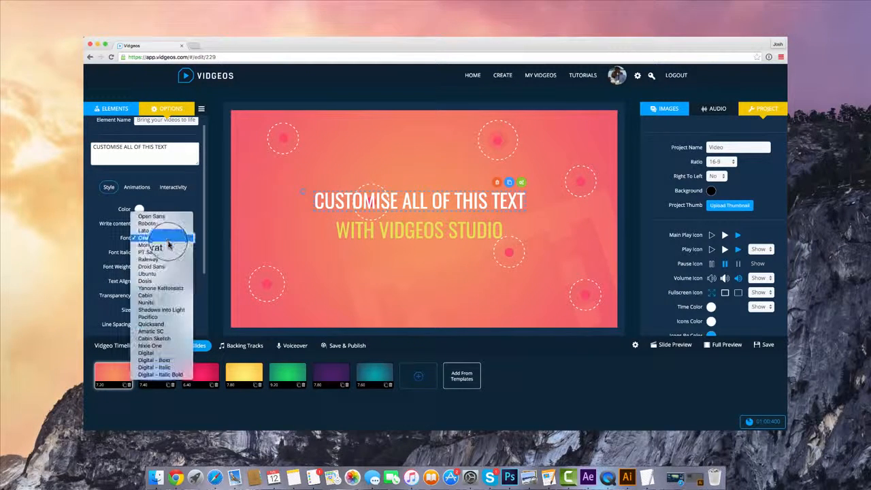
Set the upper heading's In animation effect to springRight and look over the other effects
left_click(144, 187)
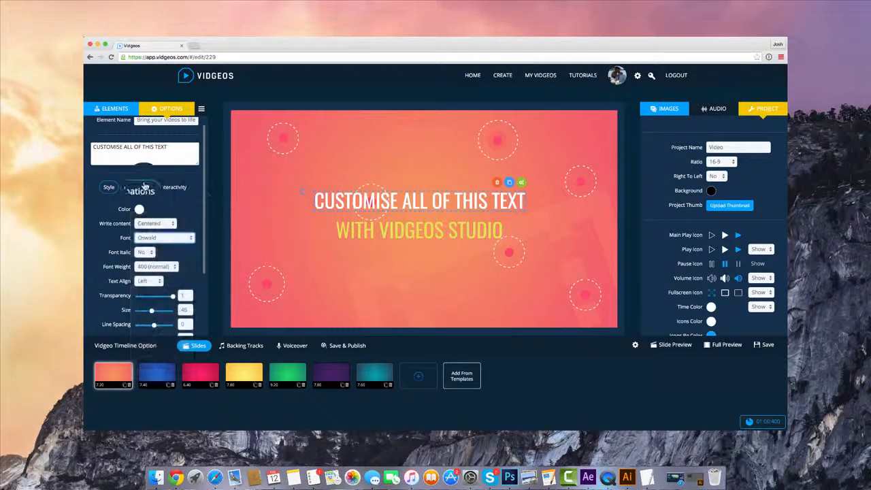
left_click(169, 232)
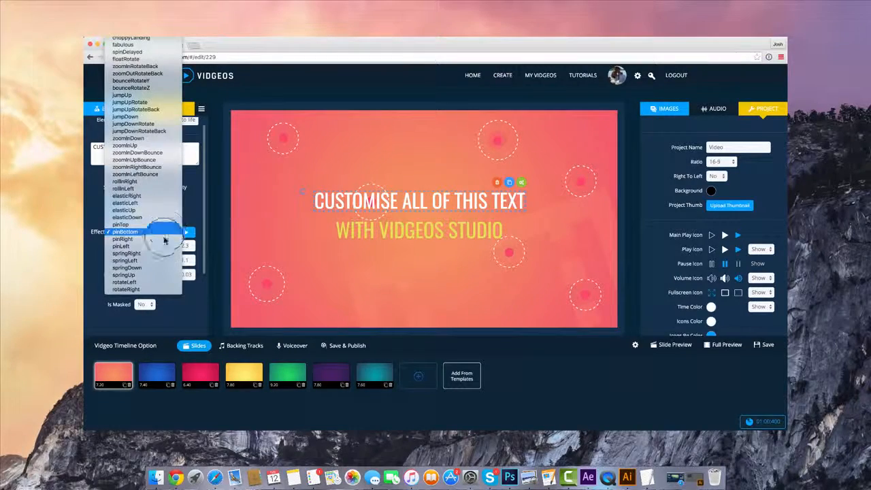
scroll(169, 232, "down", 3)
left_click(168, 232)
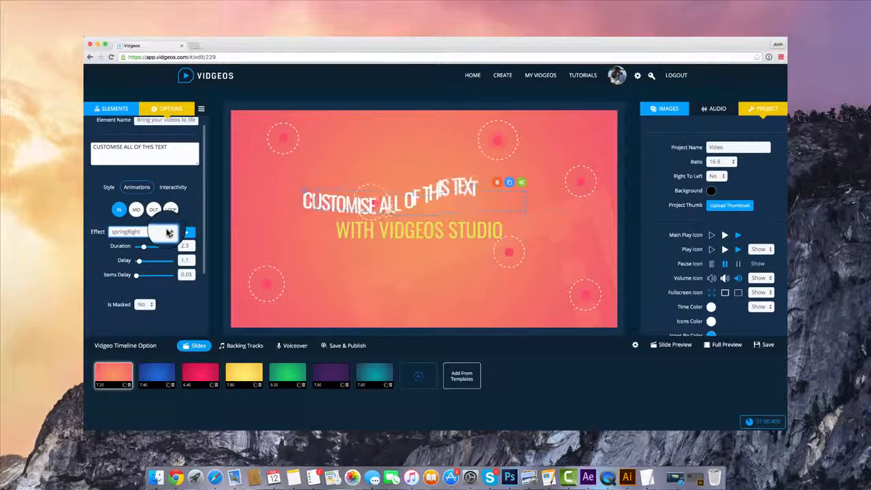
left_click(169, 232)
left_click(158, 210)
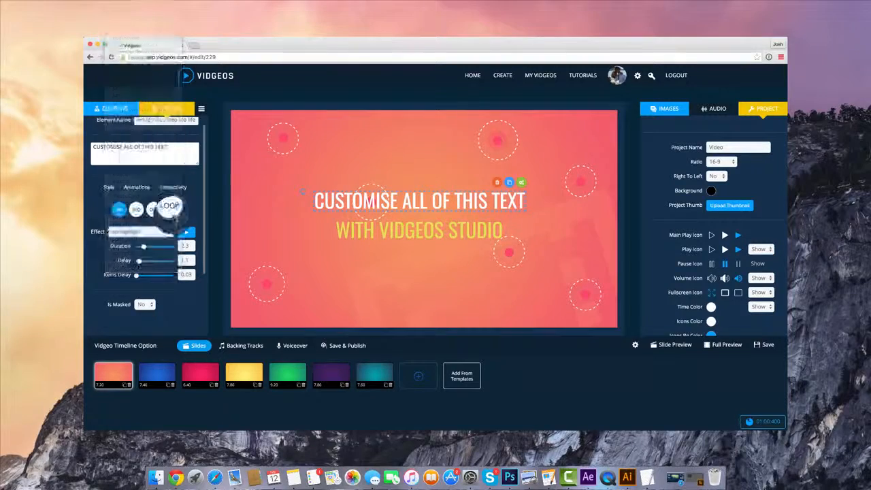
Set the upper heading's In animation items delay to 0.04, enable masking with a mask padding of 10, and preview the effect
left_click(186, 232)
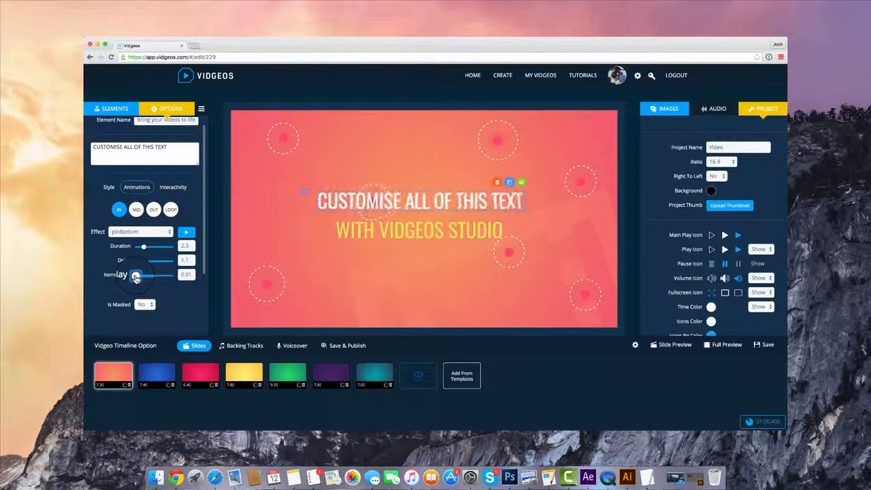
left_click_drag(136, 277, 136, 279)
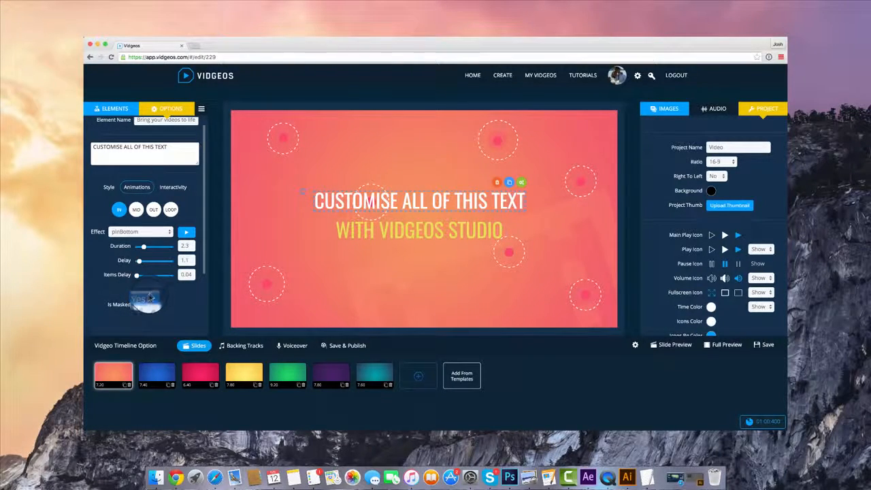
left_click_drag(136, 325, 144, 320)
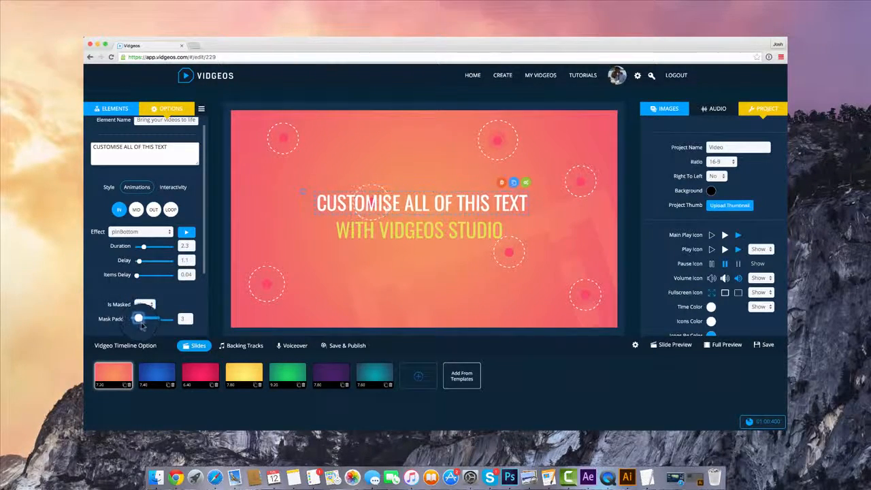
left_click(186, 233)
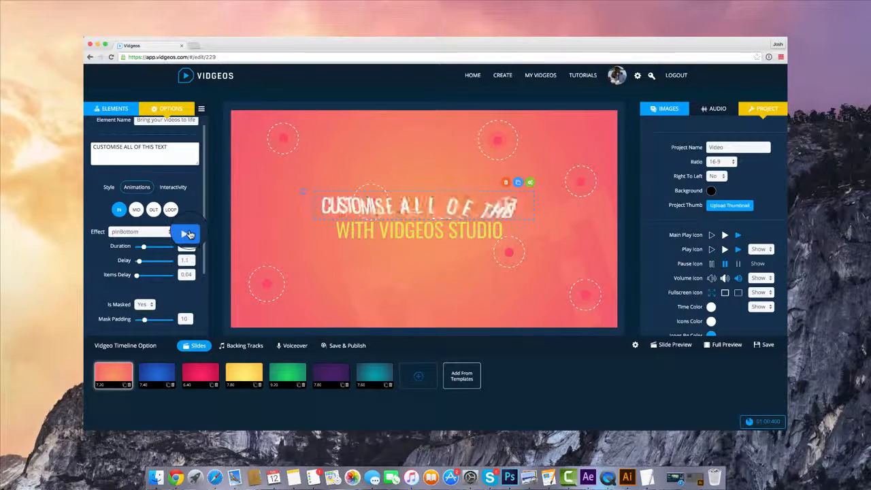
Change the upper heading's In animation effect to diveSwing and turn its masking off
left_click(153, 233)
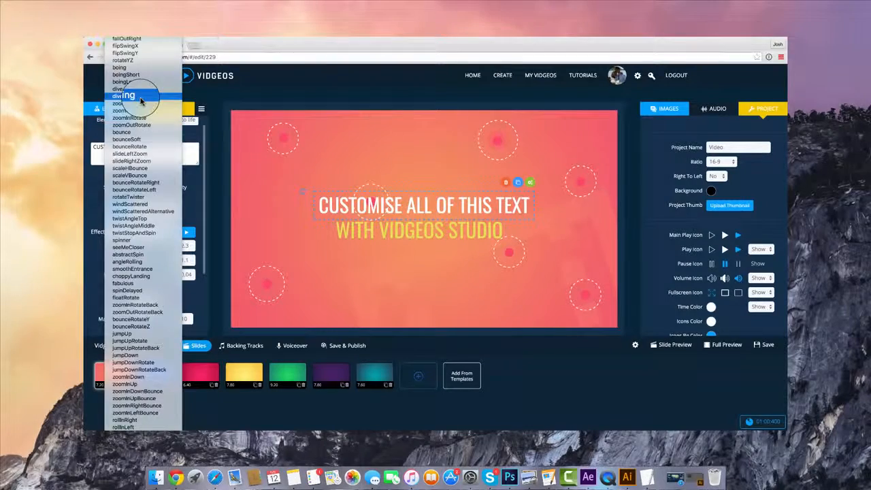
left_click(141, 101)
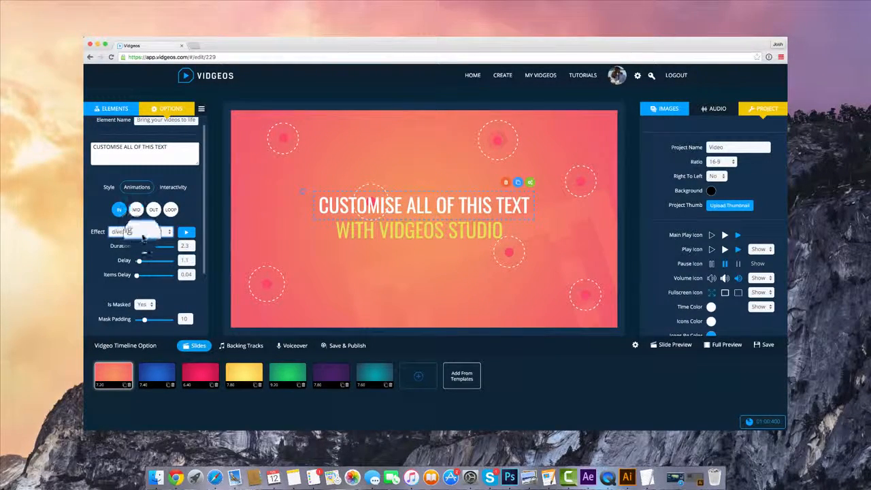
left_click(144, 306)
left_click(144, 313)
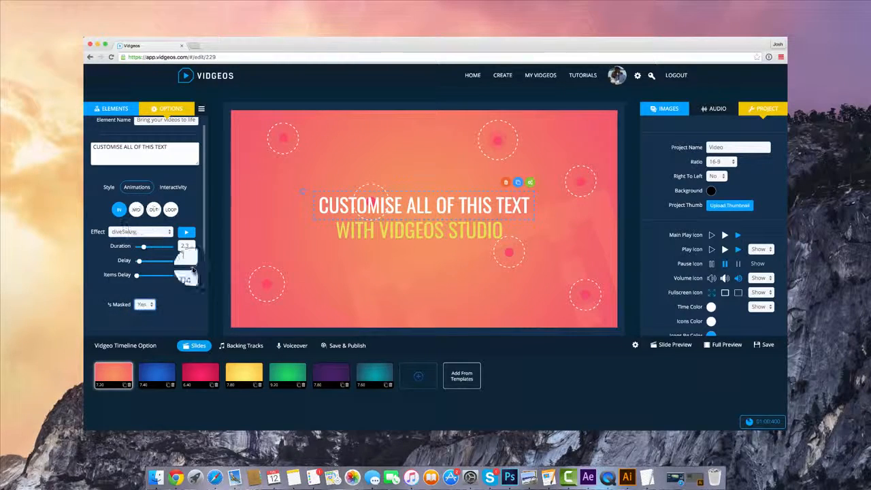
Delete all the Hi-Tech Template slides from the timeline, including the Introduction slide
left_click(202, 375)
left_click(216, 385)
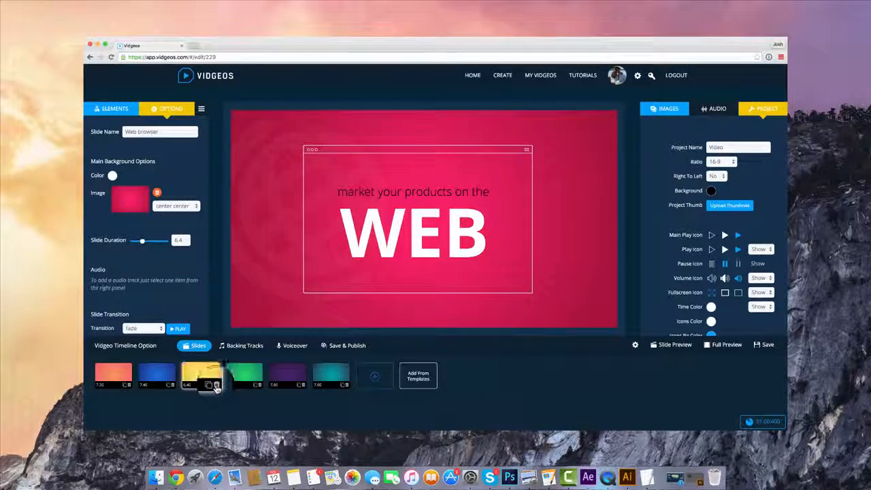
left_click(216, 385)
left_click(216, 385)
left_click(217, 385)
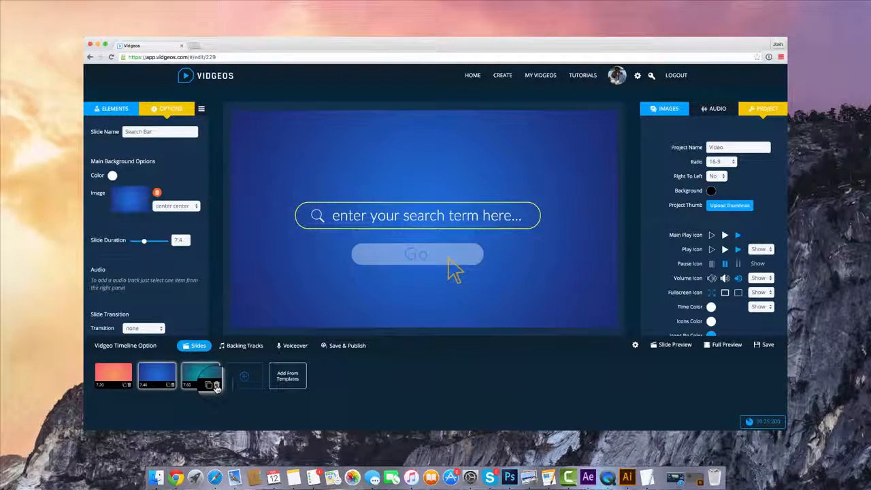
left_click(217, 385)
left_click(173, 385)
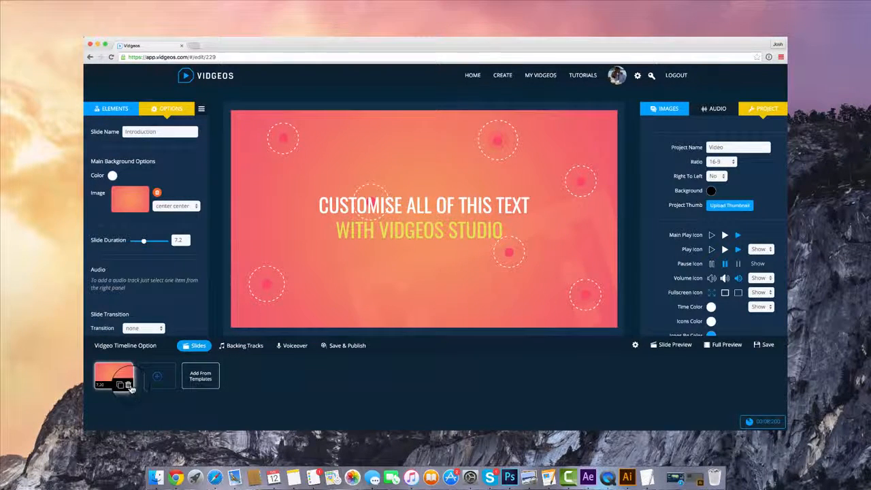
left_click(129, 385)
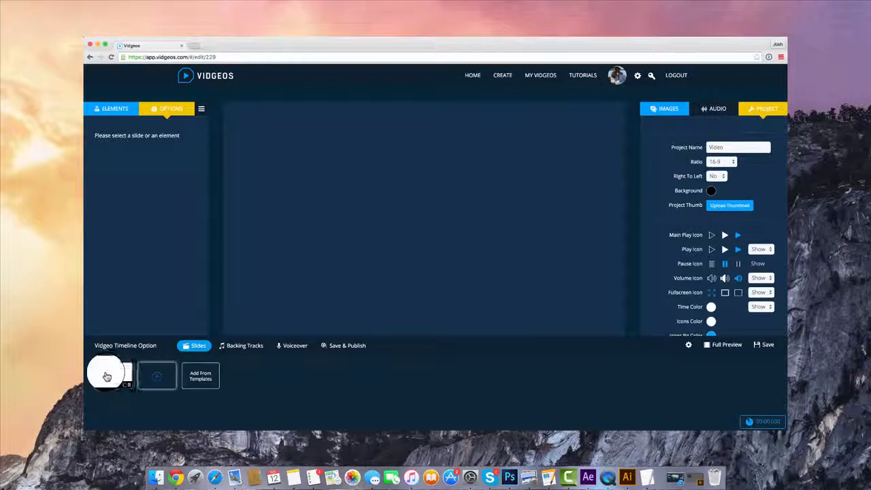
Start a new blank slide and change its main background colour to light blue
left_click(109, 375)
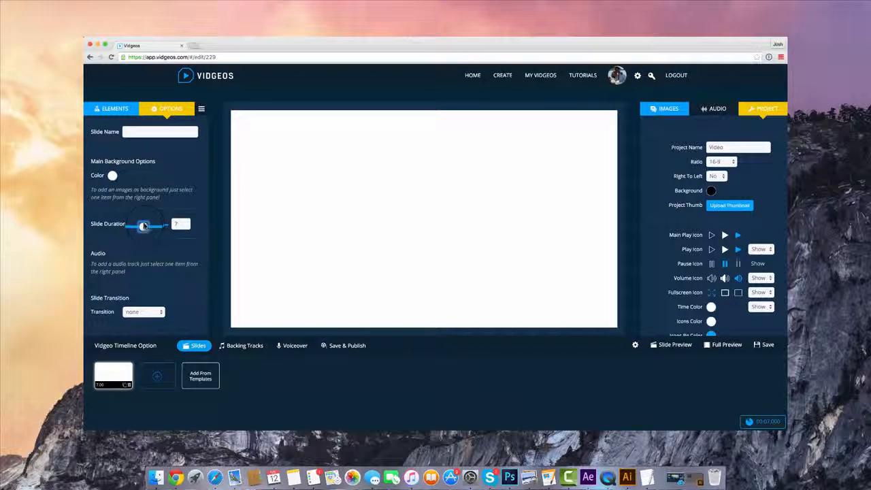
left_click(112, 174)
left_click(204, 205)
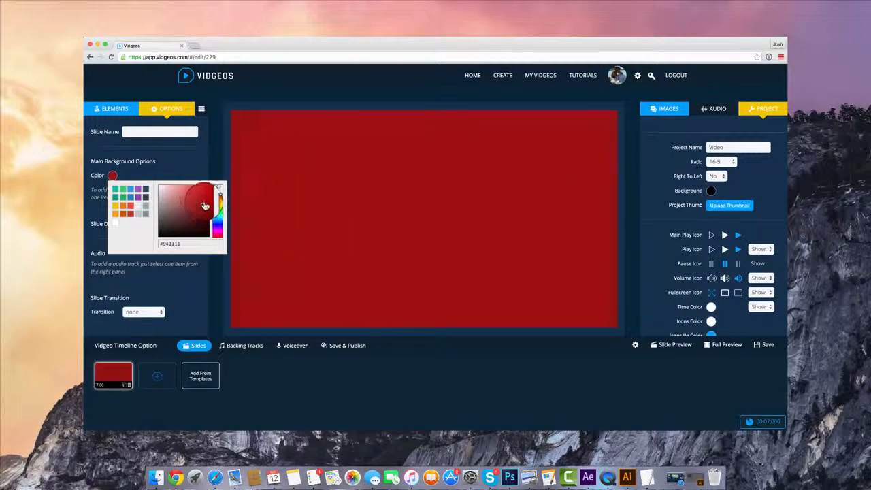
mouse_move(204, 205)
left_mouse_down()
mouse_move(198, 194)
mouse_move(218, 212)
mouse_move(218, 233)
mouse_move(218, 209)
left_mouse_up()
left_click(180, 170)
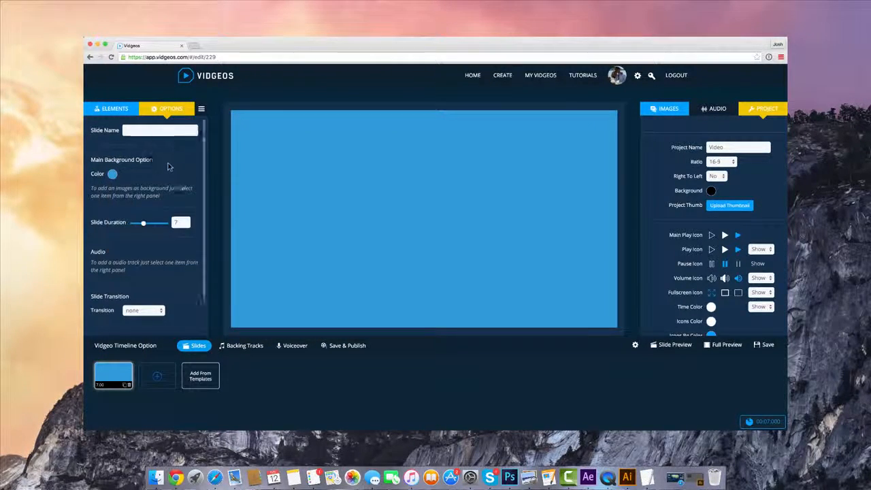
Try the slideUp and fallOutTop transitions on the blue slide with a longer duration, and reset the transition to none
scroll(169, 167, "down", 2)
left_click(144, 265)
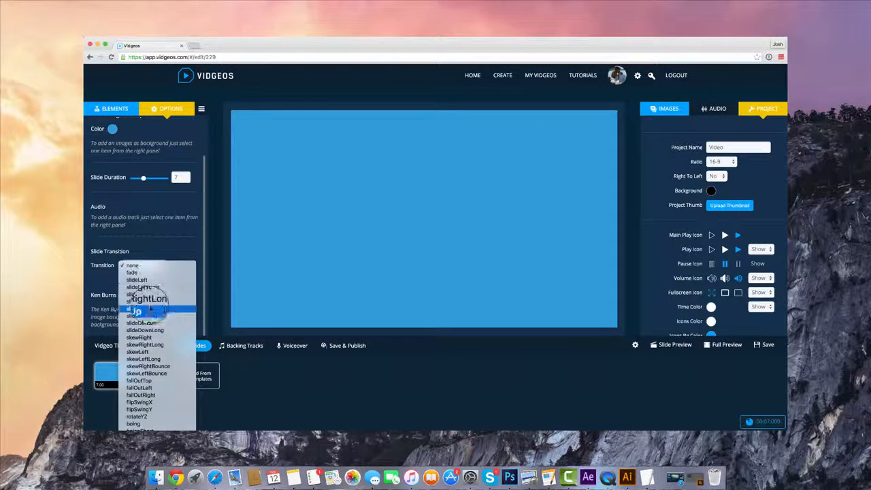
left_click(150, 308)
left_click(144, 264)
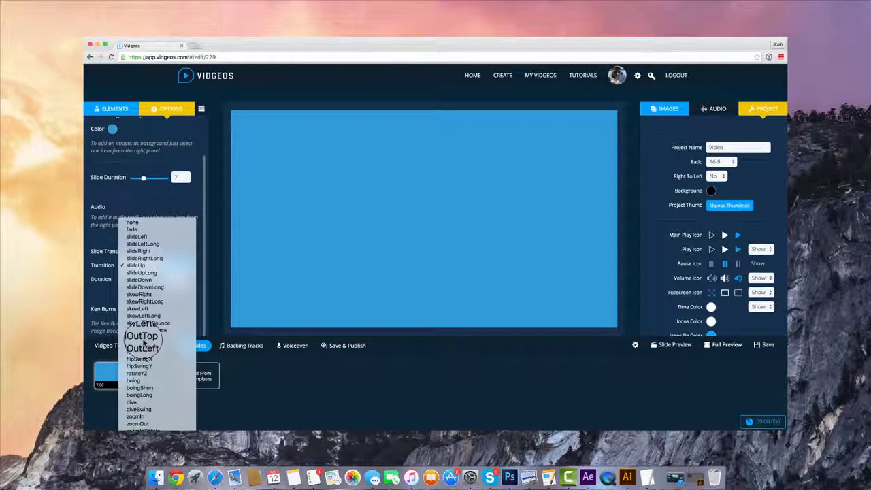
left_click(141, 337)
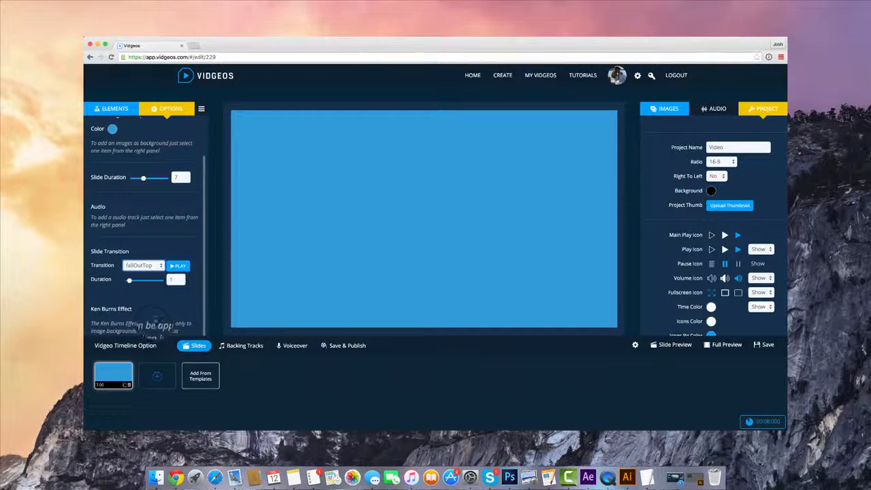
left_click_drag(130, 281, 132, 281)
left_click(143, 264)
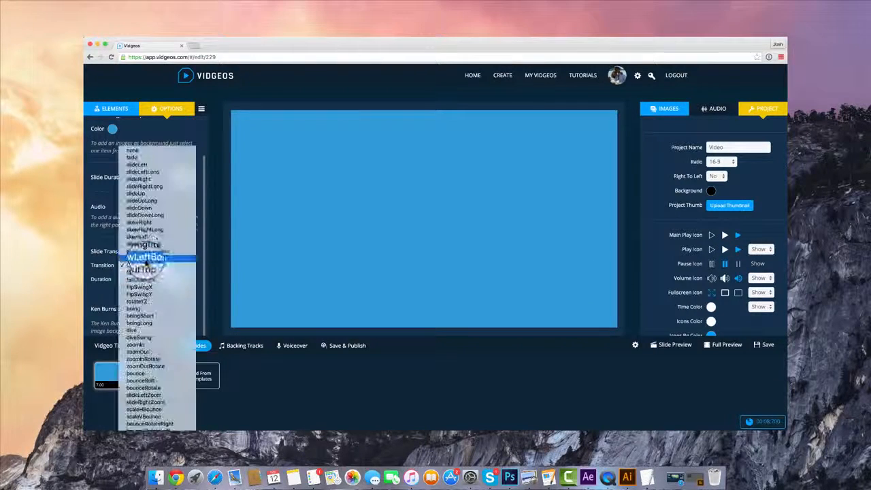
left_click(139, 151)
scroll(139, 177, "up", 3)
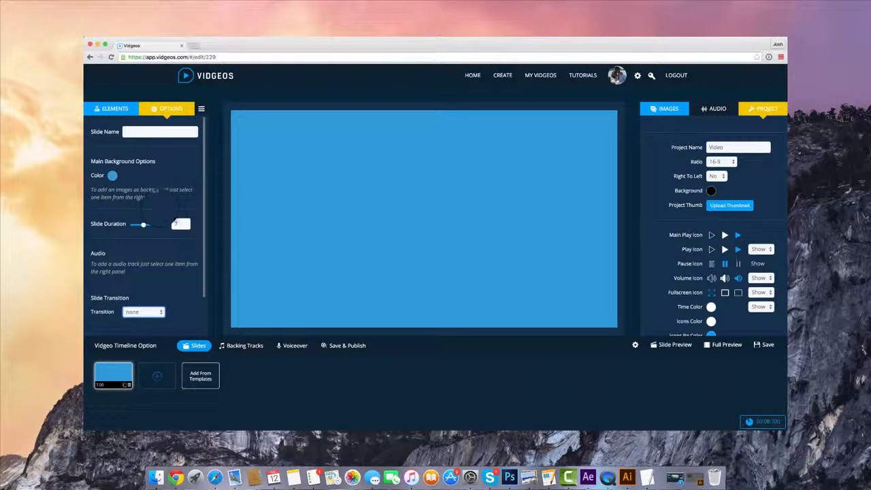
Add an animated text element near the middle of the blue slide and replace its sample text with "HELLO"
left_click(114, 109)
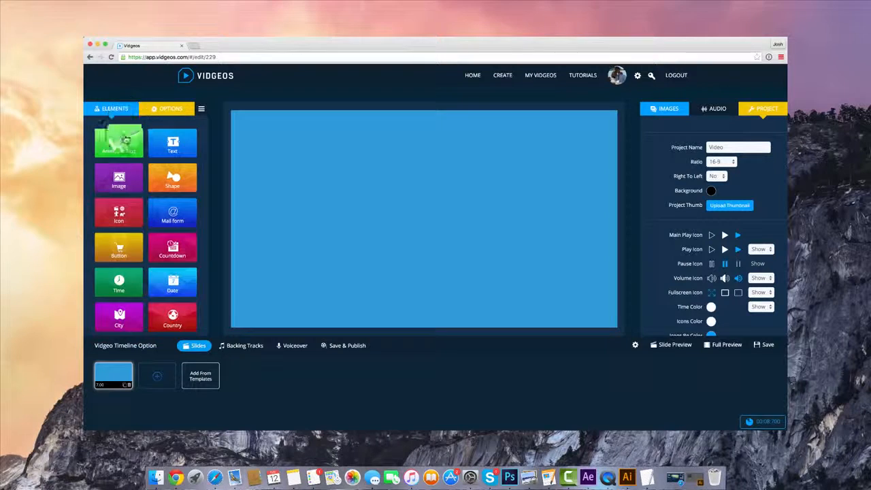
left_click(118, 141)
left_click_drag(384, 164, 416, 203)
left_click(121, 159)
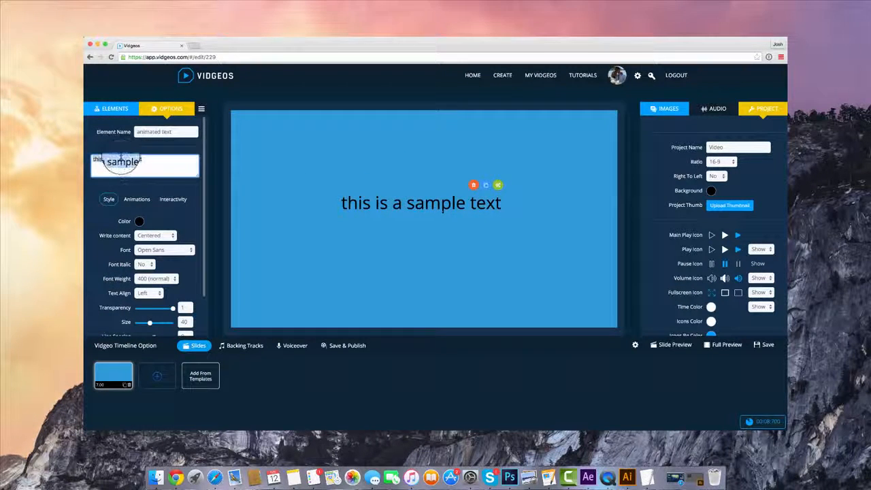
type("HELLO")
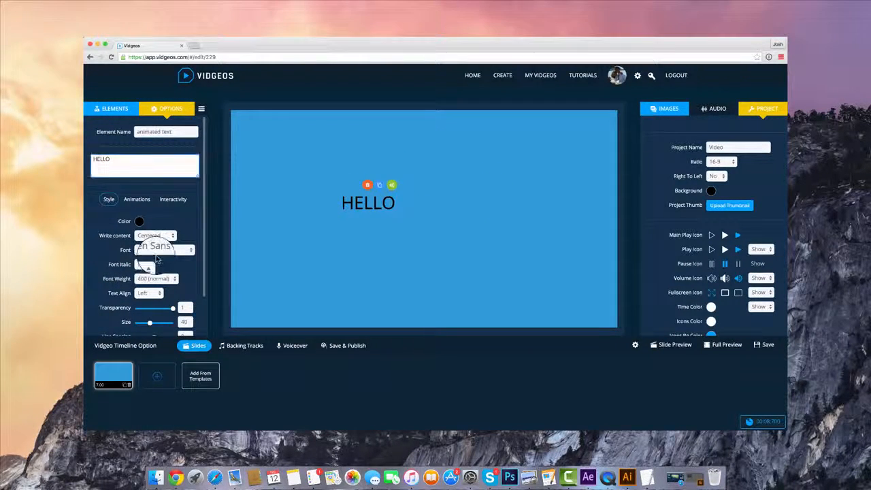
Set the HELLO text's font to Oswald and its size to 83
left_click(157, 251)
left_click(162, 292)
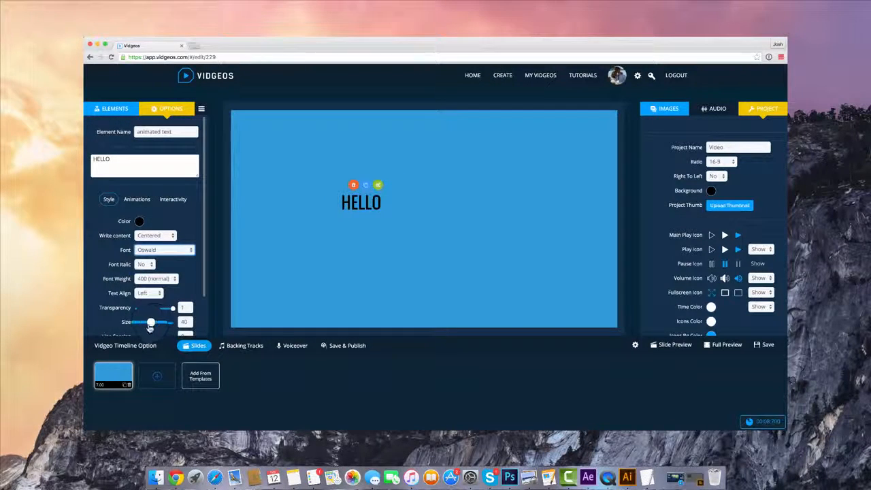
left_click_drag(150, 326, 166, 322)
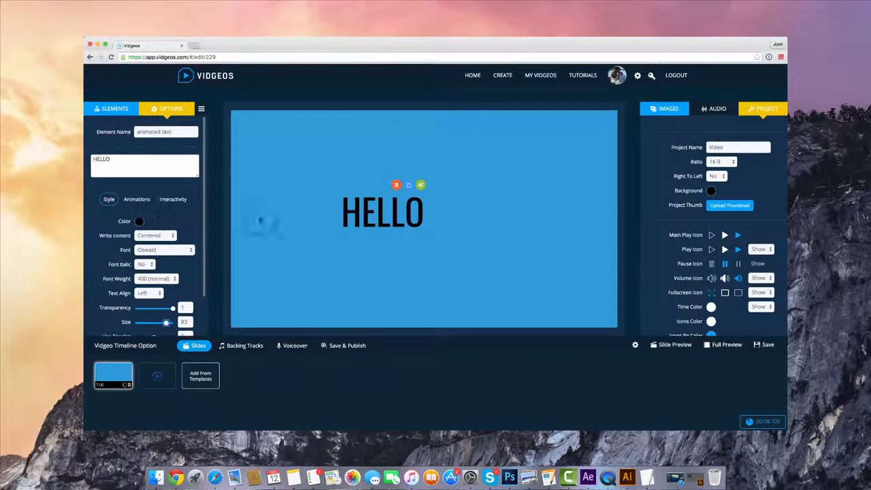
Give the HELLO text a font weight of 100 and a white colour, and centre it on the slide
left_click(146, 278)
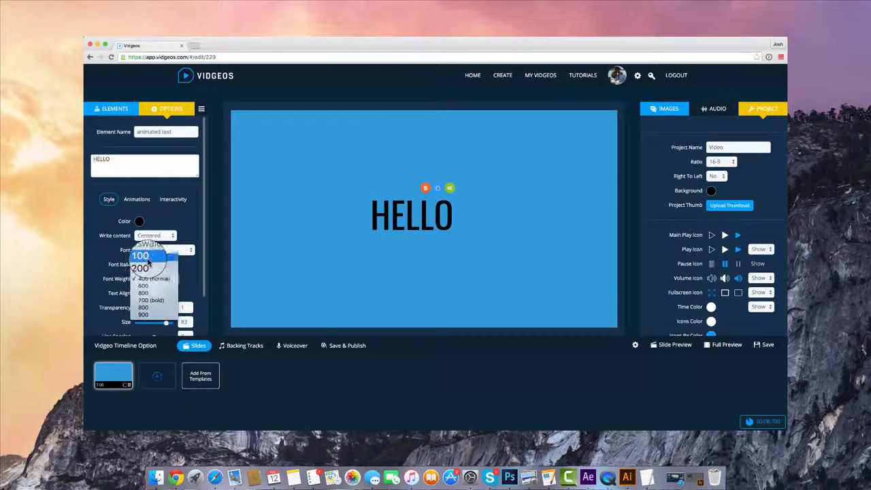
left_click(140, 256)
left_click(139, 221)
left_click(183, 229)
left_click(474, 223)
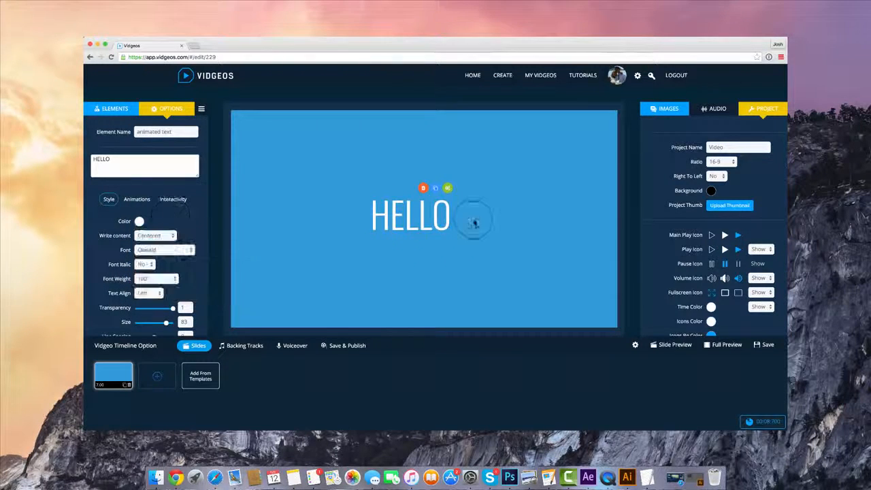
Set the HELLO text's In animation effect to slideUpLong and its Out effect to slideTopLong
left_click(137, 199)
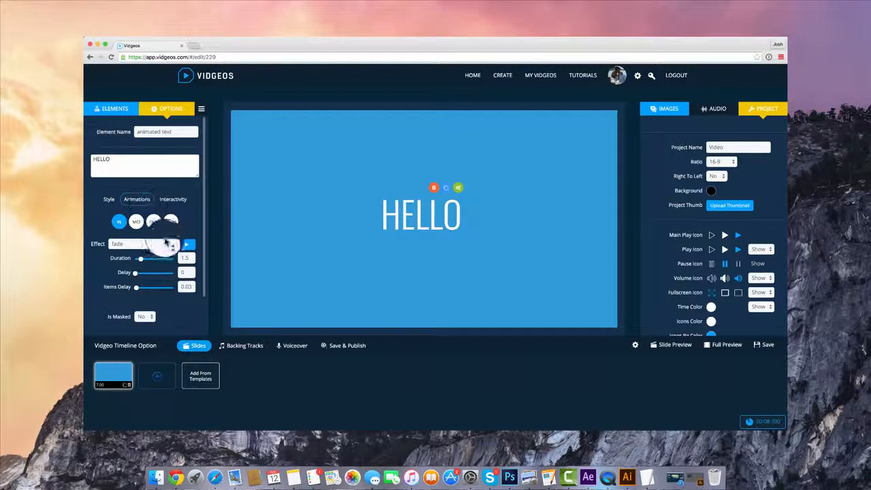
left_click(166, 244)
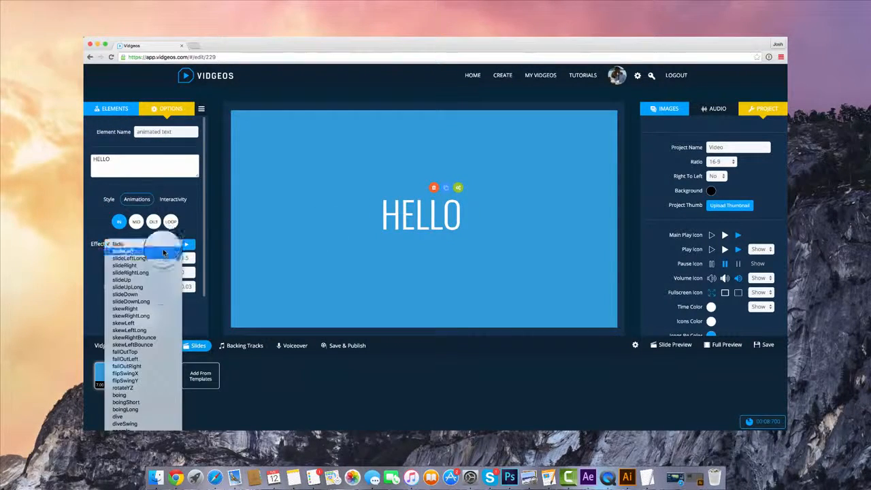
left_click(157, 289)
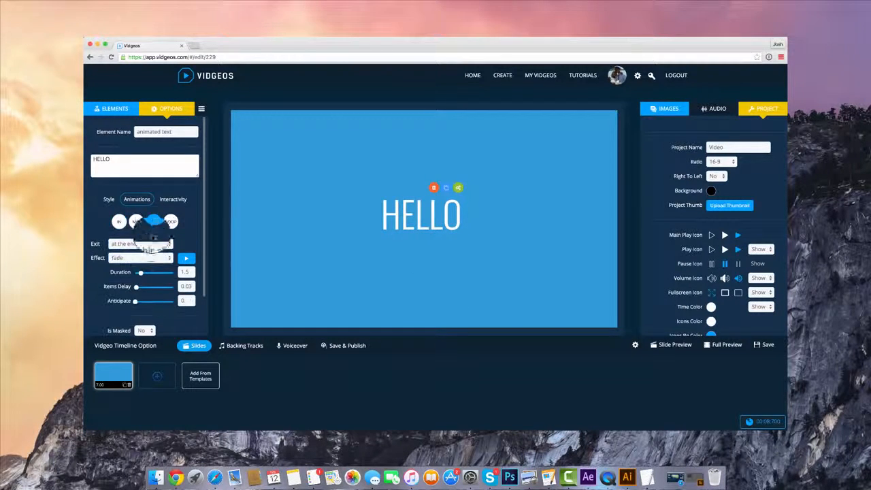
left_click(152, 258)
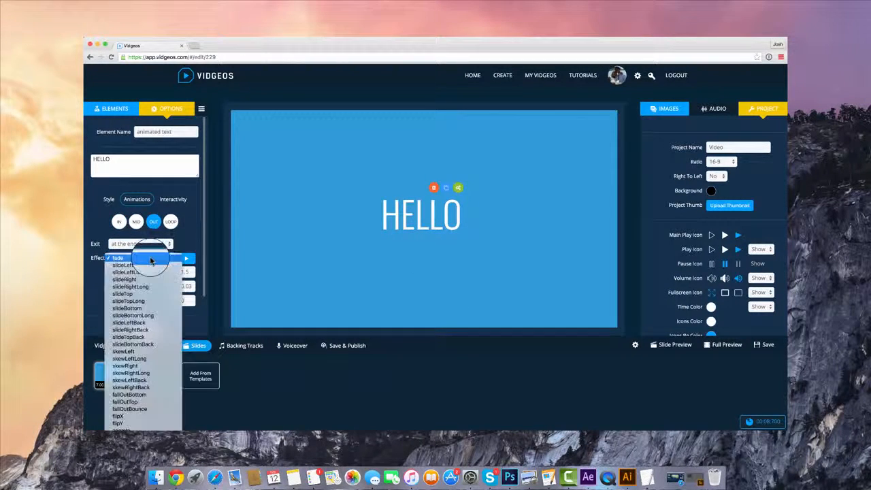
left_click(153, 301)
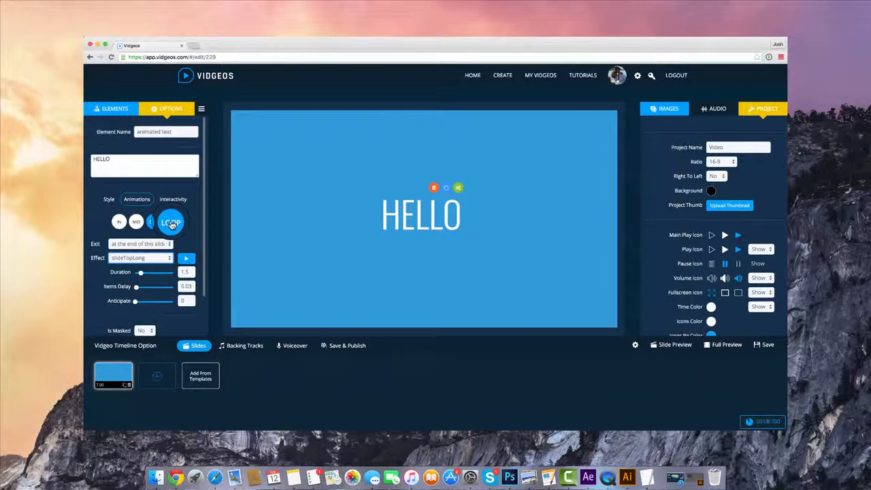
Try shake effects and flash as the HELLO text's Loop animation effect
left_click(172, 222)
left_click(154, 245)
left_click(151, 268)
left_click(151, 245)
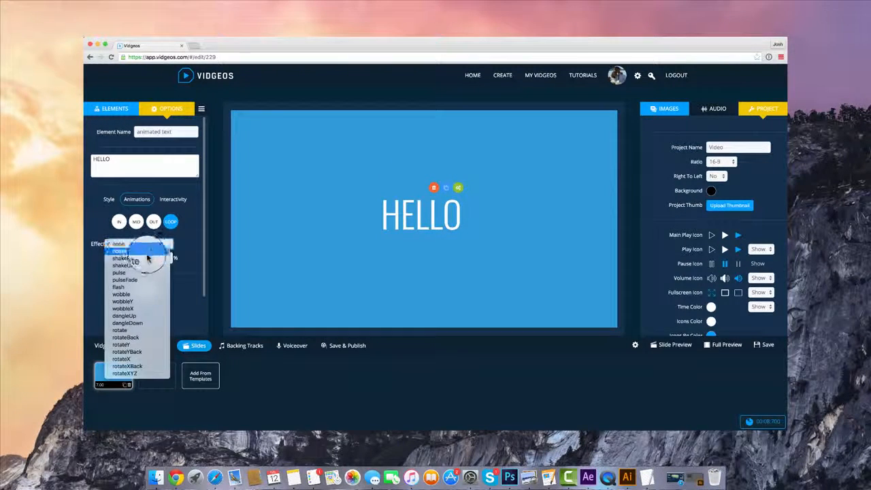
left_click(152, 253)
left_click(149, 245)
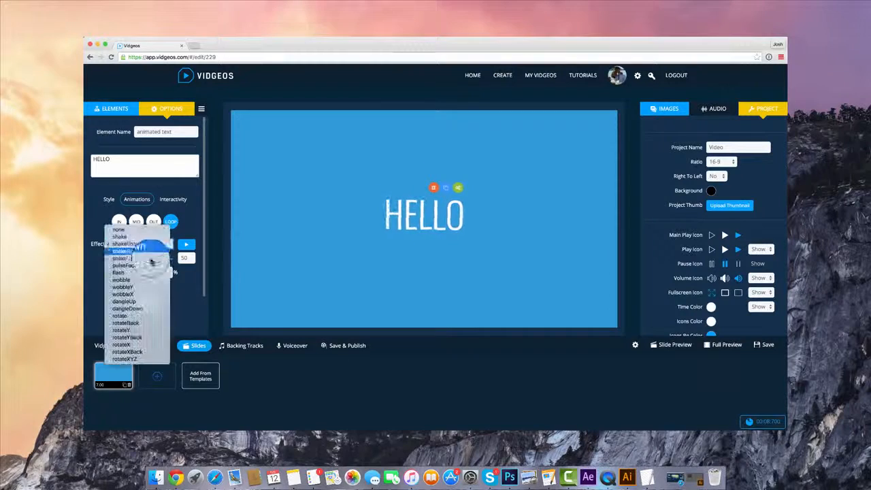
left_click(145, 312)
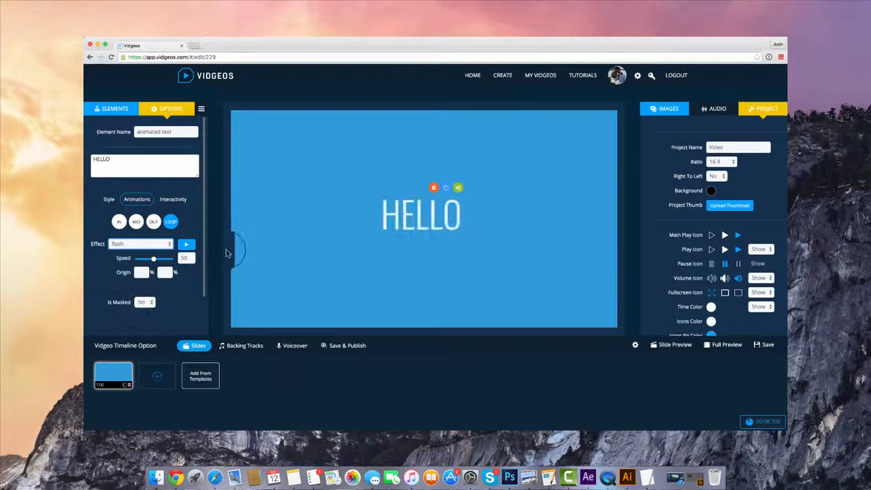
left_click(169, 245)
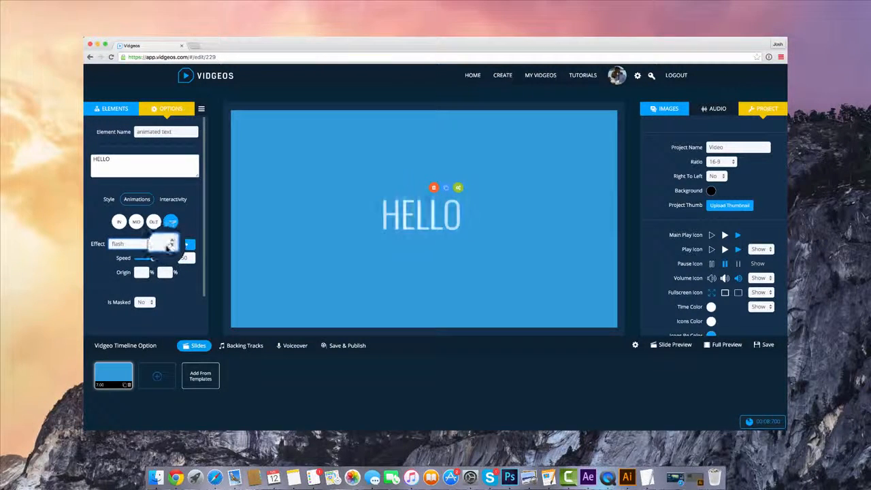
left_click(178, 201)
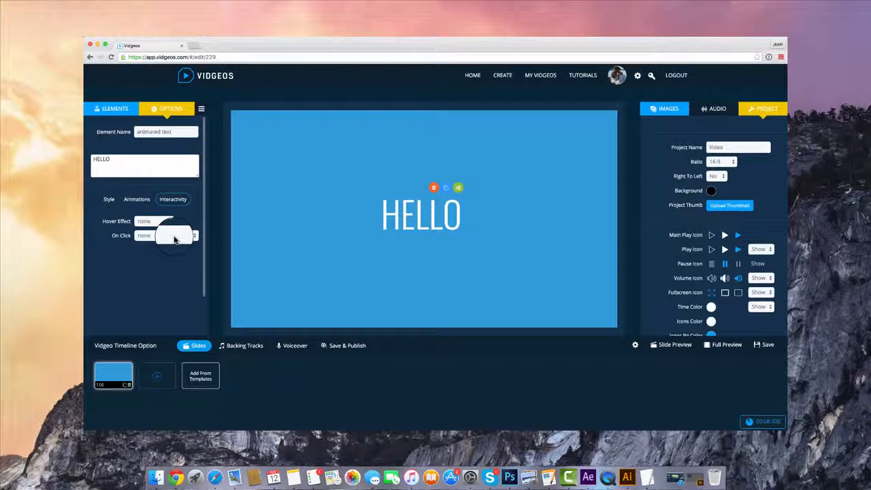
left_click(165, 235)
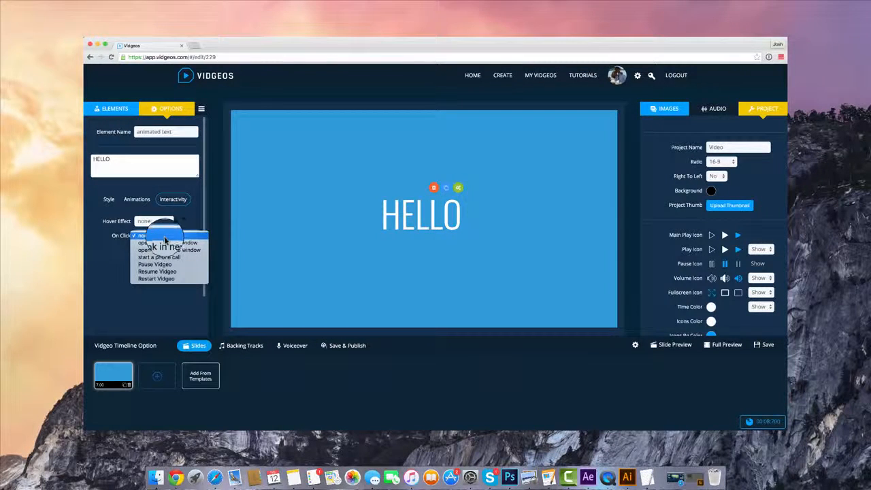
left_click(169, 243)
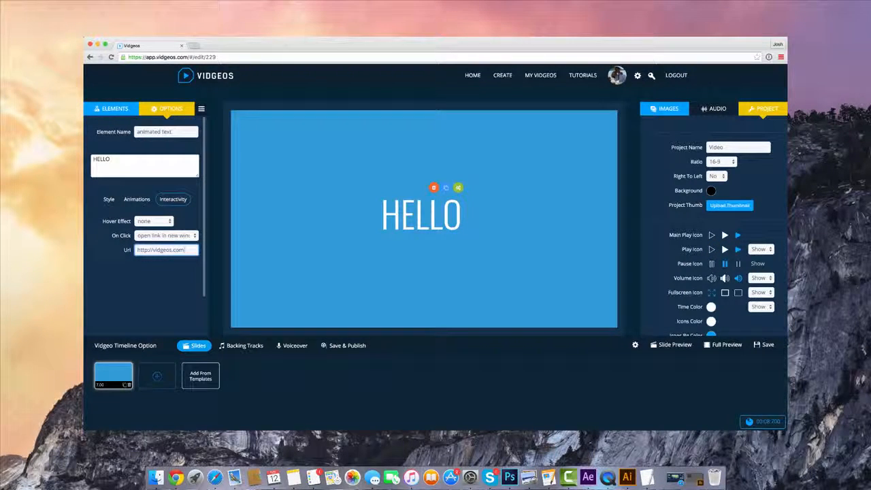
left_click(154, 222)
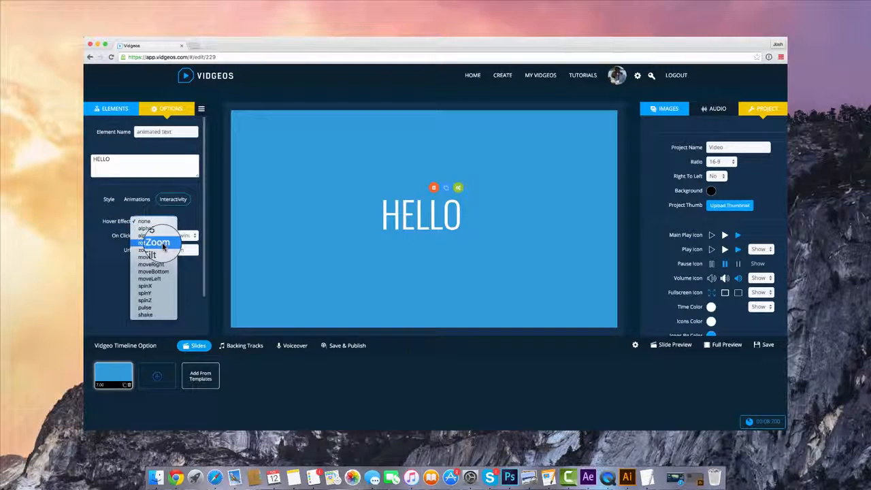
left_click(162, 244)
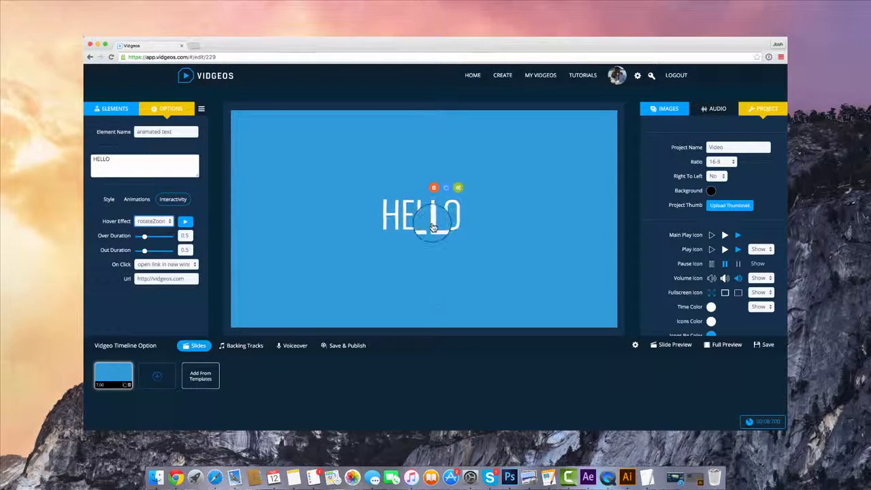
Preview the slide, test the HELLO text's link, and return to the editor
left_click(686, 347)
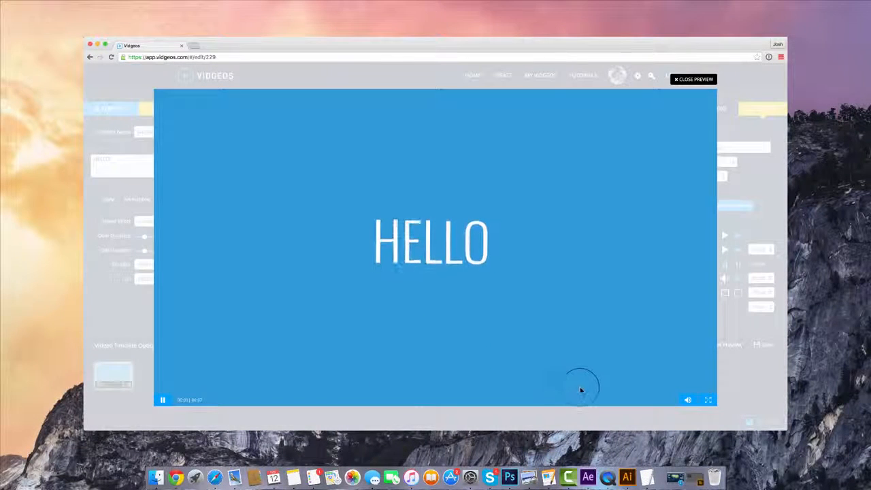
left_click(450, 263)
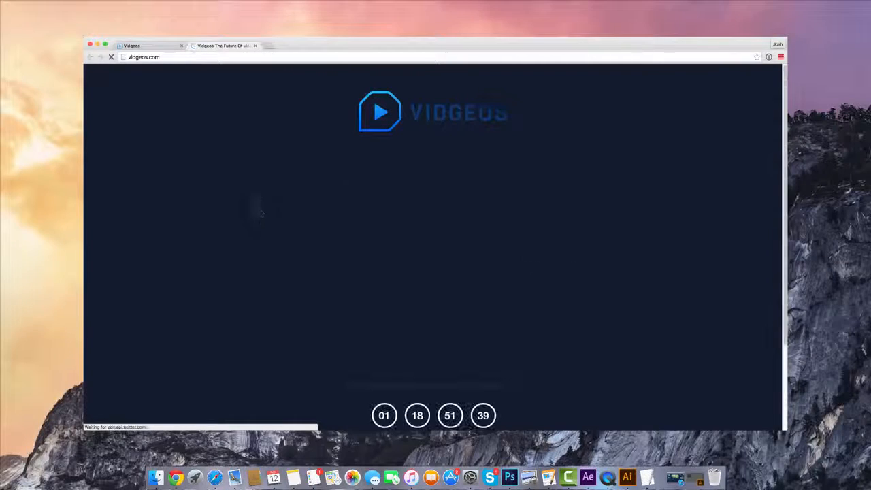
left_click(255, 46)
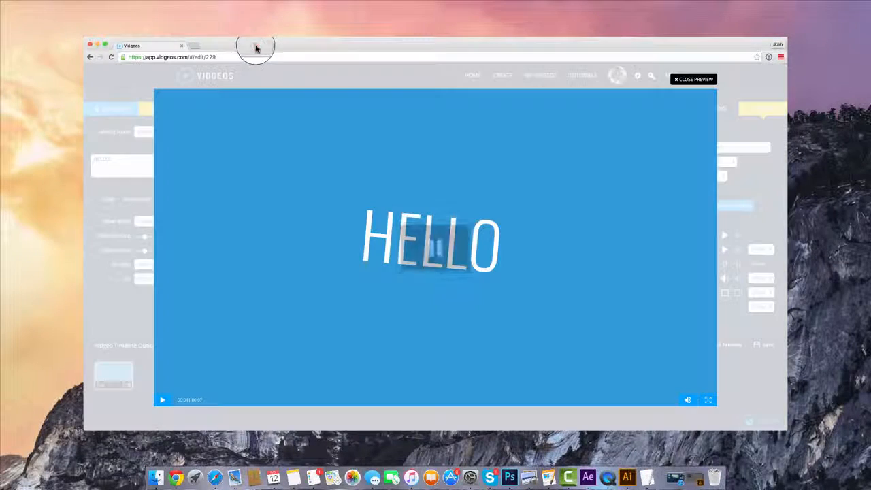
left_click(701, 78)
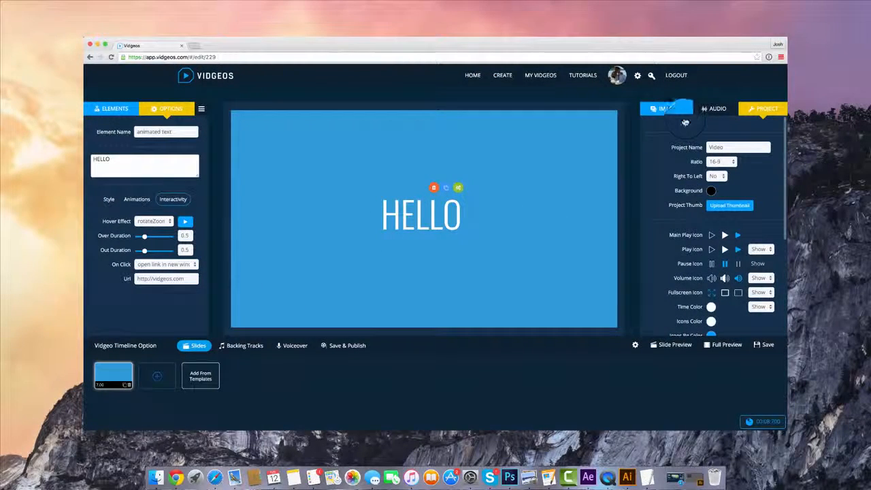
Try several ready-to-use images as the slide background and settle on the blue polygonal one
left_click(684, 118)
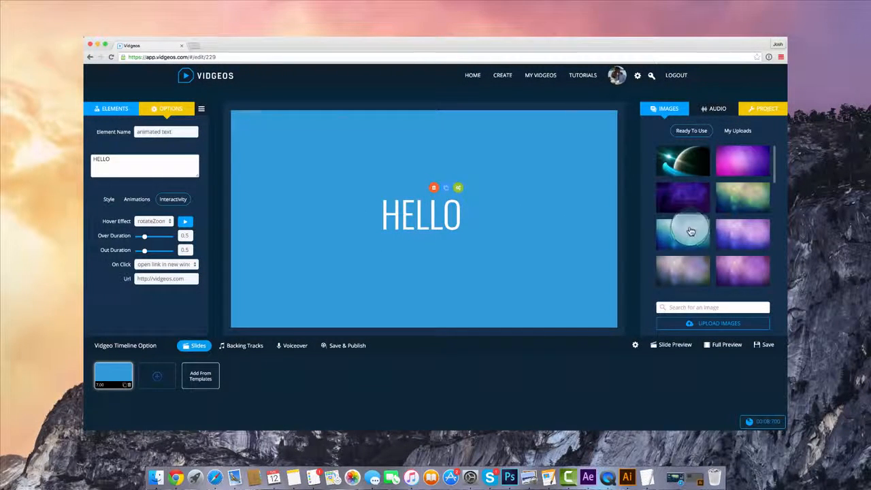
left_click(687, 232)
left_click(684, 197)
left_click(742, 162)
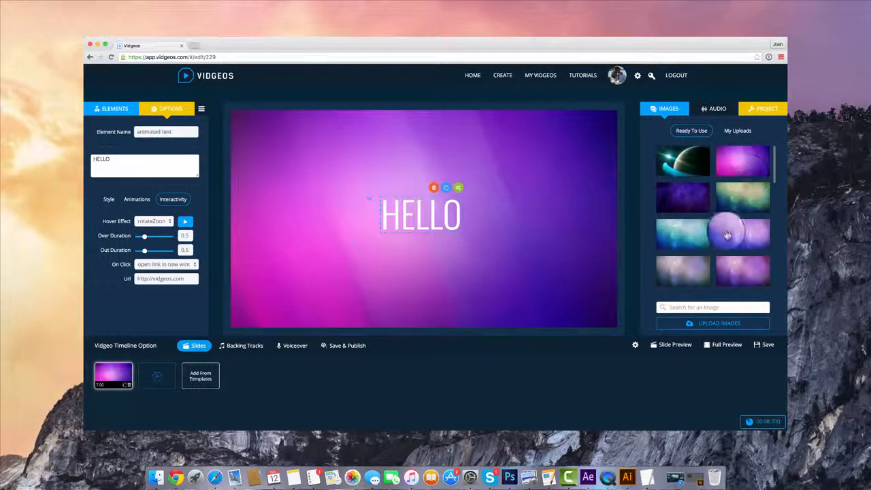
scroll(727, 235, "down", 3)
left_click(738, 249)
scroll(738, 249, "down", 3)
left_click(707, 258)
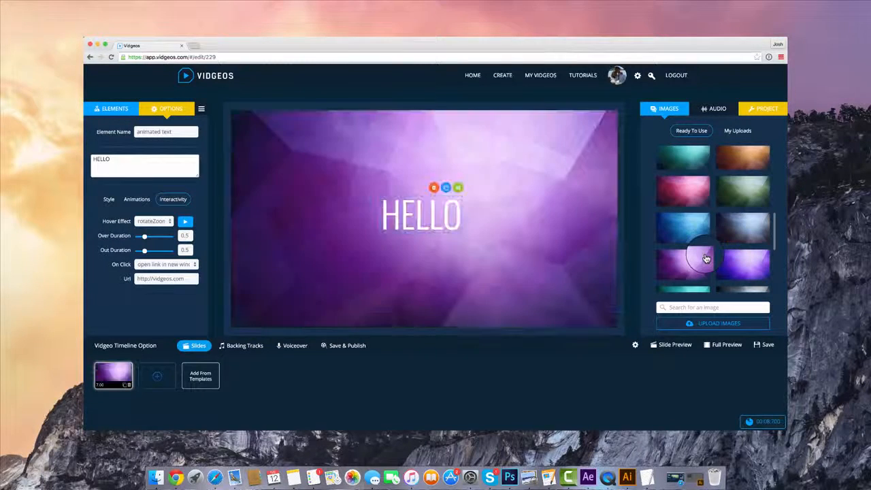
left_click(683, 228)
scroll(681, 212, "down", 3)
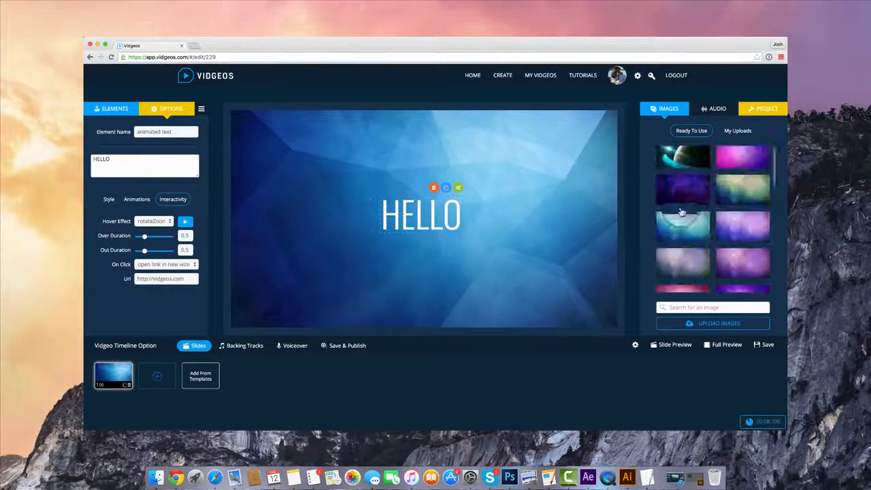
Enable the Ken Burns effect for the slide and set its Zoom To value to 154%
left_click(101, 387)
scroll(136, 299, "down", 2)
left_click(137, 321)
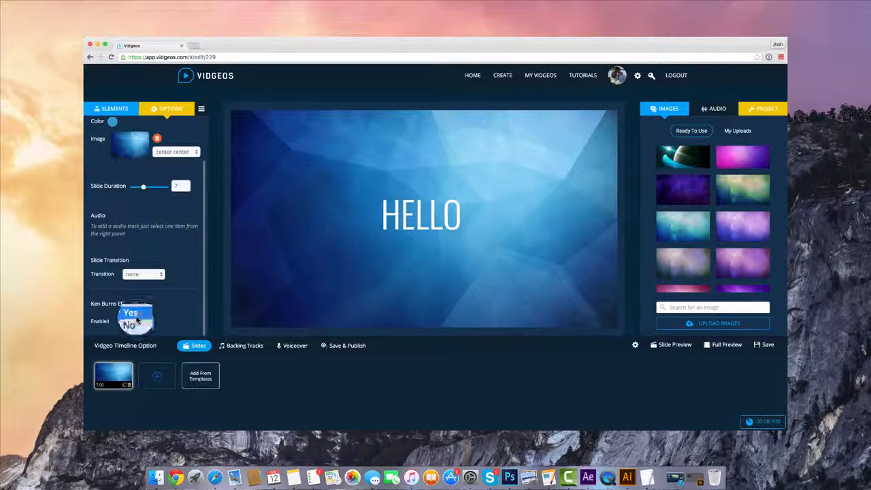
left_click(130, 312)
scroll(136, 300, "down", 2)
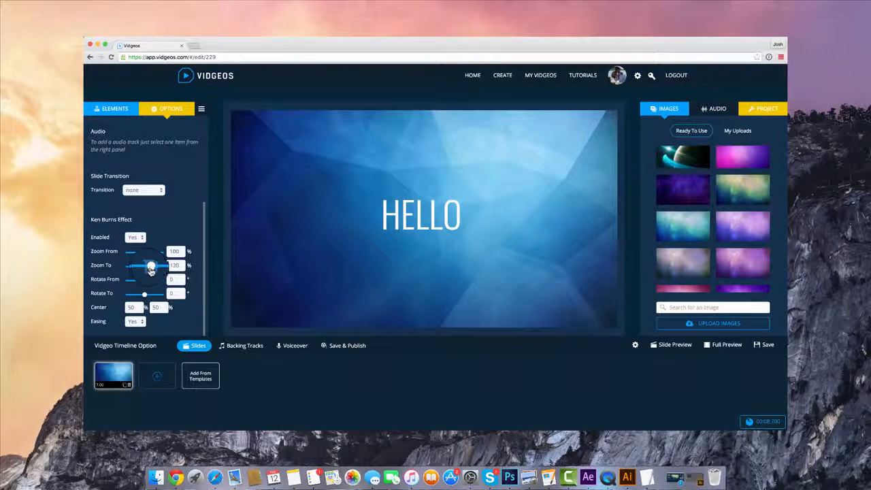
left_click_drag(151, 270, 155, 267)
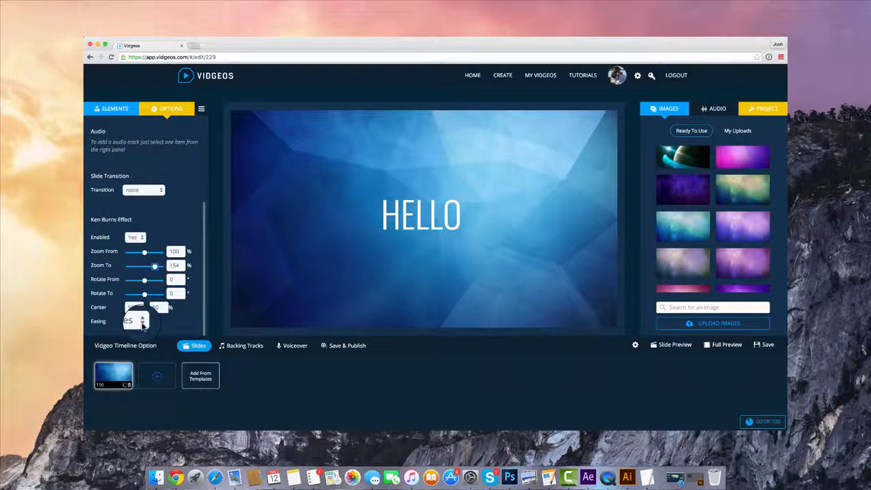
Search the icon library for "chat", add the double speech-bubble icon, and place it at the slide's upper right
scroll(142, 306, "up", 5)
left_click(114, 108)
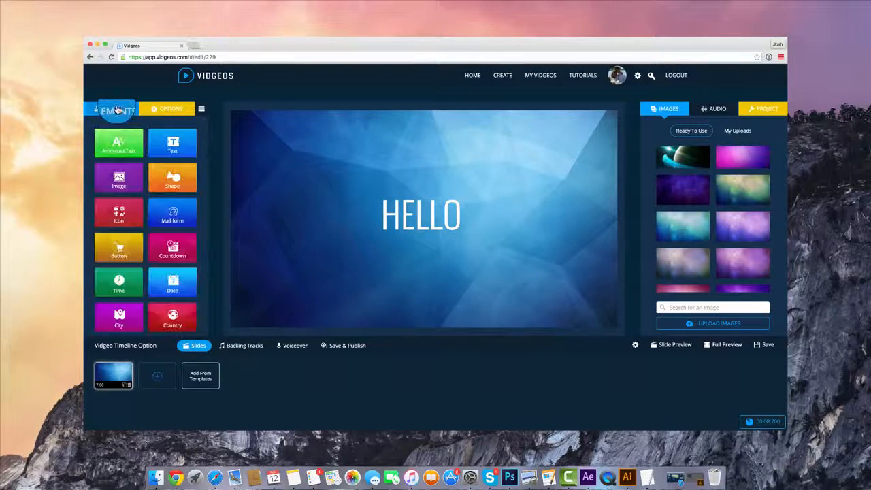
left_click(121, 210)
scroll(327, 224, "down", 2)
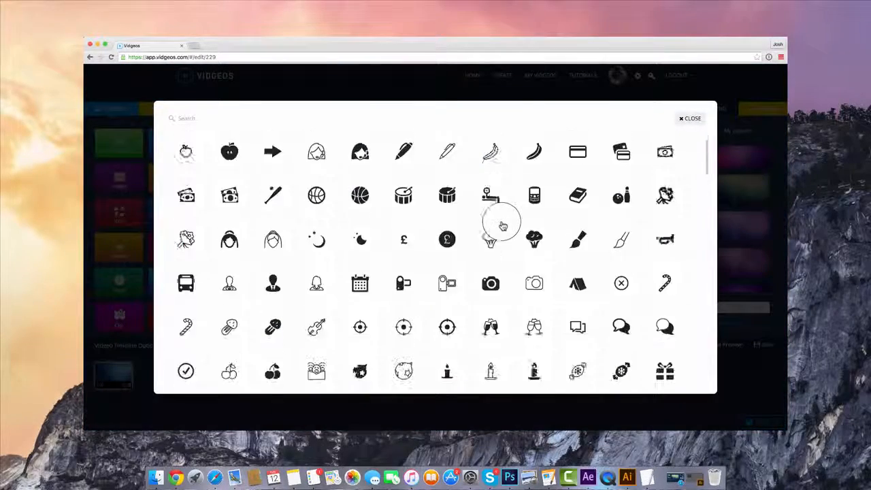
scroll(502, 226, "down", 5)
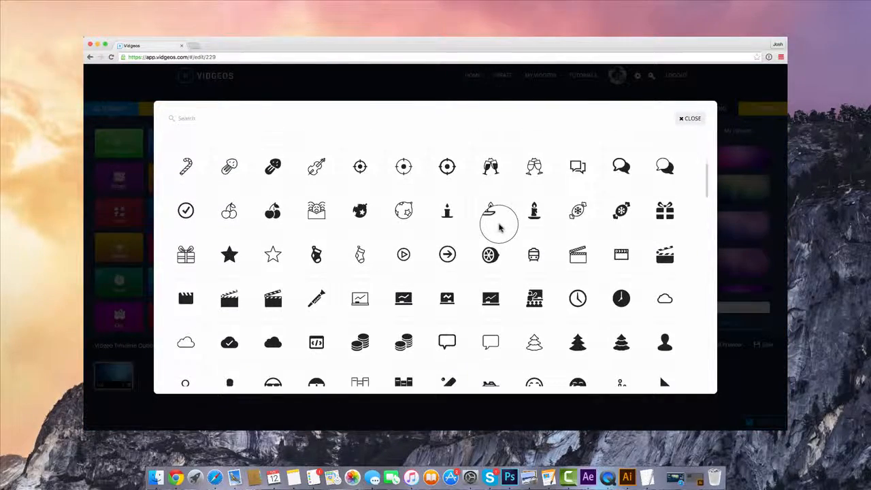
scroll(499, 228, "up", 1)
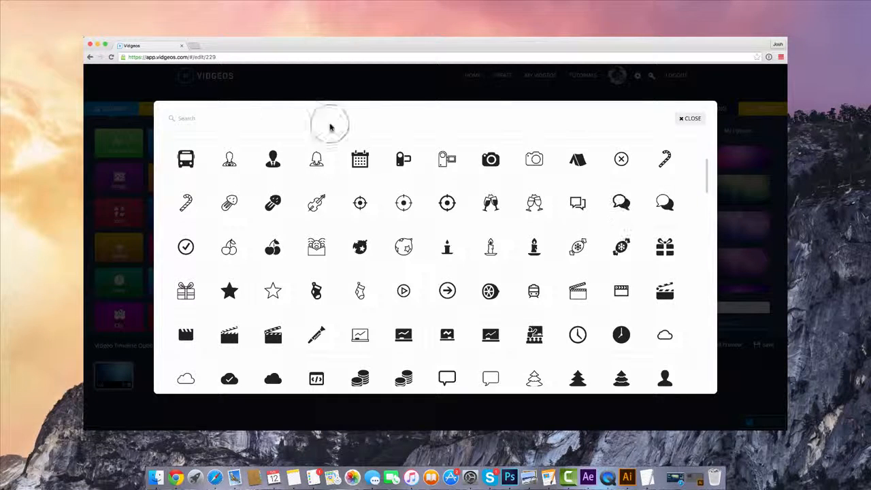
left_click(217, 120)
type("chat")
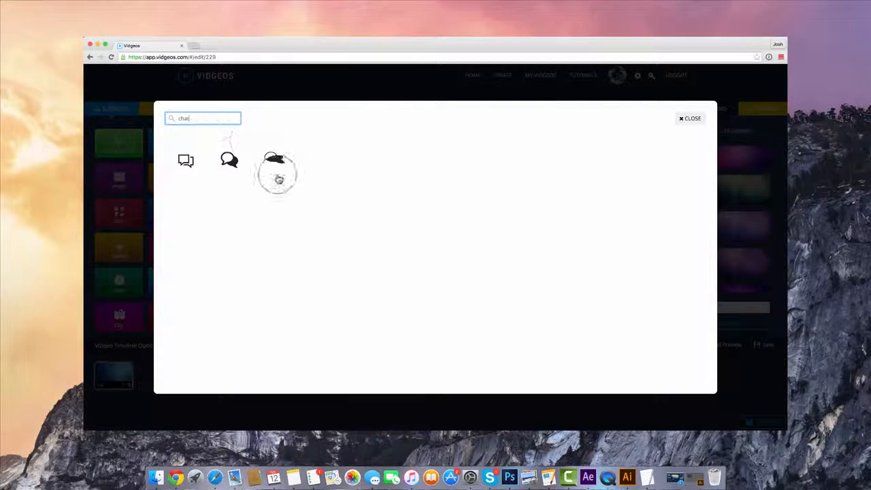
left_click(234, 163)
left_click_drag(384, 198, 555, 176)
Colour the speech-bubble icon white and set its transparency to 0.8
left_click(138, 187)
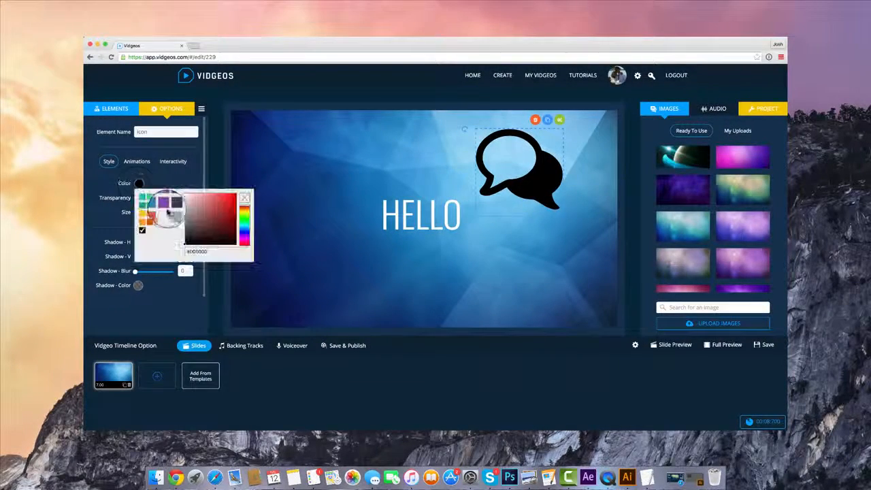
left_click_drag(189, 203, 165, 205)
left_click(175, 196)
left_click(540, 182)
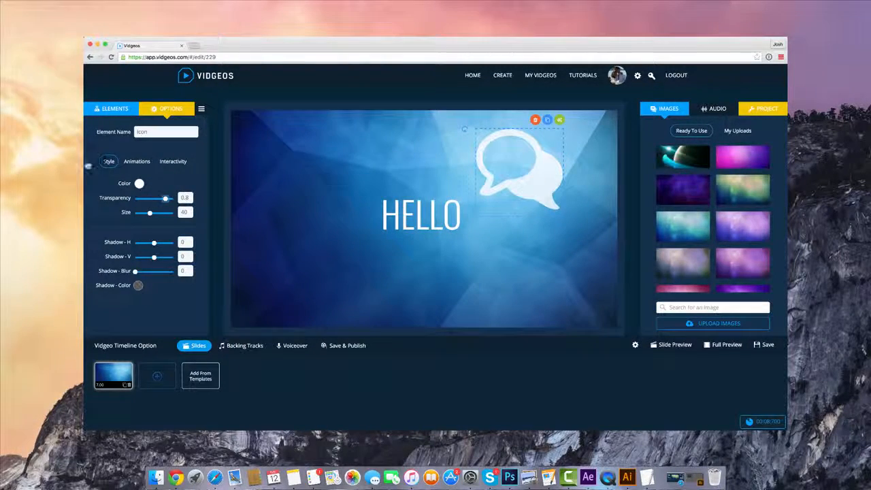
Set the speech-bubble icon's In animation effect to slideLeftLong and its Out effect to slideRightLong
left_click(136, 161)
left_click(147, 205)
left_click(151, 222)
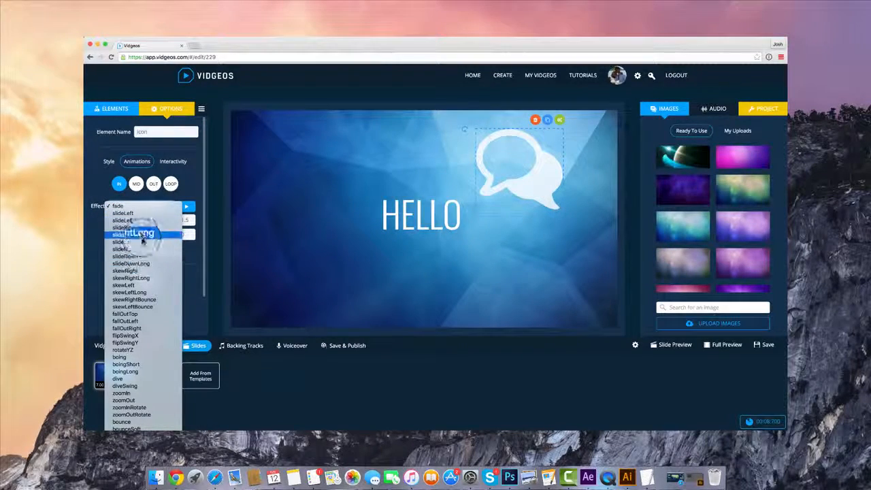
left_click(142, 221)
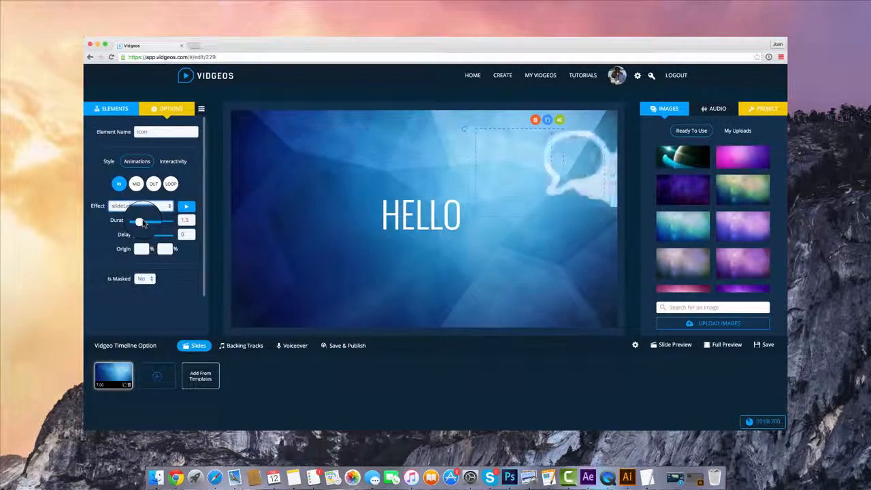
left_click(154, 183)
left_click(146, 220)
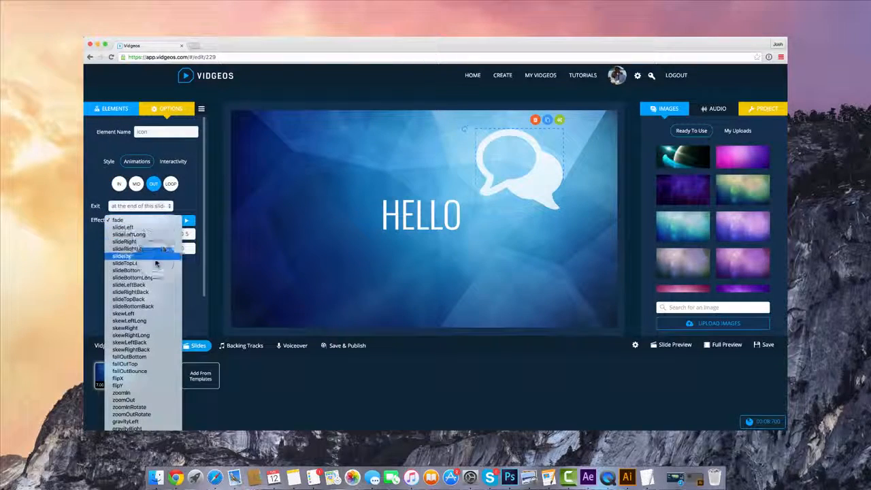
left_click(504, 254)
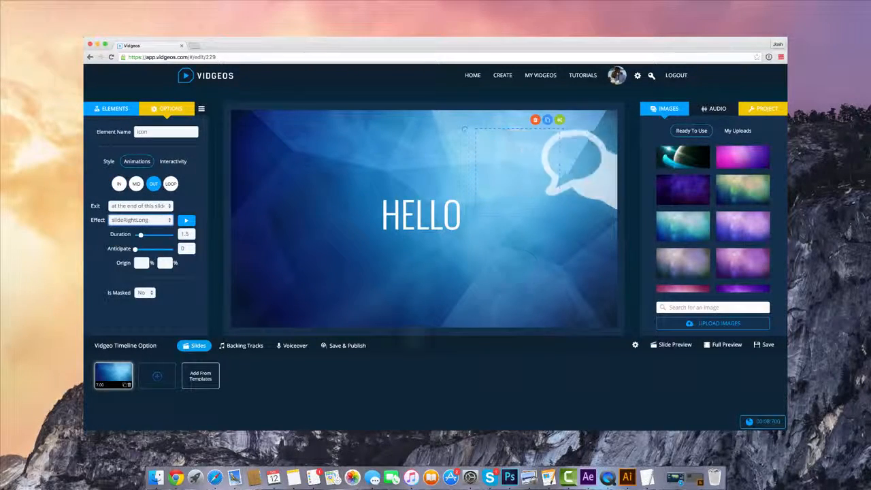
Duplicate the slide and delete the speech-bubble icon from the copy
left_click(126, 382)
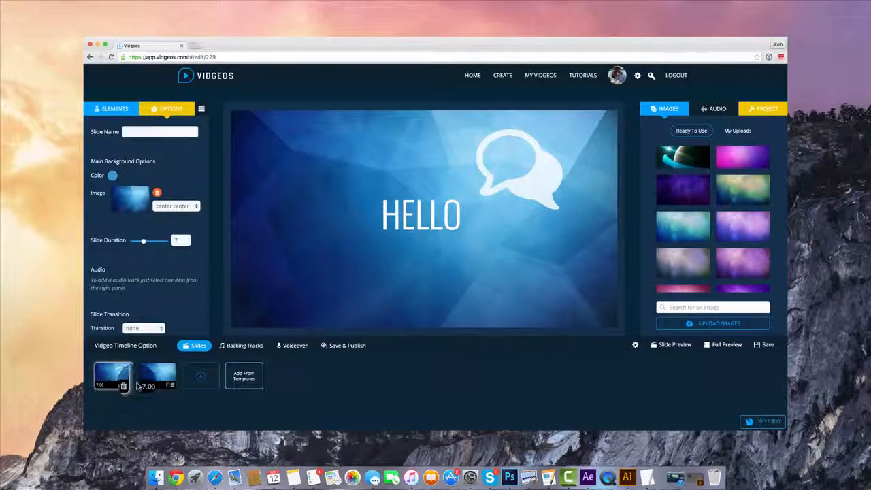
left_click(157, 376)
left_click(519, 171)
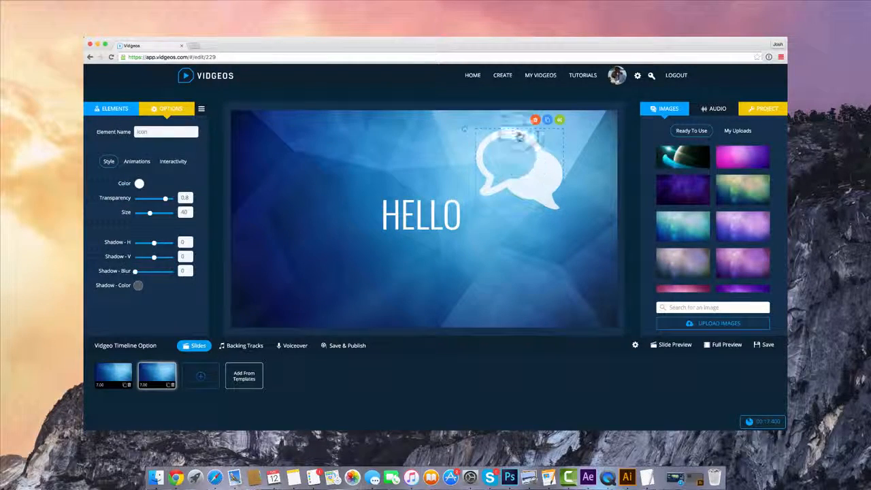
left_click(539, 120)
left_click(532, 131)
left_click(536, 120)
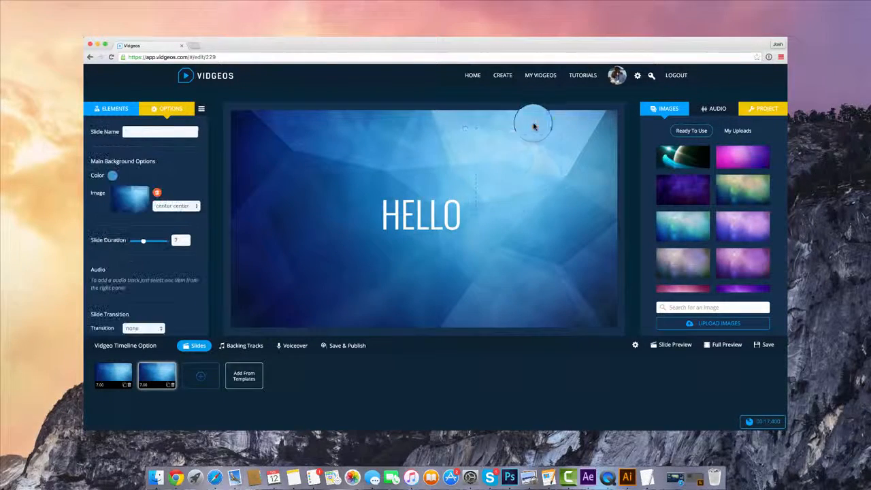
Replace the HELLO text on the second slide with "CREATING VIDEOS IS FUN"
left_click(408, 213)
left_click(165, 164)
left_click_drag(165, 164, 124, 158)
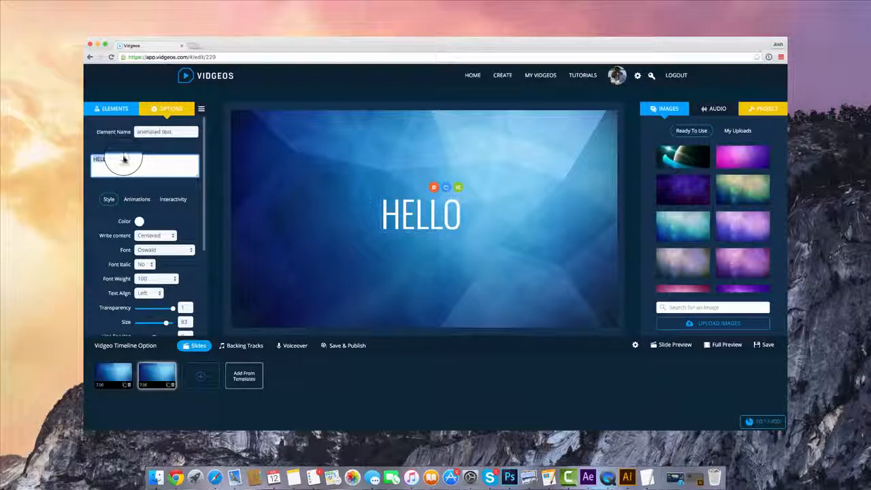
type("VC")
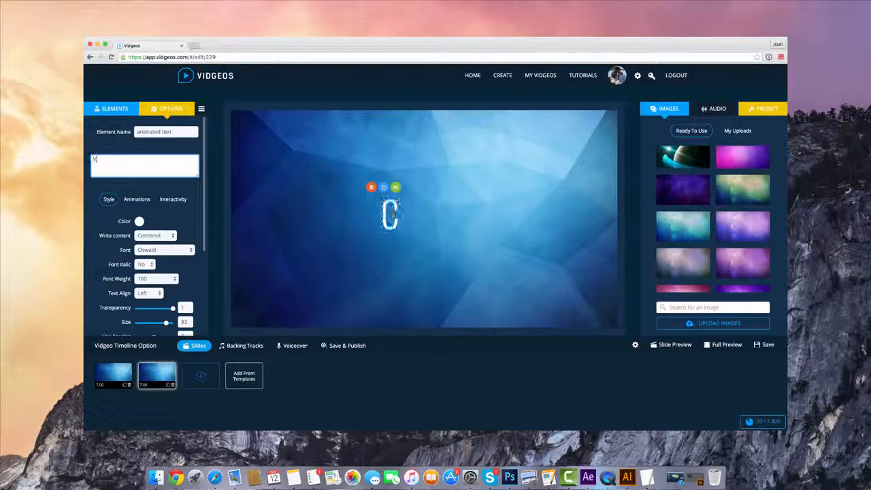
type("reating")
key("BackSpace")
key("BackSpace")
key("BackSpace")
key("BackSpace")
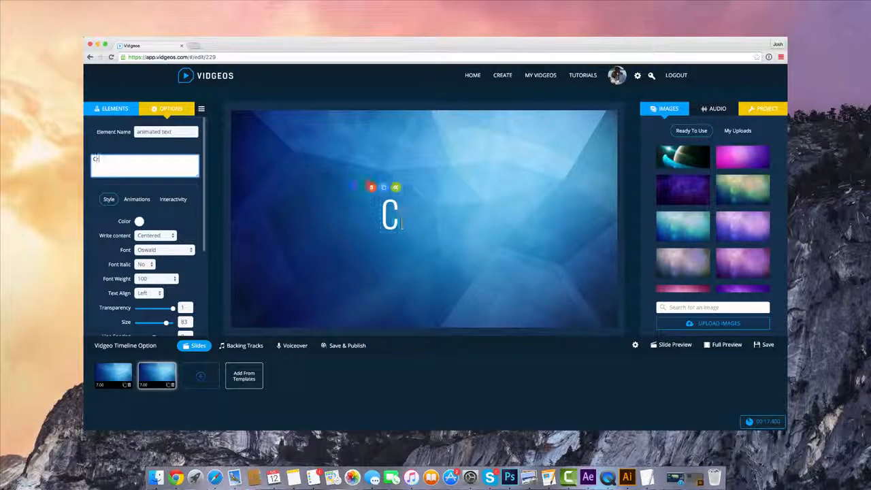
type("REATING VIDEOS IS FUN")
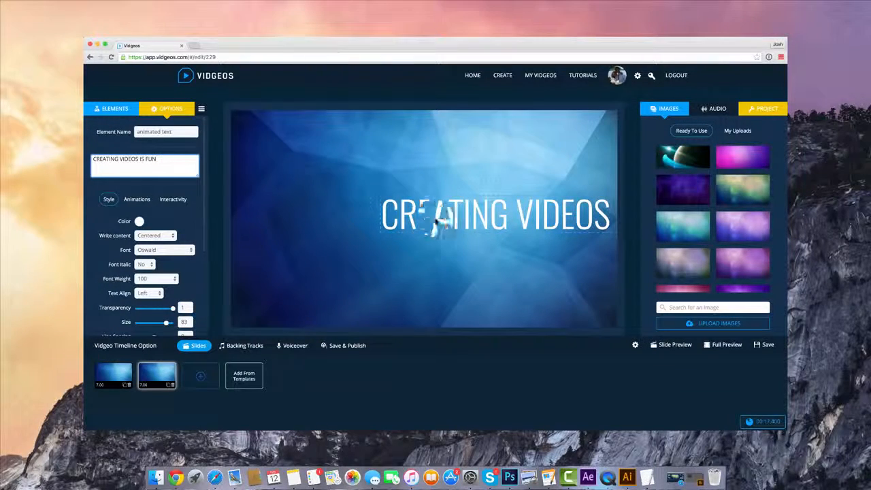
Reduce the "CREATING VIDEOS IS FUN" text size to 58 and center the text on the slide
left_click_drag(466, 215, 359, 214)
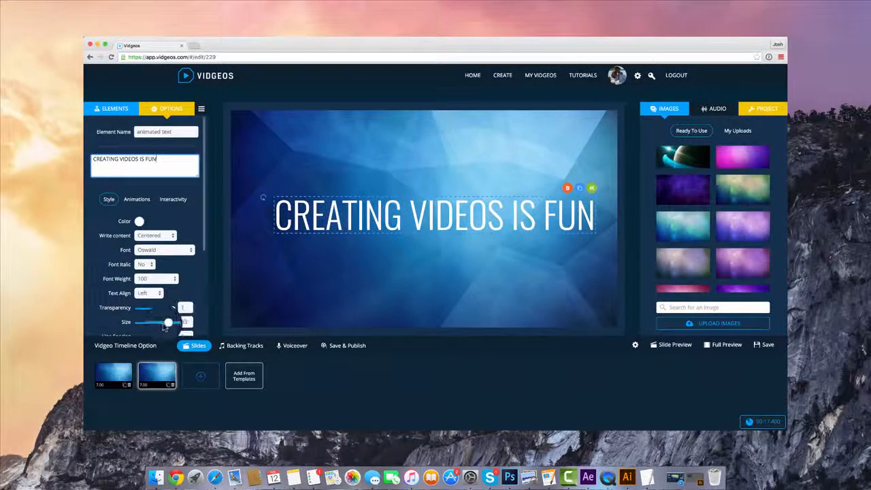
left_click_drag(166, 322, 157, 323)
left_click_drag(358, 207, 397, 213)
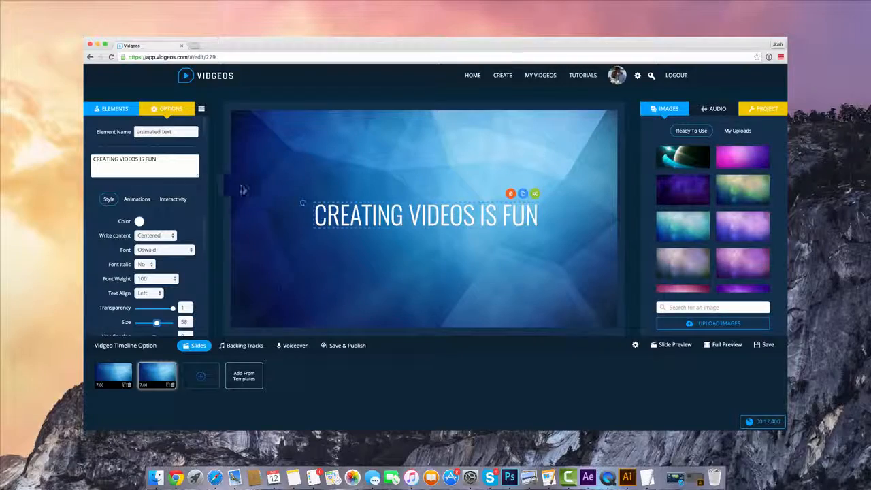
Try scaleVBounce as the text's In animation effect, and settle on angleRolling
left_click(136, 198)
left_click(153, 244)
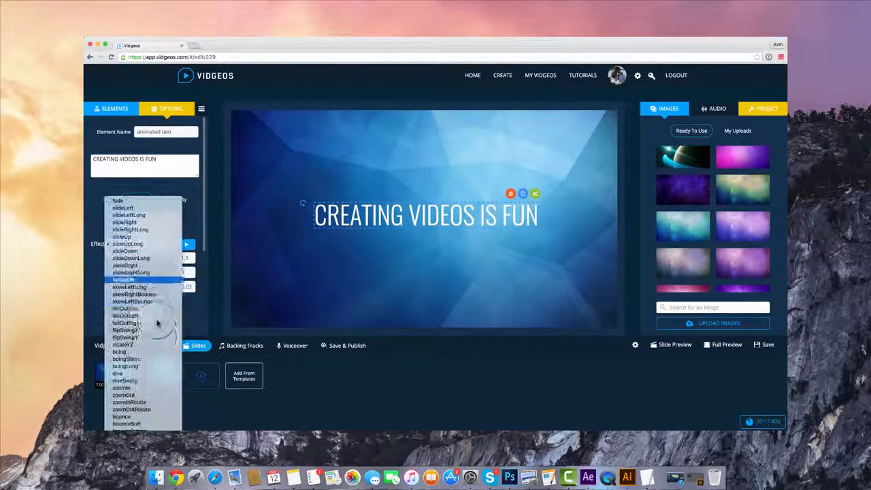
left_click(149, 349)
left_click(167, 245)
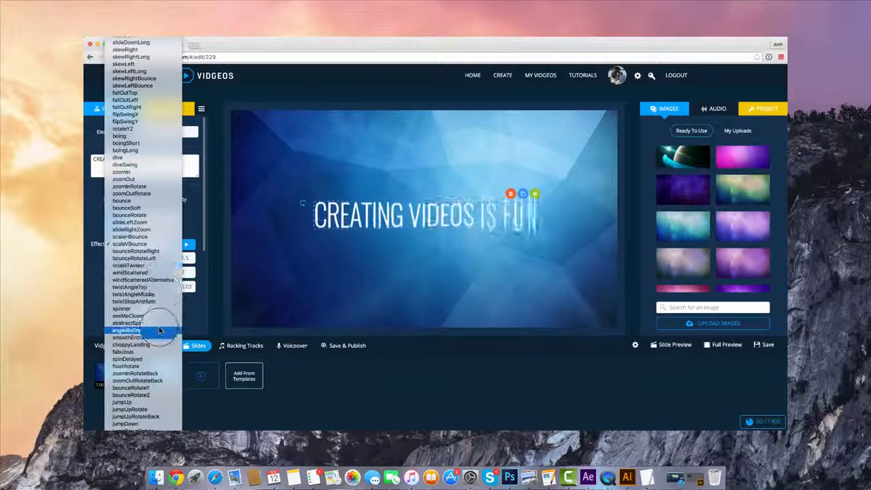
left_click(136, 330)
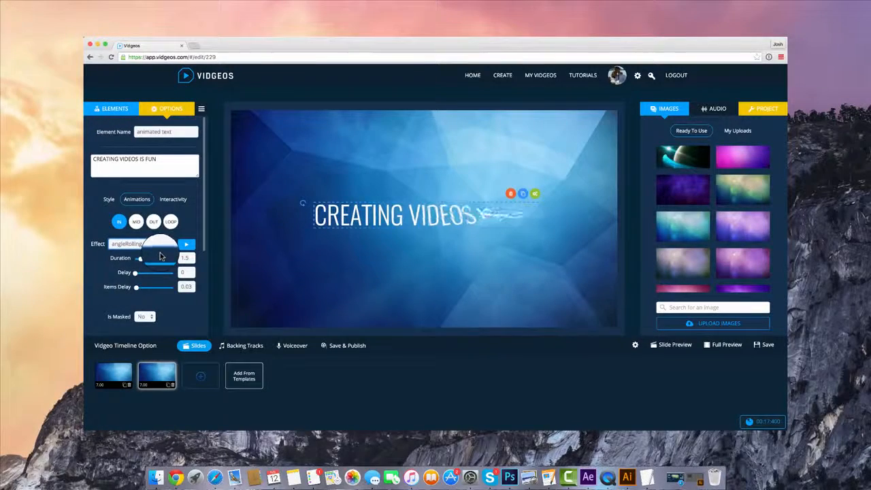
Set the "CREATING VIDEOS IS FUN" text's Out animation effect to zoomOutRotate
left_click(153, 221)
left_click(154, 258)
scroll(153, 262, "down", 2)
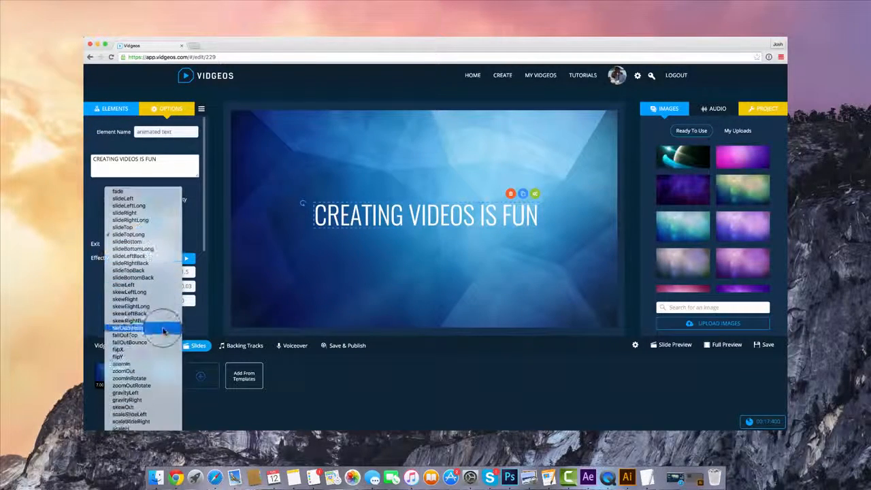
left_click(139, 385)
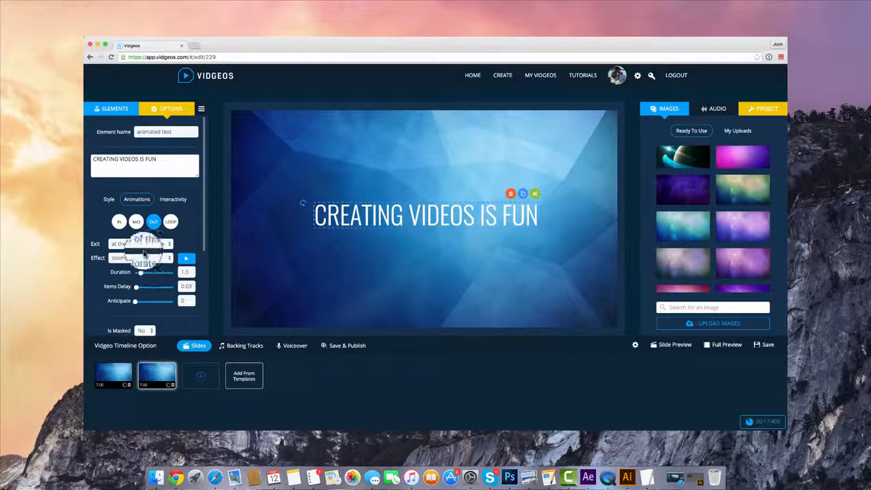
Return to the first slide and delete its speech-bubble icon
left_click(115, 109)
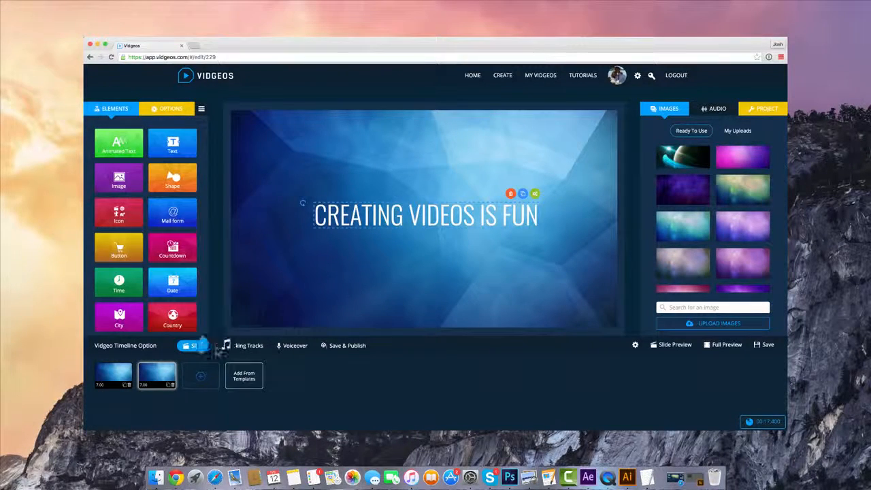
left_click(113, 374)
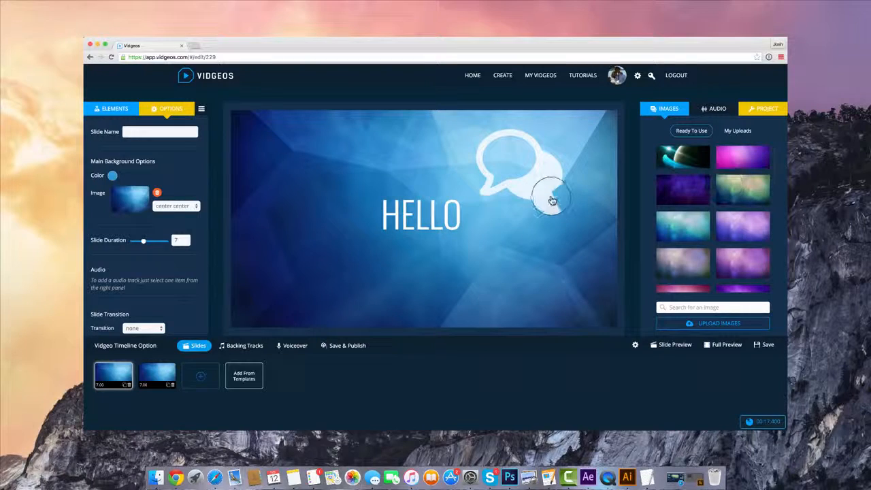
left_click(552, 200)
left_click(525, 121)
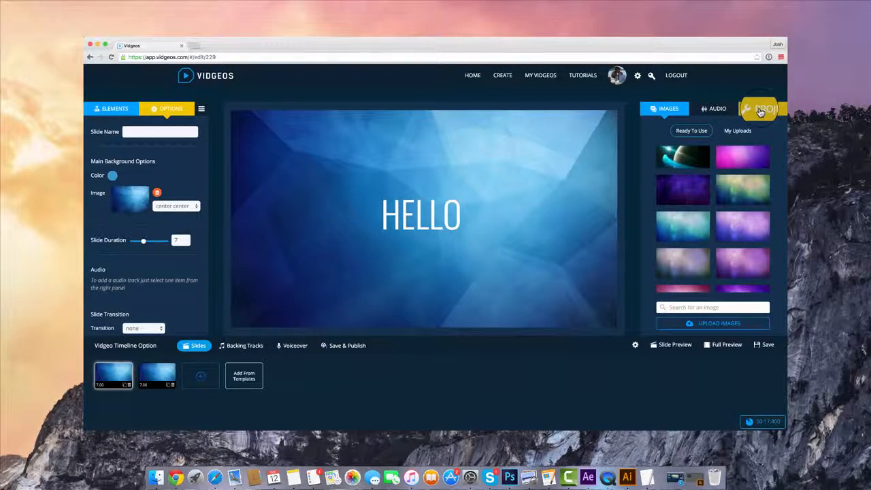
In the project settings, set the Translations option to Button
left_click(760, 111)
scroll(710, 197, "down", 5)
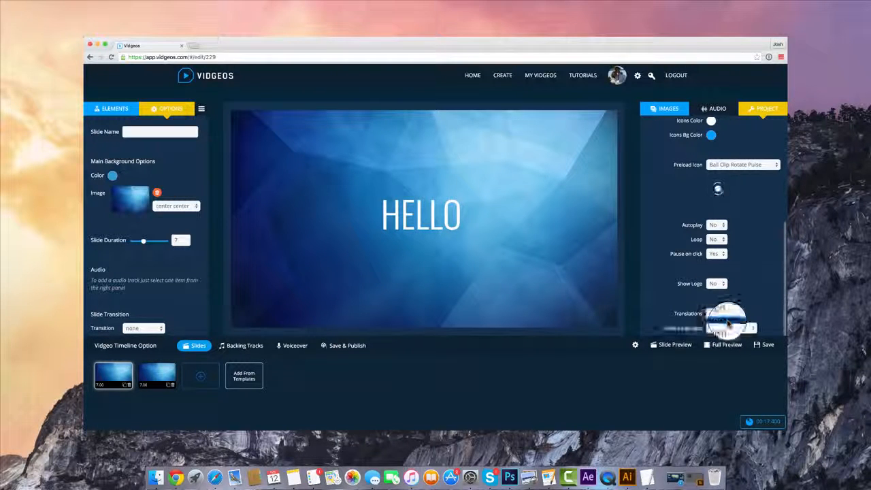
scroll(735, 314, "down", 1)
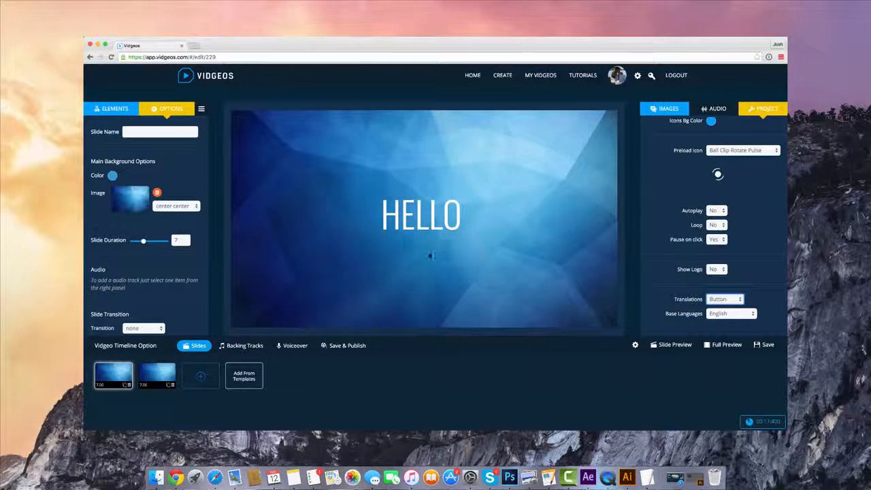
Open the preview settings and set the preview language to Spanish
left_click(421, 219)
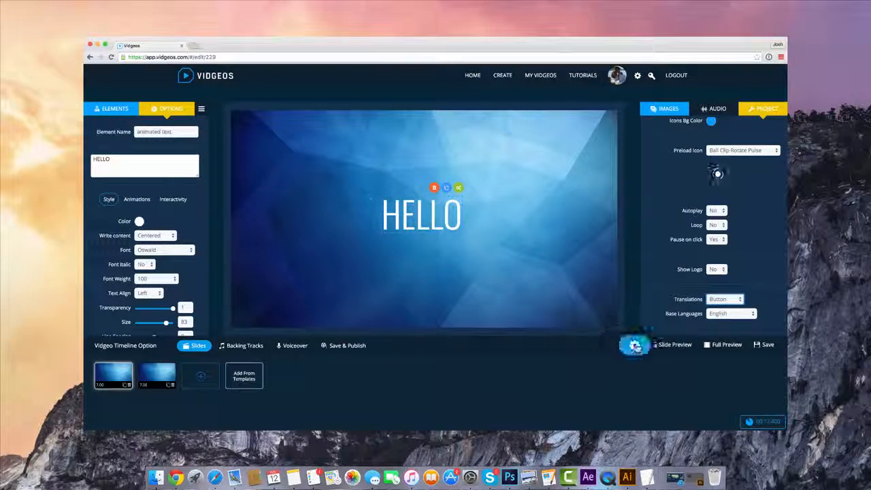
left_click(635, 344)
left_click(743, 384)
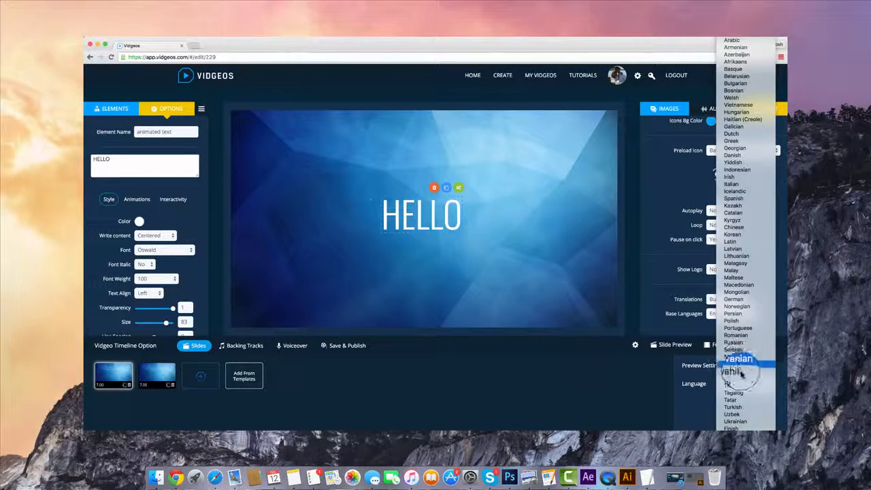
left_click(745, 199)
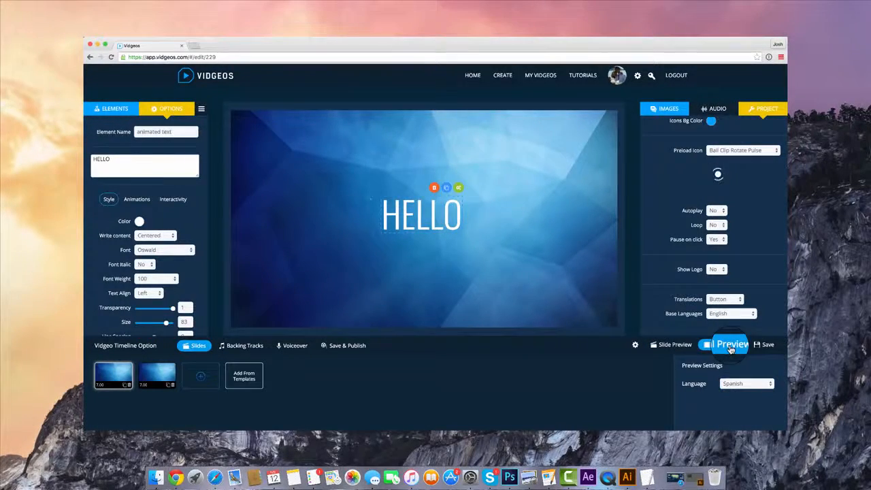
Play the full preview, accept the offer to translate the video, watch the translated version, and close the preview
left_click(731, 346)
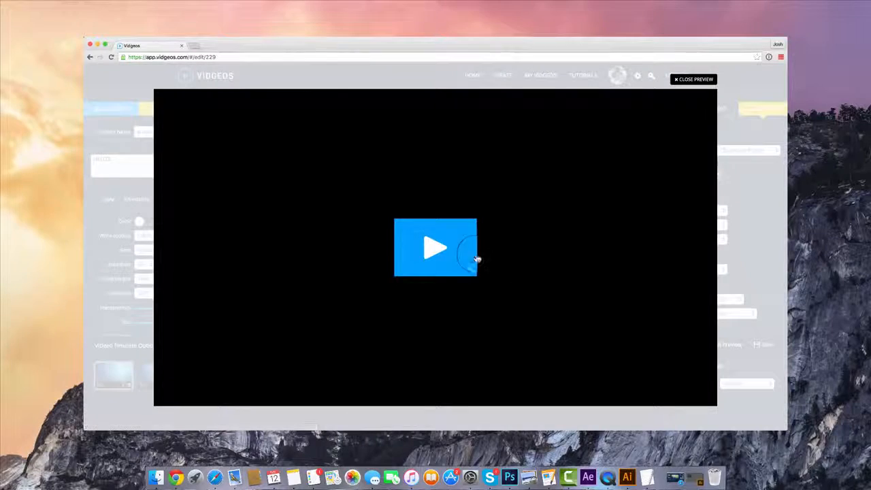
left_click(476, 259)
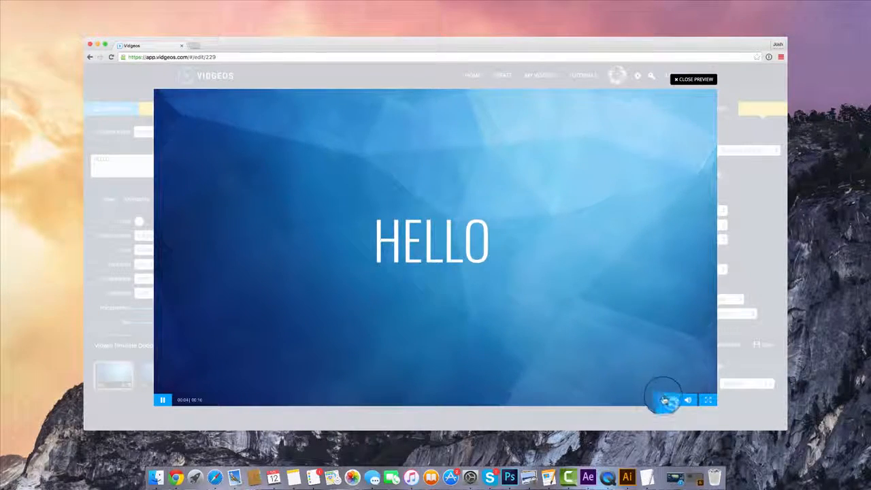
left_click(665, 401)
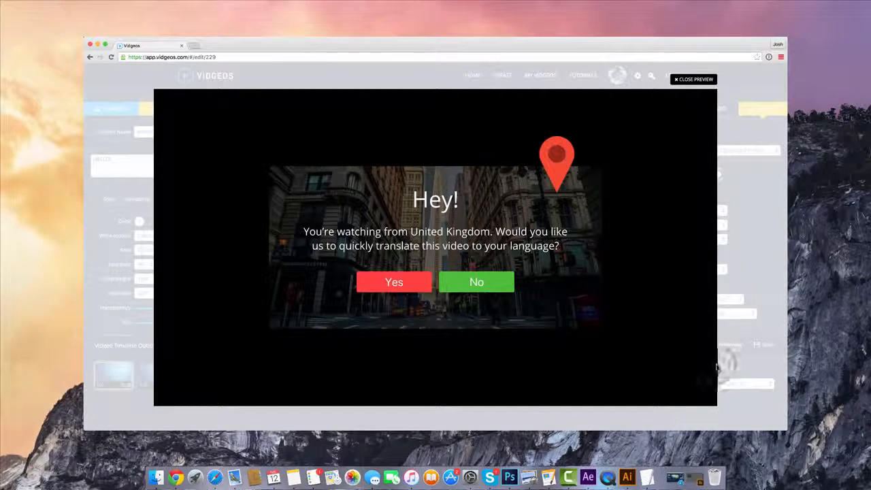
left_click(407, 285)
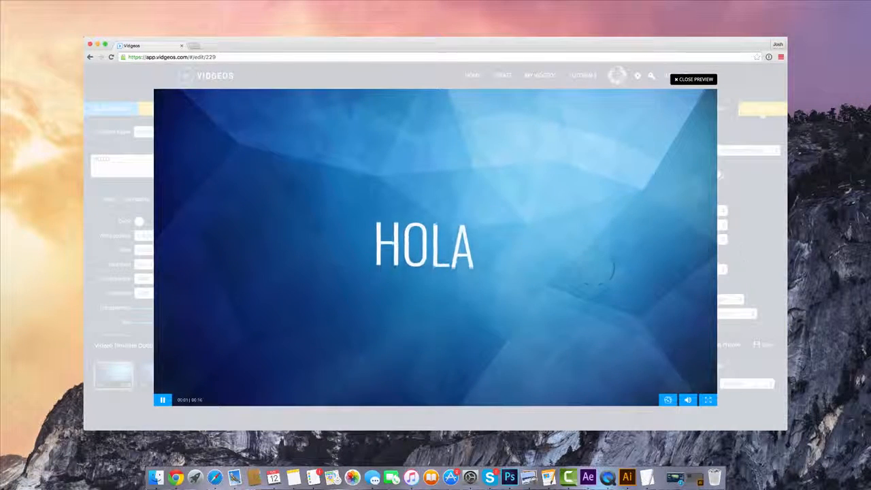
mouse_move(715, 255)
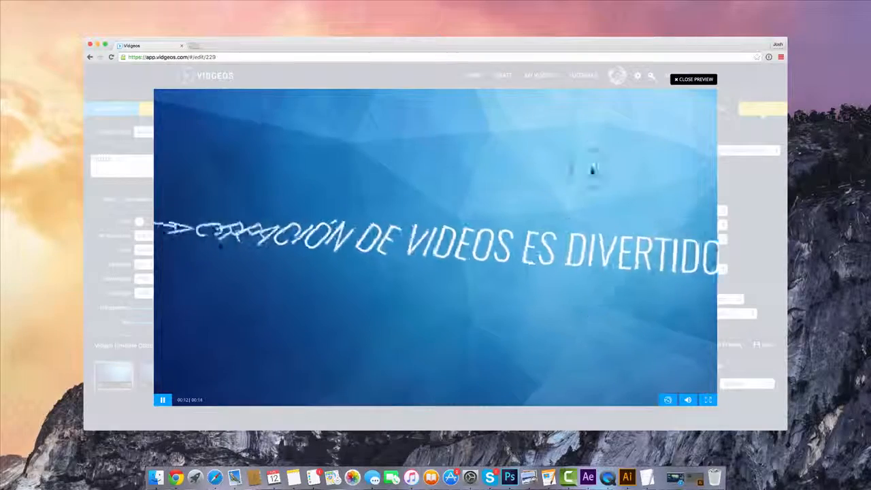
left_click(689, 89)
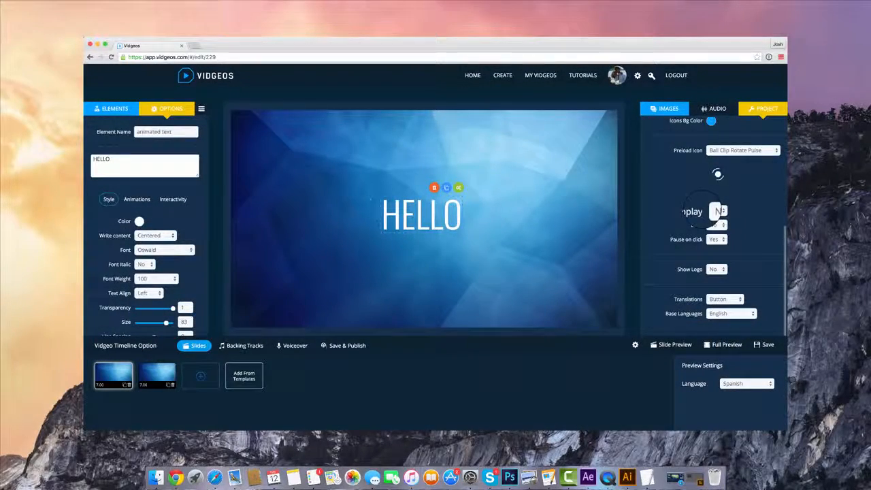
left_click(179, 181)
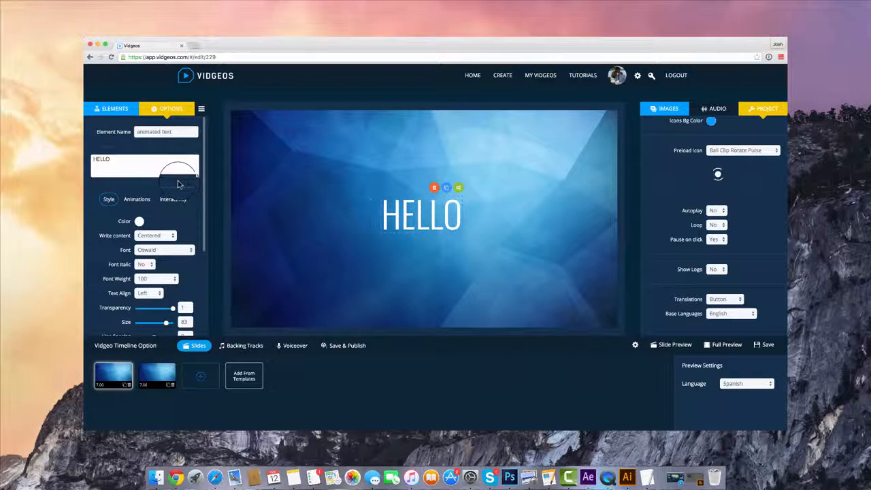
left_click(477, 276)
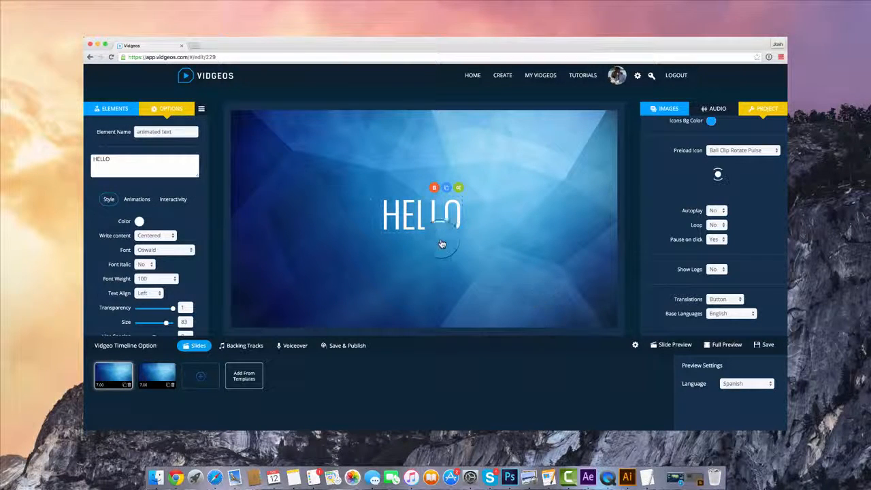
left_click(194, 144)
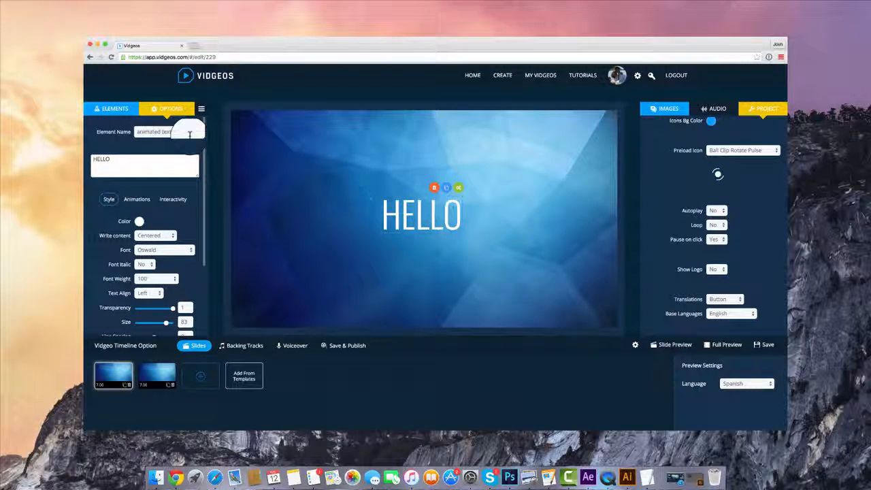
left_click(113, 109)
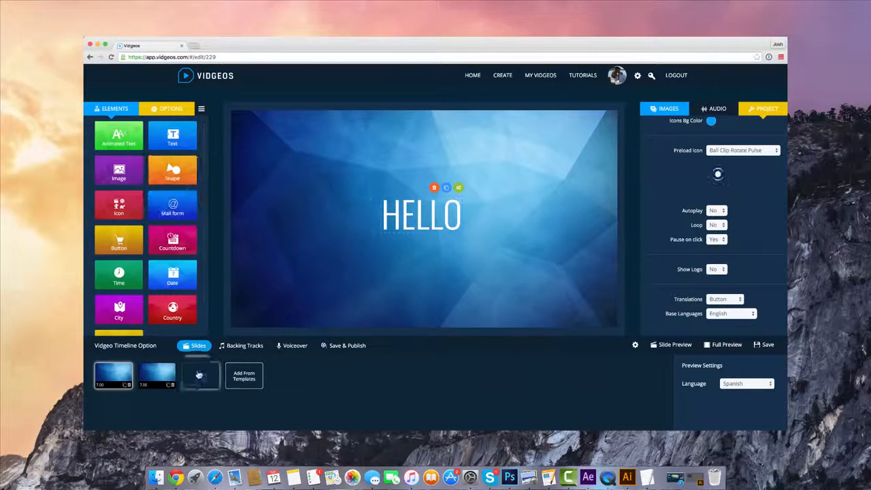
Duplicate the "CREATING VIDEOS IS FUN" slide as a third slide and select the text on the copy
left_click(162, 388)
left_click(168, 385)
left_click(205, 379)
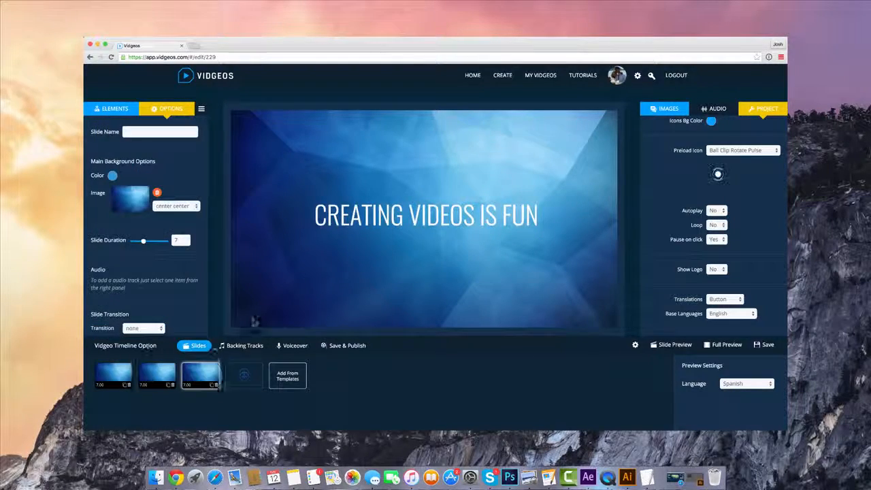
left_click(429, 211)
Add a yellow rectangle shape to the third slide and place it just above the text
left_click(118, 109)
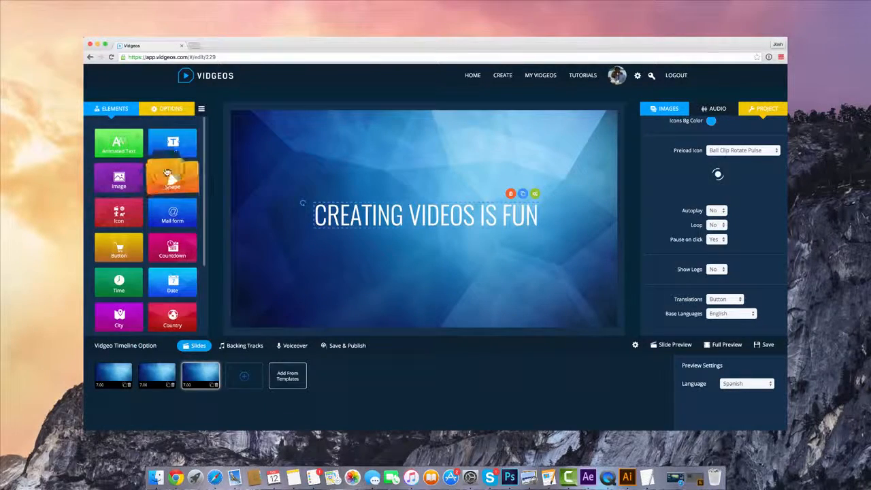
left_click(178, 184)
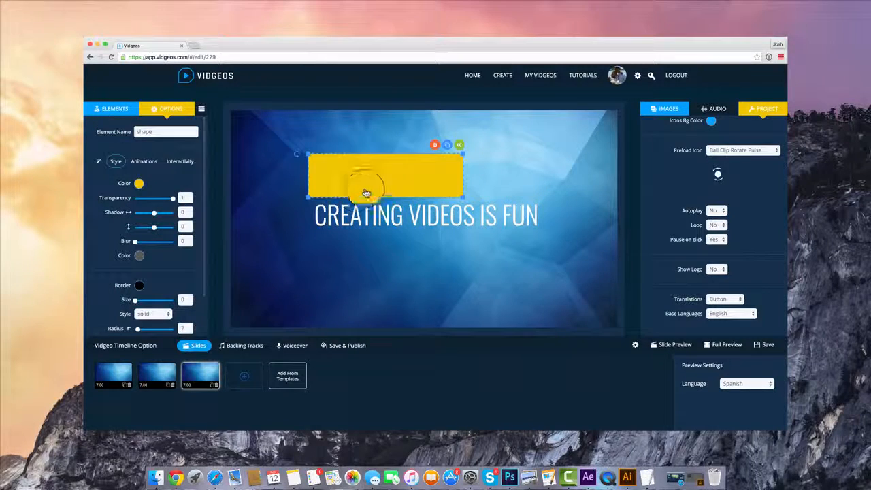
left_click_drag(370, 180, 382, 180)
Set the rectangle shape's In animation effect to slideDown
left_click(156, 164)
left_click(161, 206)
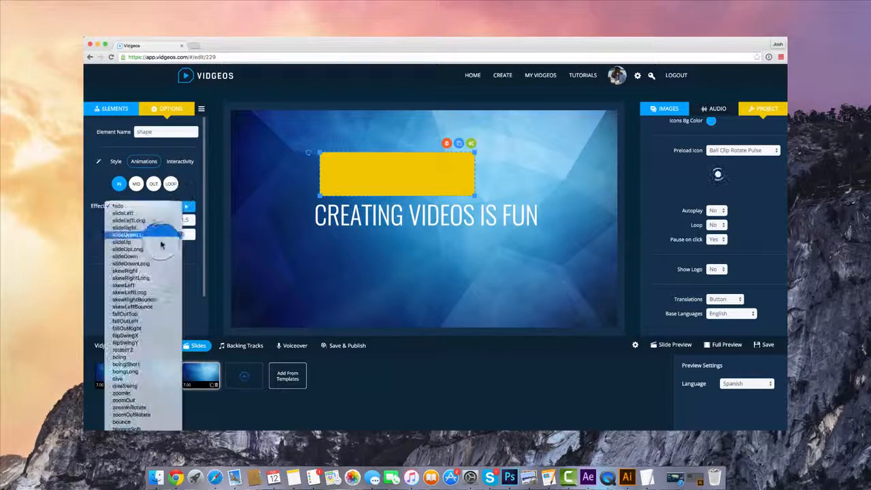
left_click(162, 250)
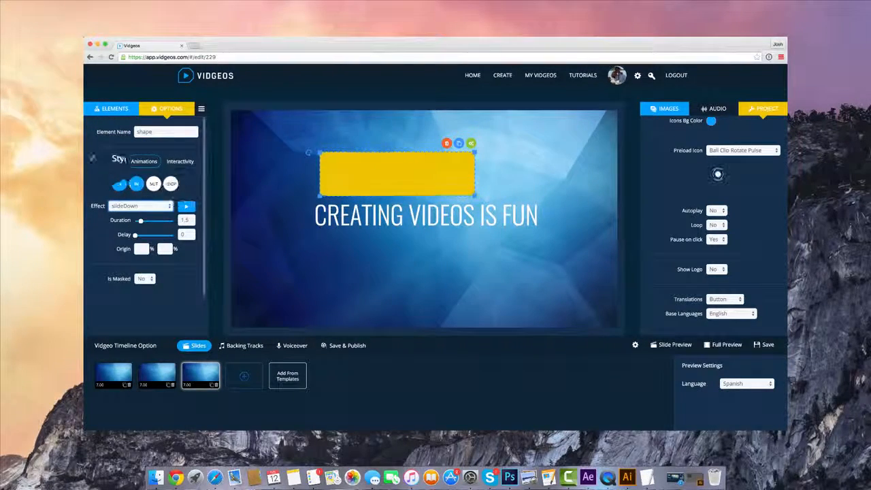
Try the shape as a blue rounded square and a yellow circle, and shrink the circle over the text
left_click(116, 161)
left_click(135, 235)
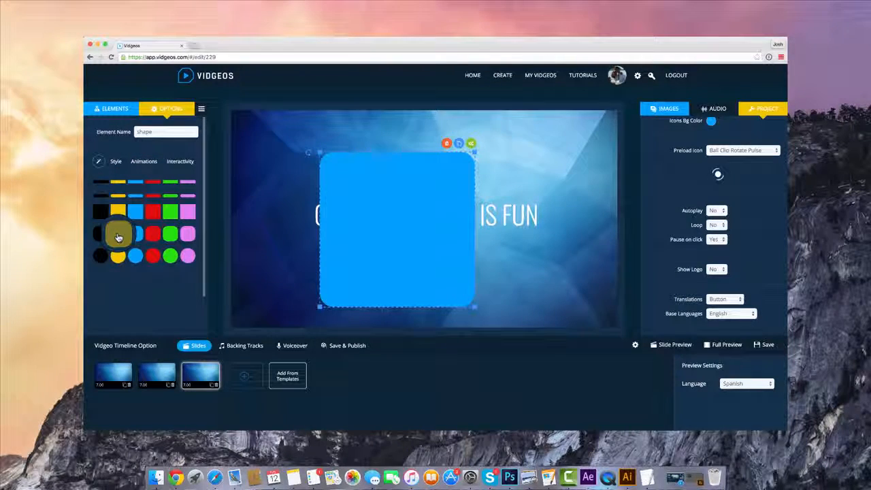
left_click(118, 254)
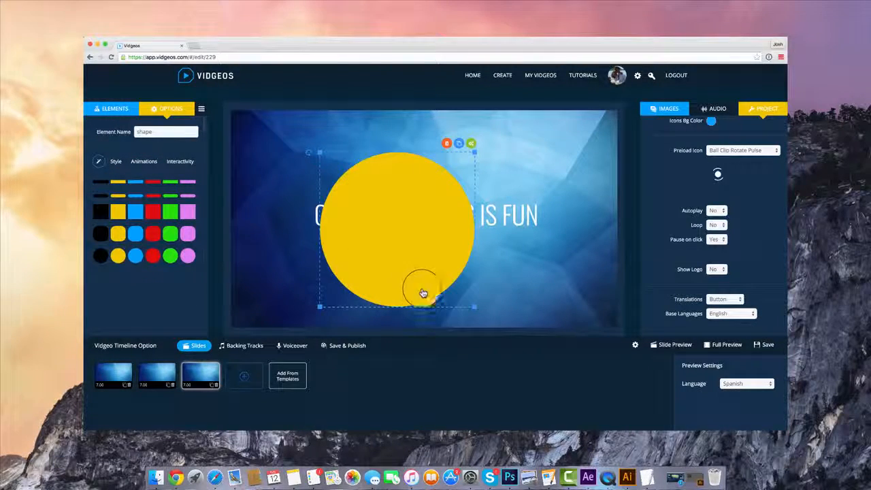
left_click_drag(469, 308, 406, 238)
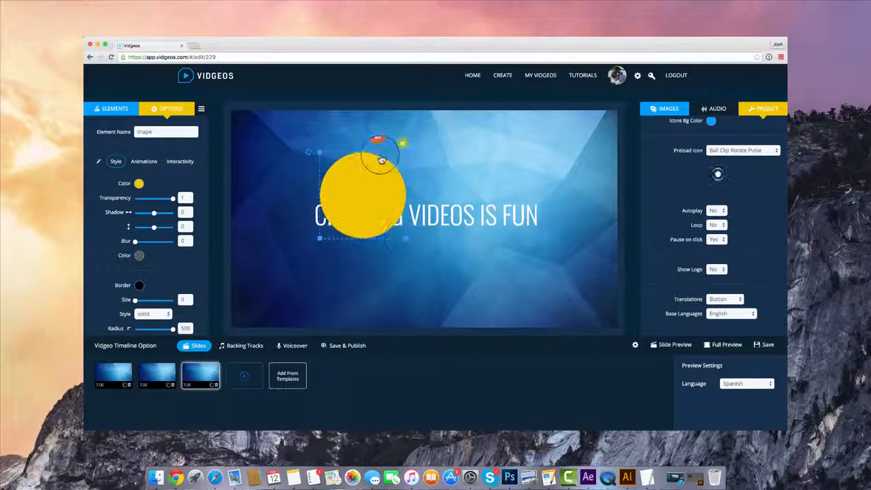
Delete the yellow circle from the third slide and add a mail form element
left_click(377, 145)
left_click(115, 109)
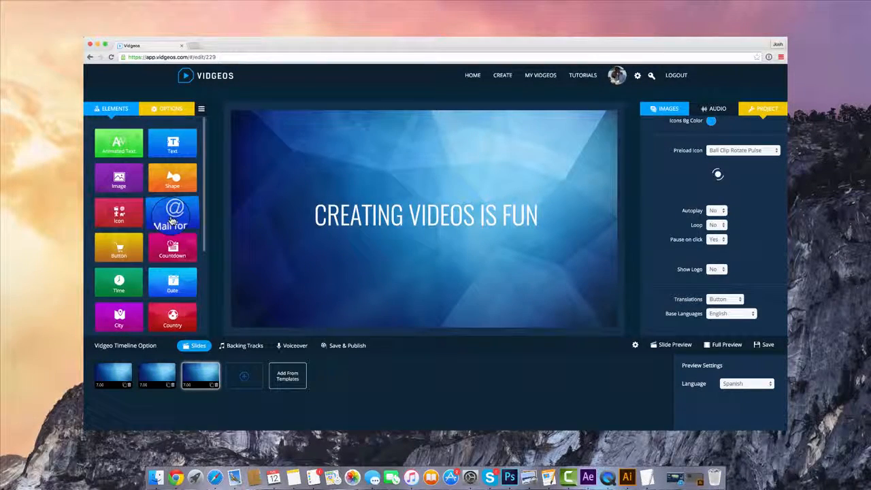
left_click(172, 220)
Move the heading text to the upper part of the slide and place the mail form just below it
left_click_drag(482, 204, 480, 287)
left_click_drag(457, 212, 454, 162)
left_click_drag(475, 279, 466, 241)
Replace the slide's heading text with "DOWNLOAD MY FREE GIFT"
left_click(423, 163)
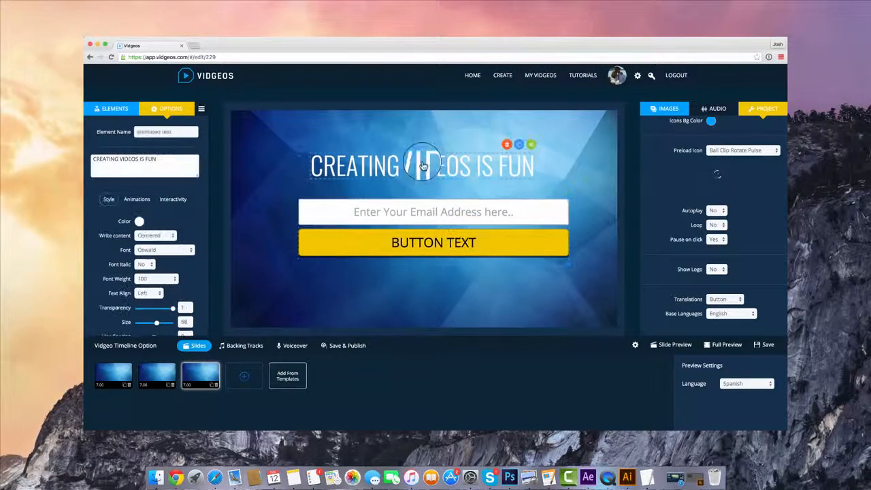
triple_click(169, 155)
type("DOWNLOA")
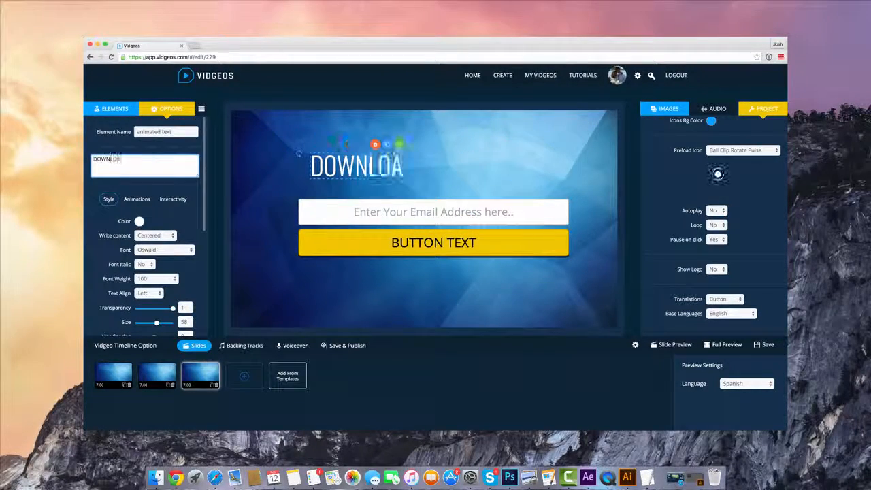
type("D MY FREE")
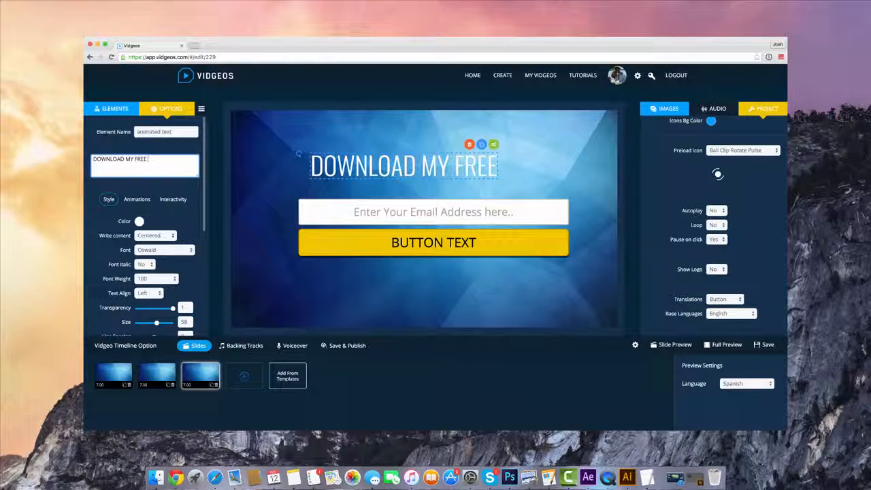
type(" GIFT")
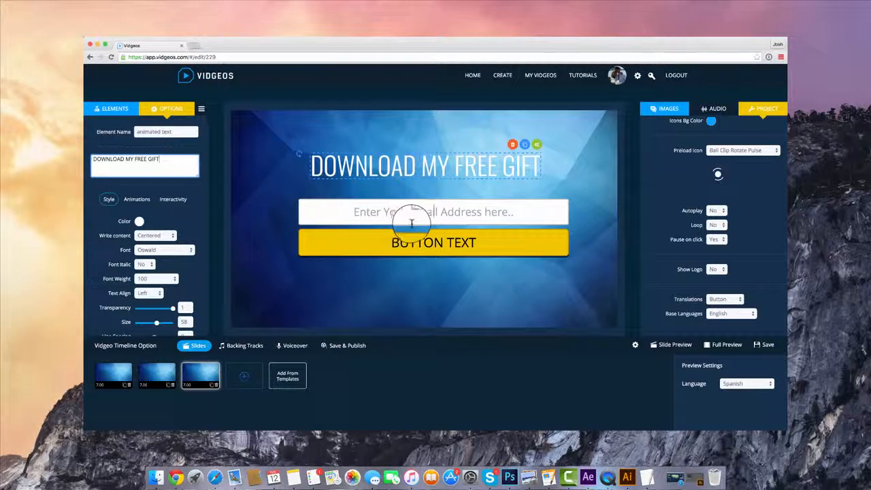
Make the background of the mail form's button fully transparent
left_click(438, 210)
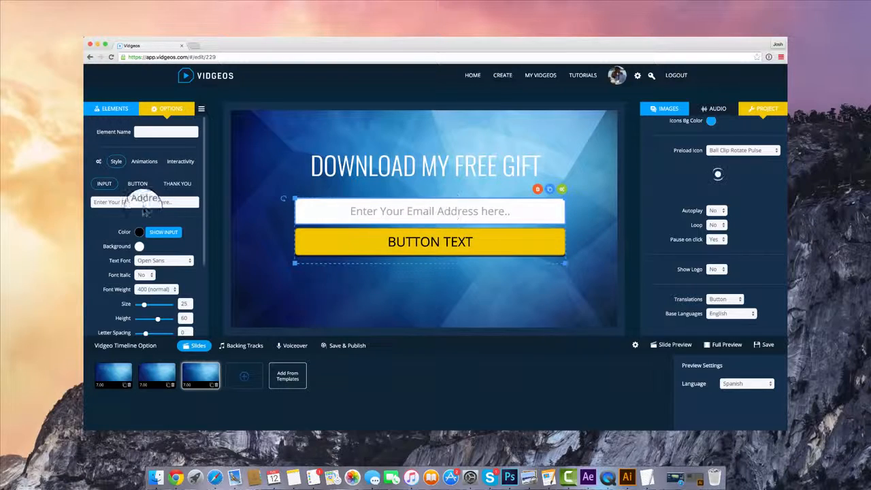
scroll(167, 253, "down", 5)
scroll(172, 270, "up", 5)
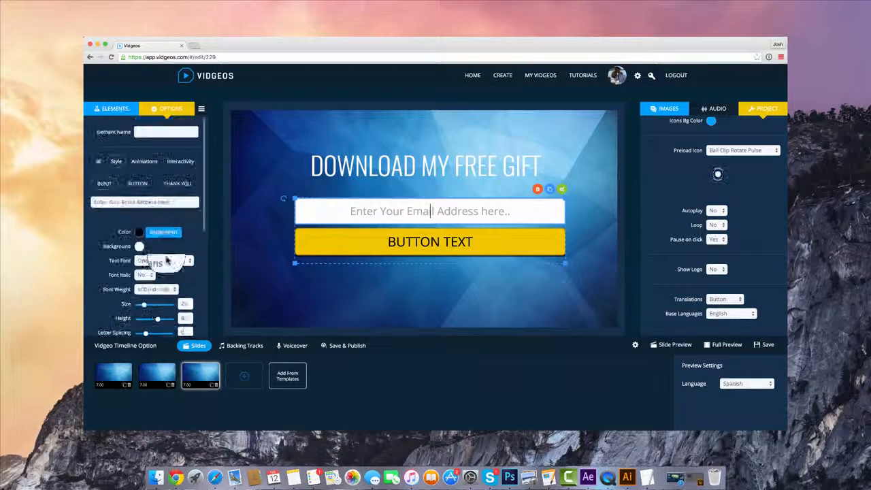
left_click(140, 185)
left_click(139, 247)
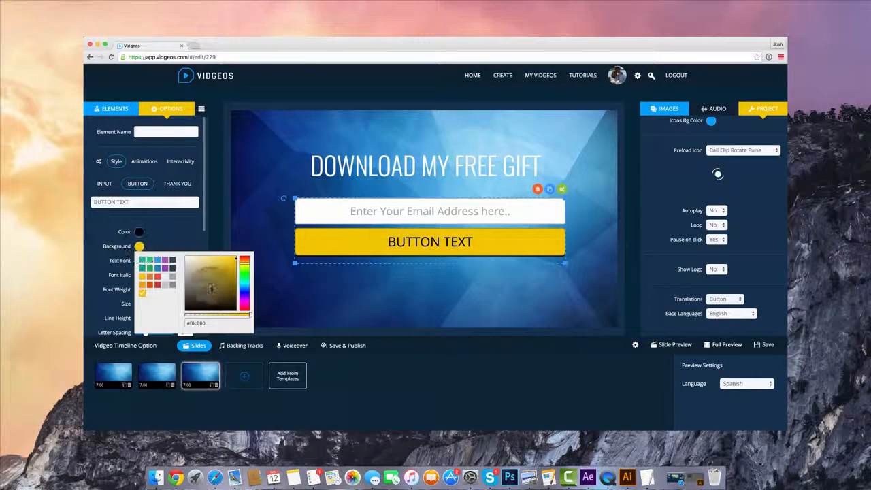
left_click_drag(238, 314, 172, 316)
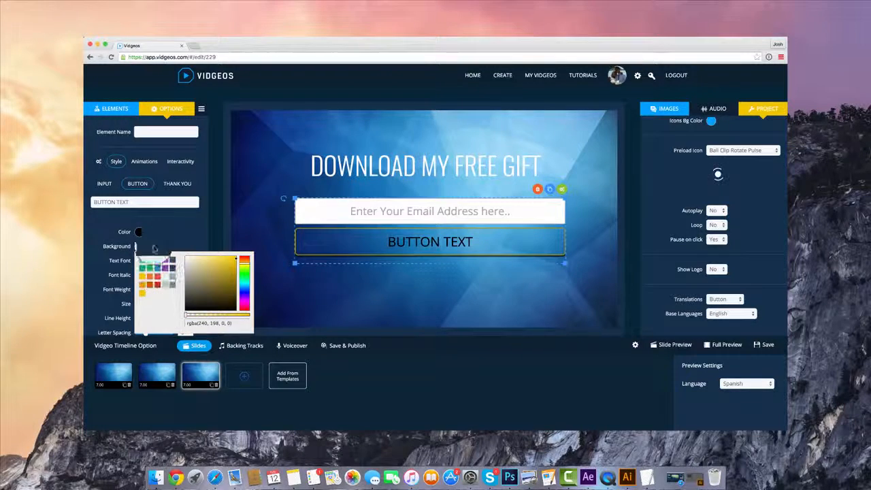
left_click(162, 230)
Change the border colour of the mail form's button to white
scroll(163, 233, "down", 5)
left_click(140, 176)
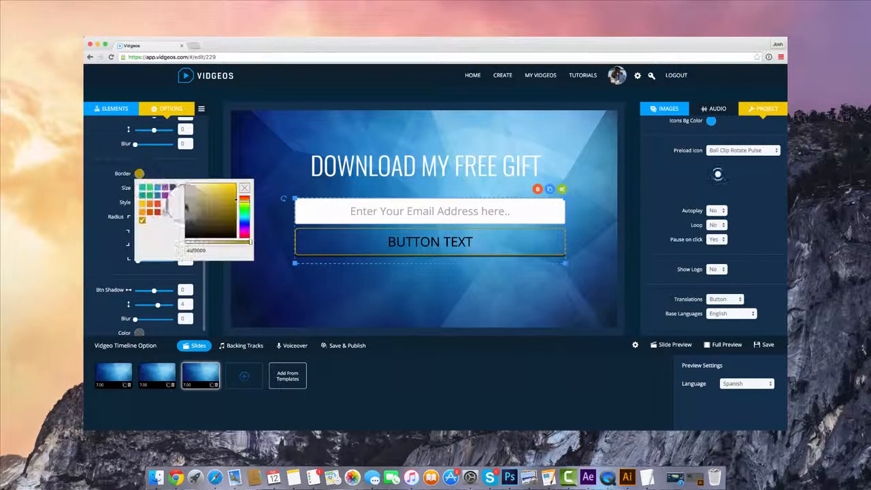
left_click_drag(202, 210, 146, 177)
left_click(186, 160)
scroll(158, 295, "down", 1)
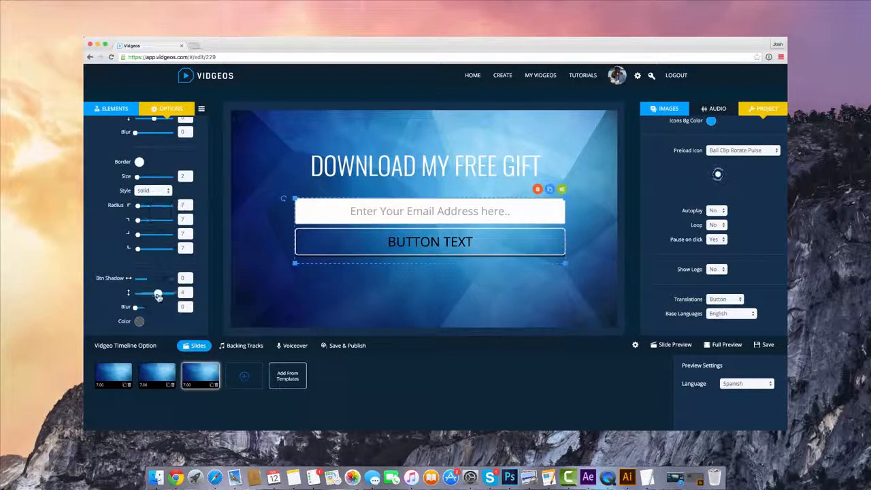
Change the text colour of the mail form's button to white
scroll(158, 295, "up", 6)
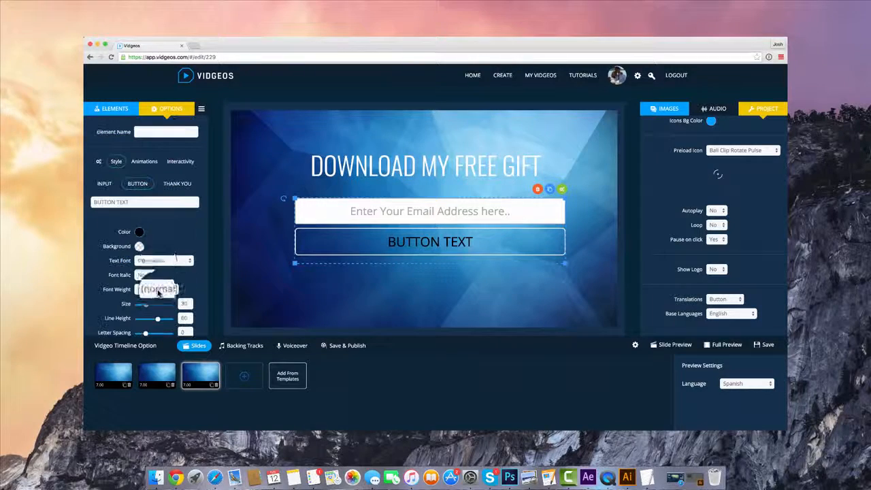
left_click(139, 231)
left_click_drag(203, 255, 185, 239)
left_click(139, 232)
Replace the mail form's button text with "DOWNLOAD FREE GIFT NOW!"
left_click(138, 201)
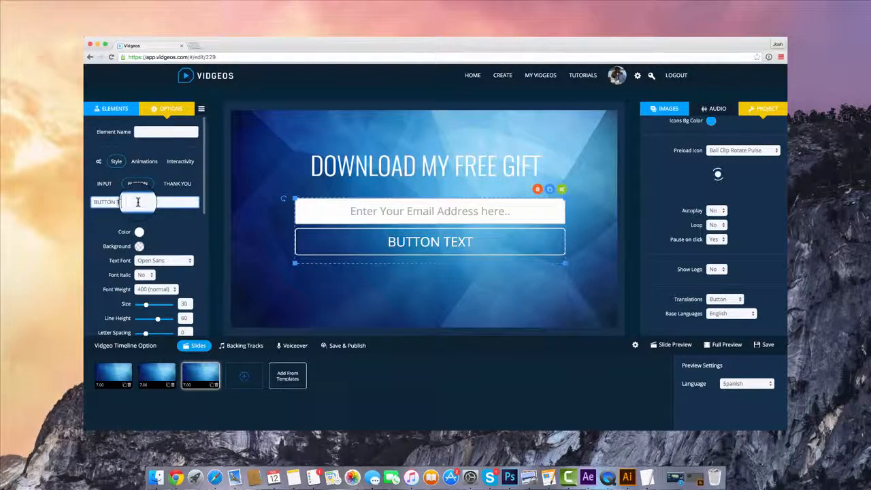
type("DO")
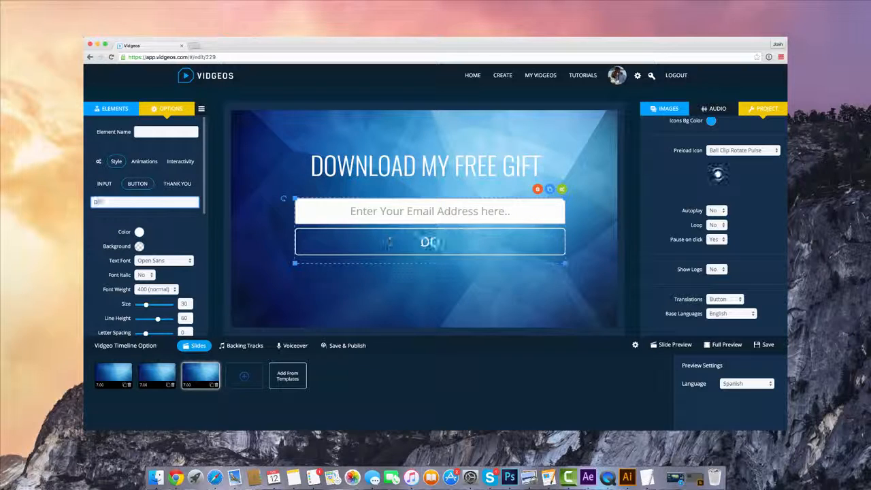
type("WNLOAD")
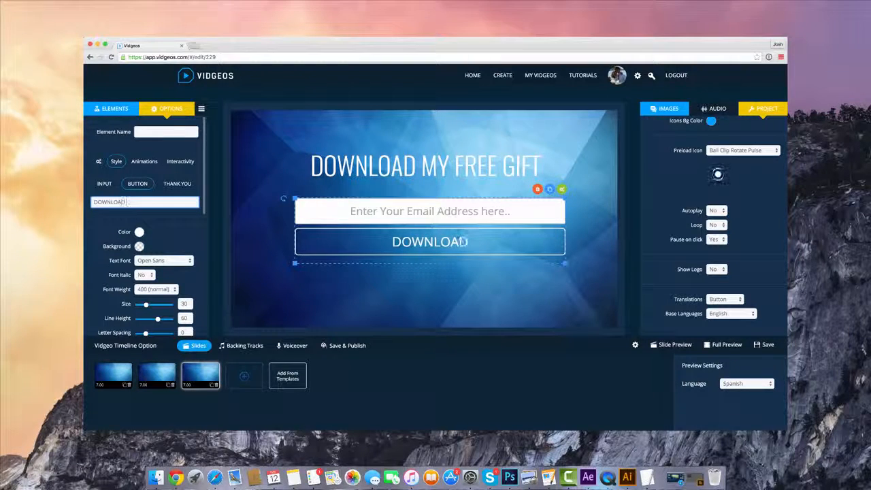
type(" FREE GIFT N")
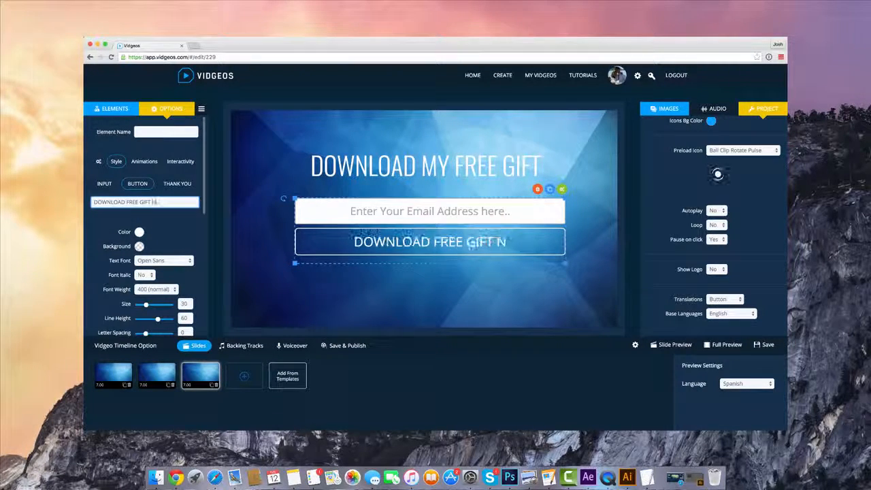
type("OW!")
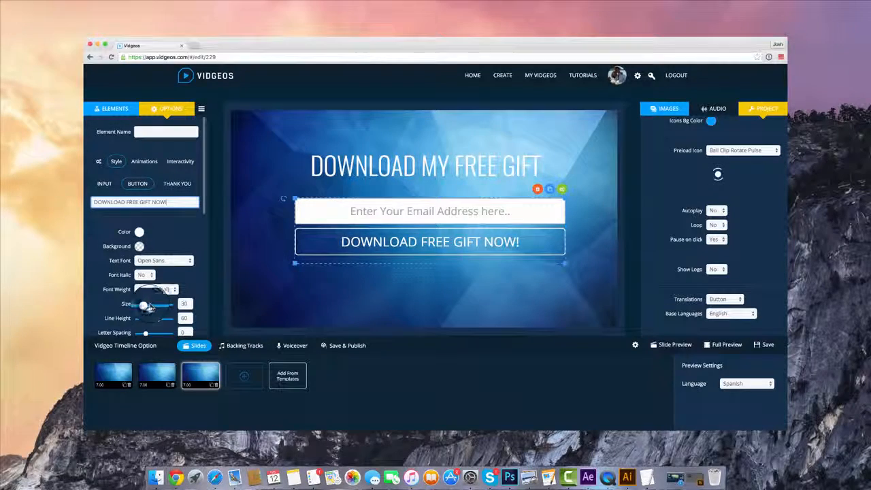
Set the button's text size to 26, try the Yanone Kaffeesatz font, and settle on Quicksand
left_click_drag(150, 307, 142, 305)
left_click(164, 261)
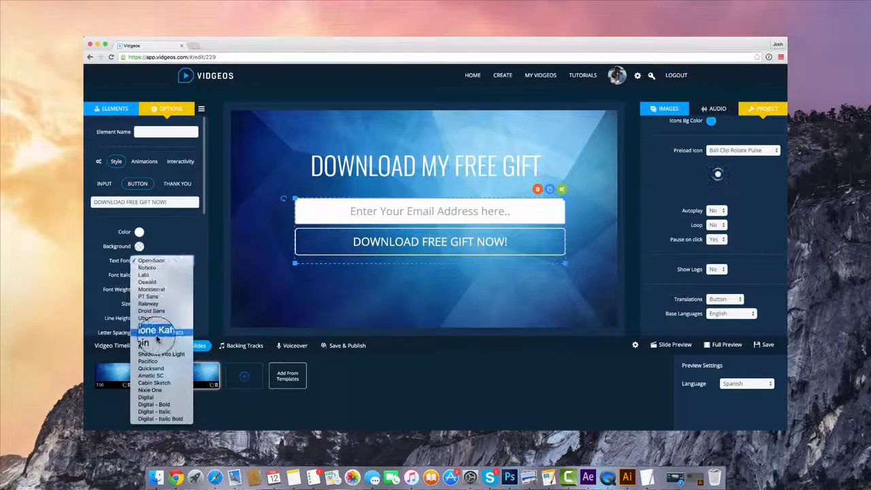
left_click(157, 332)
left_click(164, 261)
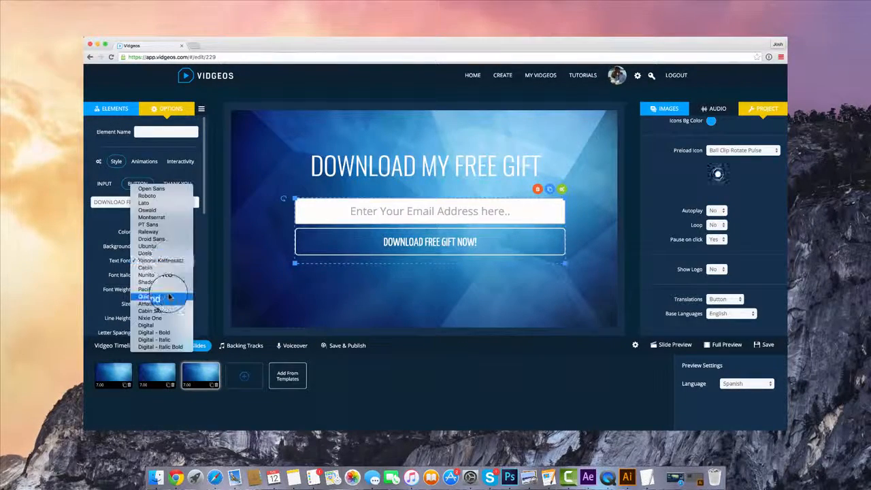
left_click(170, 297)
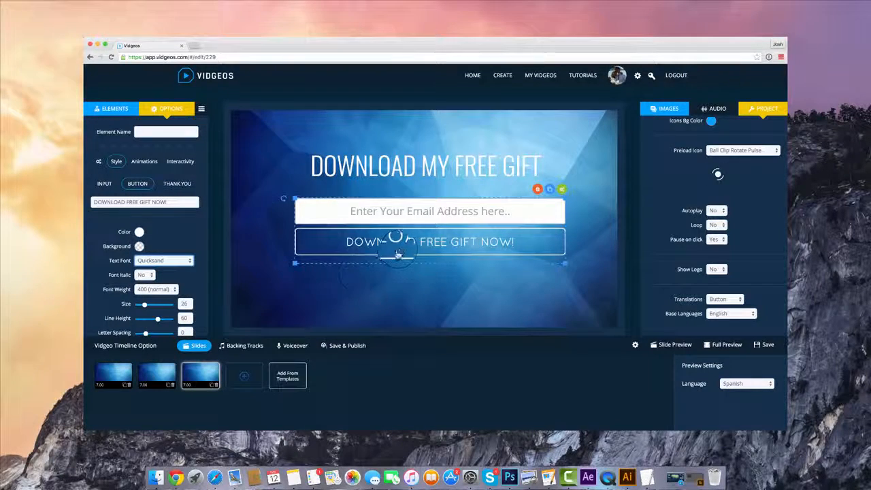
Change the text colour of the mail form's thank-you message to white
left_click(168, 190)
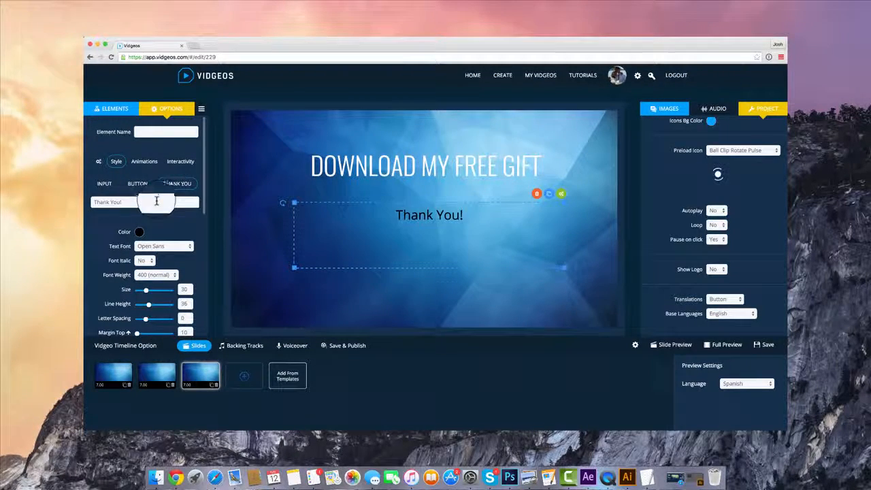
left_click(162, 205)
left_click(138, 234)
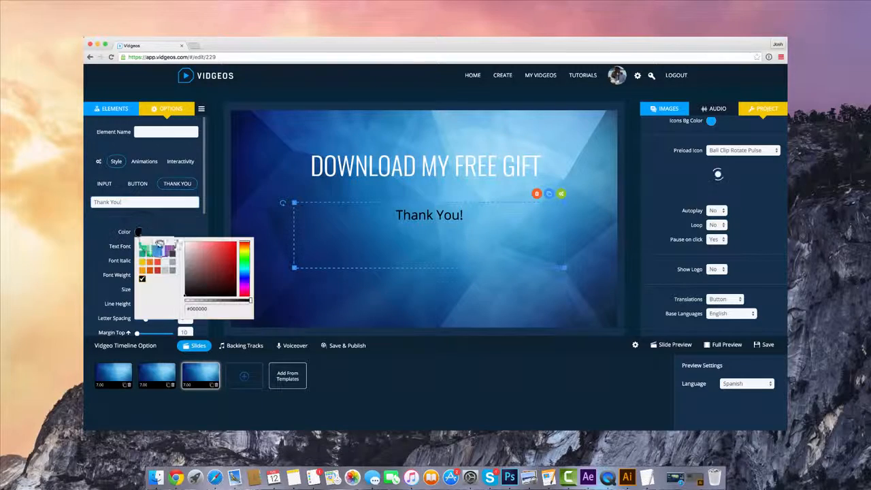
left_click_drag(200, 264, 169, 233)
left_click(168, 230)
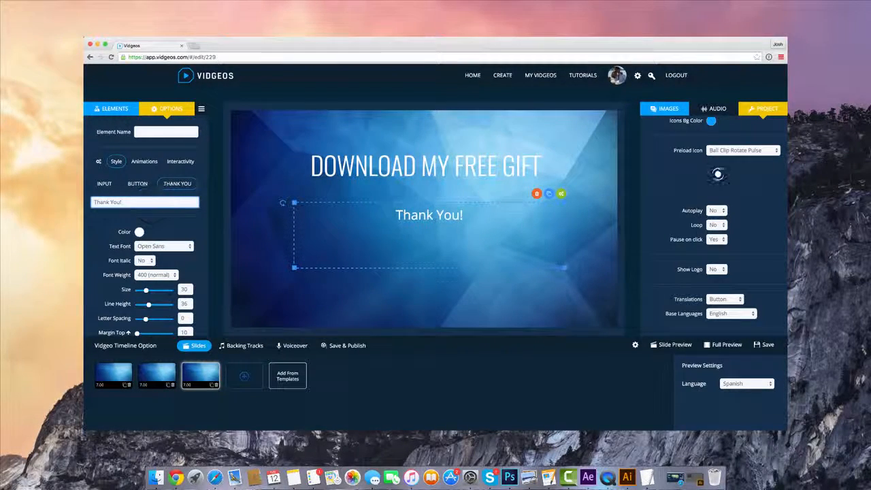
Extend the thank-you message to "Thank You! Your free gift will be delivered inside your email inbox"
type("Your free gift will b")
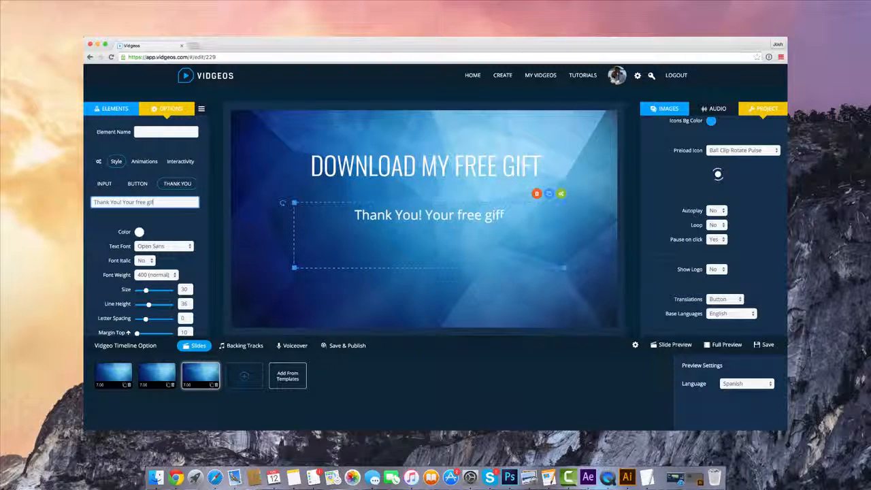
type("e d")
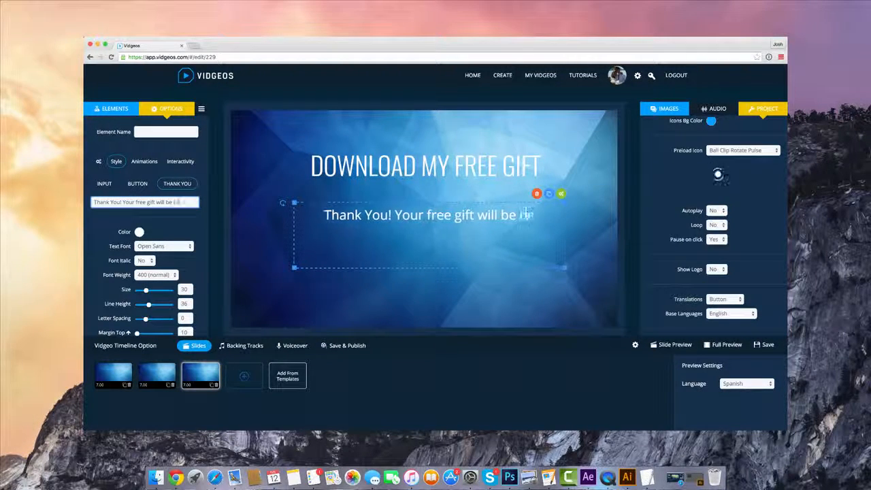
type("elivered inside your email in")
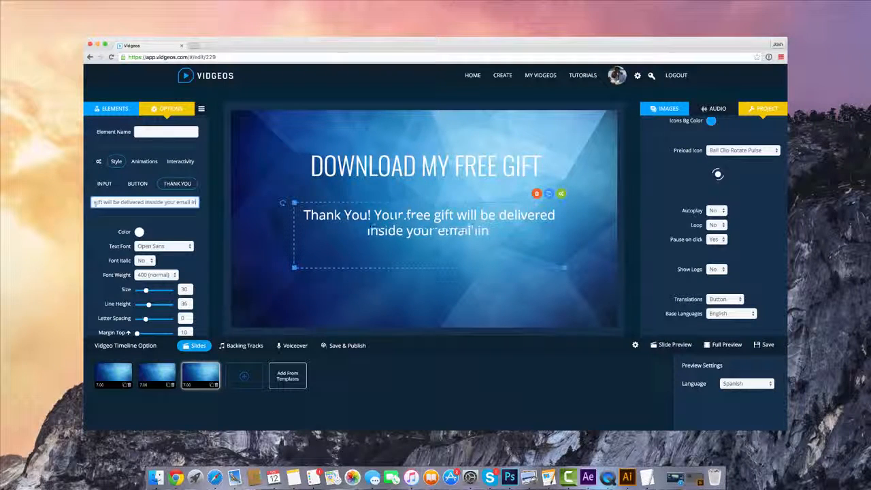
type("box")
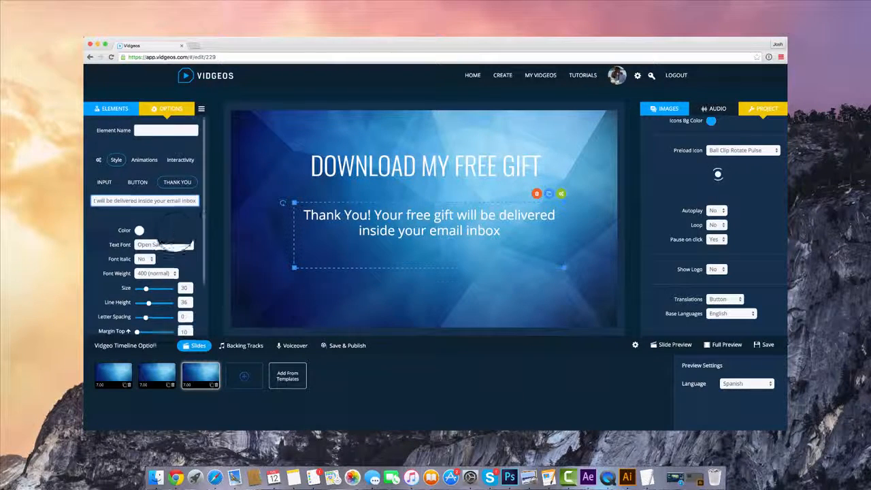
Review the mail form's general settings, including autoresponder, overlay and the actions when it appears and when someone joins
scroll(165, 187, "down", 2)
scroll(153, 178, "up", 2)
left_click(101, 161)
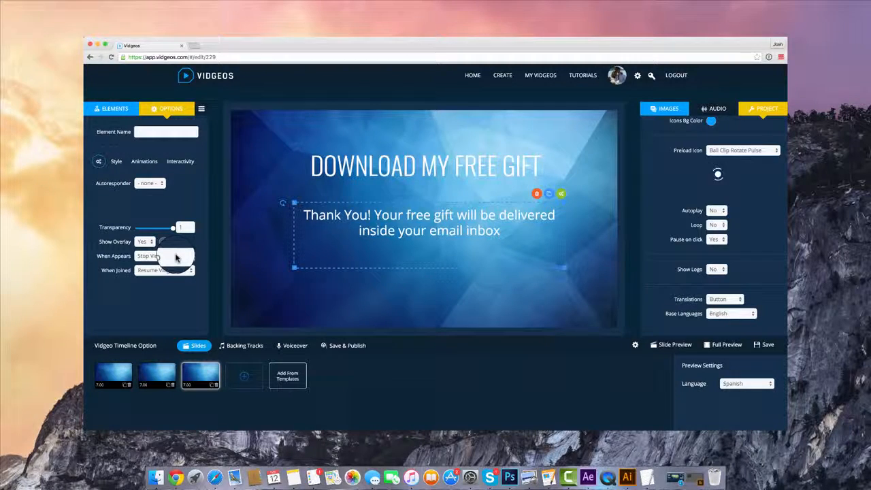
left_click(176, 257)
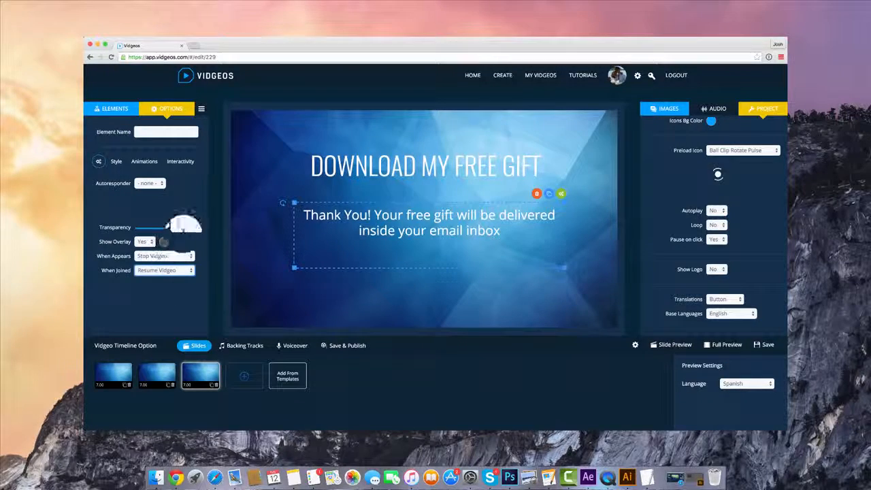
Nudge the thank-you message and the "DOWNLOAD MY FREE GIFT" heading slightly lower on the slide
left_click(112, 108)
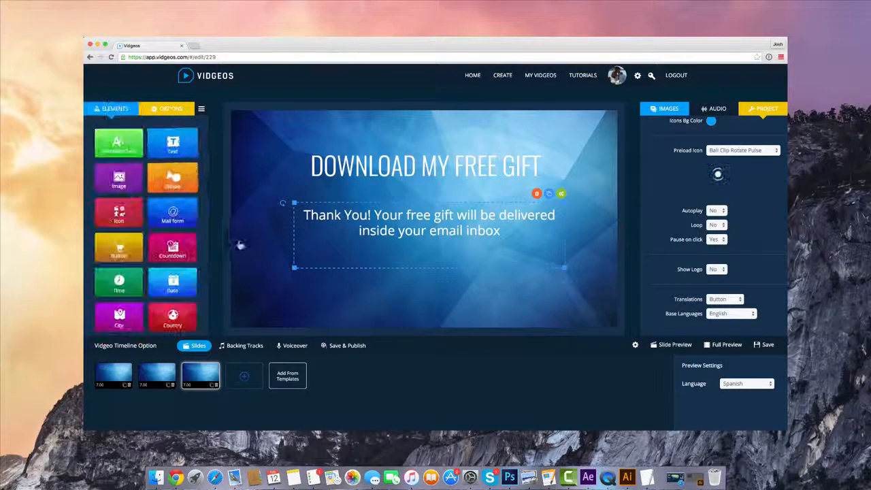
left_click(469, 217)
left_click(469, 162)
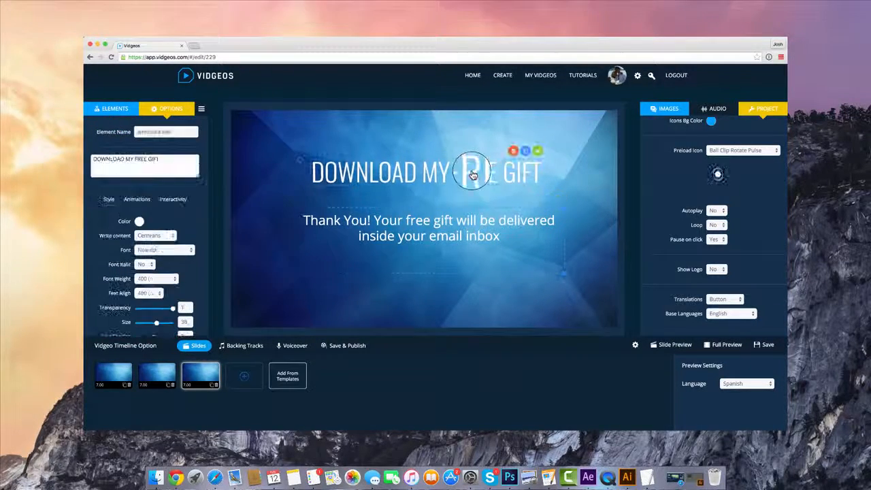
left_click(528, 242)
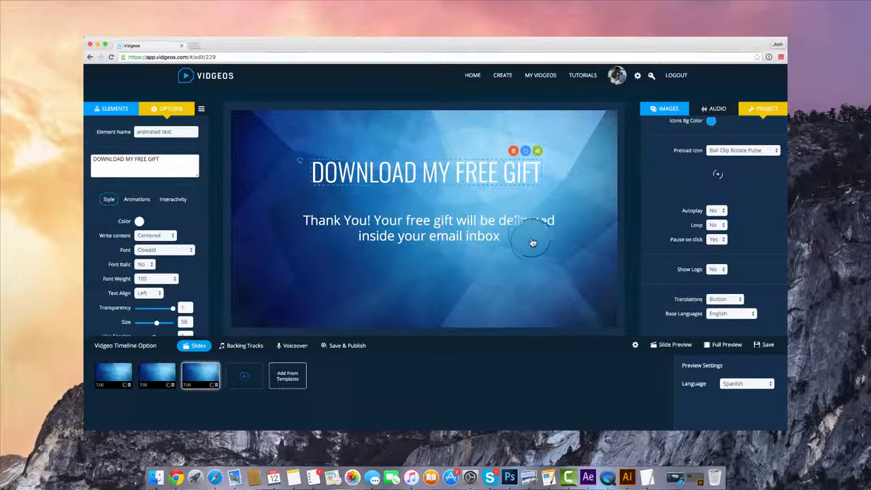
Duplicate the "DOWNLOAD MY FREE GIFT" slide and set the third slide's background to the starry blue-green image
left_click(212, 385)
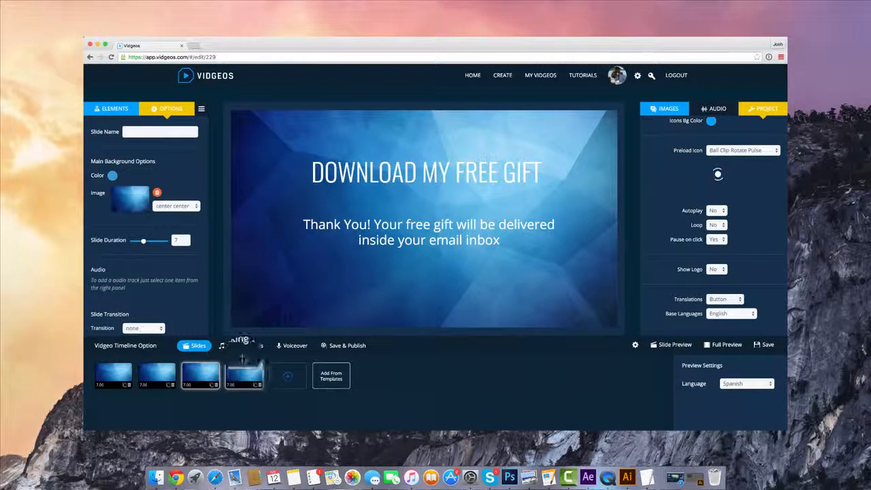
left_click(671, 111)
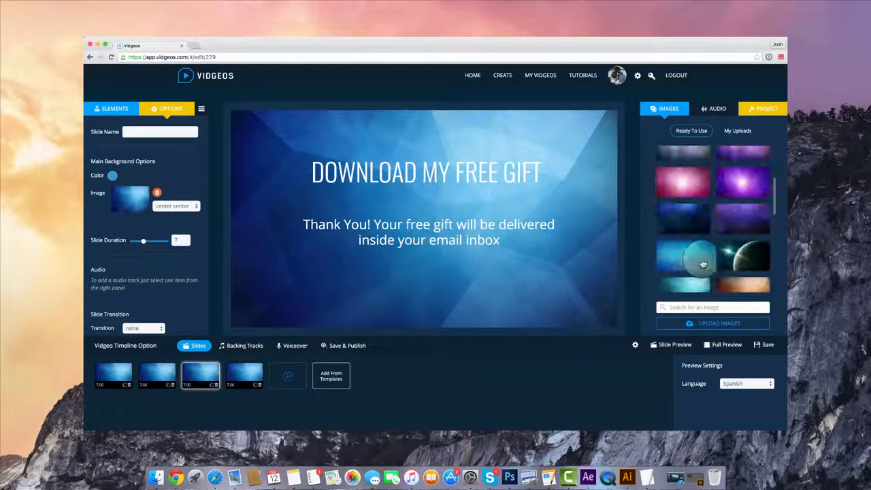
left_click(686, 254)
left_click(438, 215)
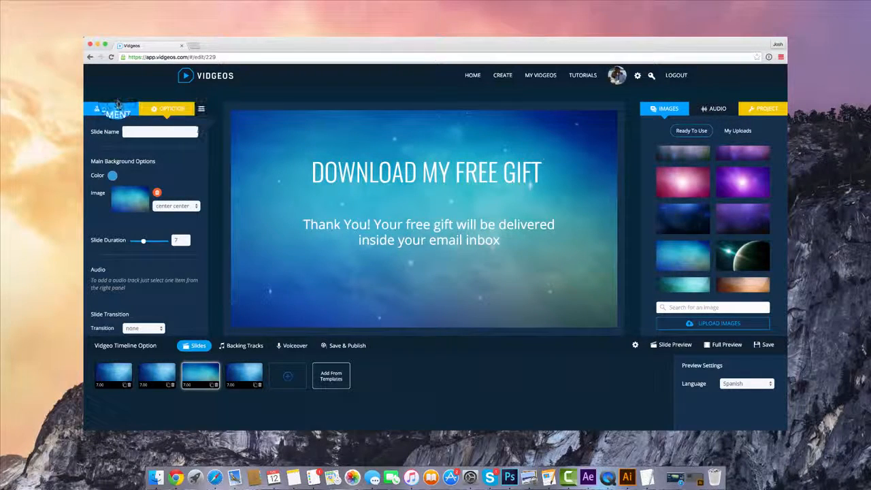
Replace the thank-you message with a countdown element placed below the slightly lowered "DOWNLOAD MY FREE GIFT" heading
left_click(538, 203)
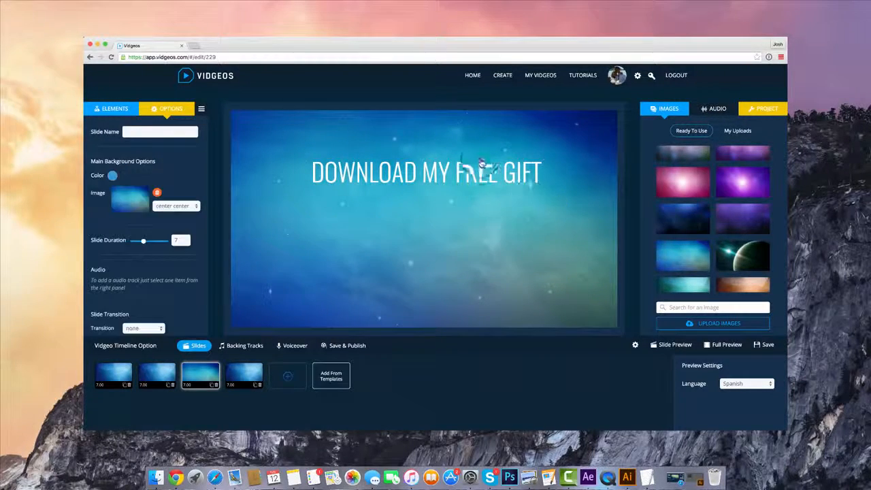
left_click_drag(467, 171, 476, 192)
left_click(116, 109)
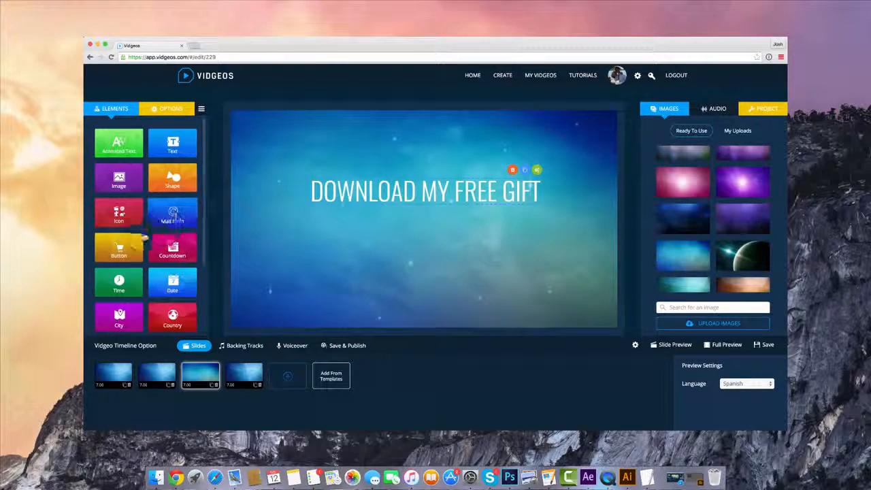
left_click(170, 249)
left_click_drag(399, 188, 408, 243)
Set the countdown's date to 16 February 2016 and its time zone to -5.0 (Eastern Time - US & Canada, Bogota, Lima)
left_click(100, 163)
left_click(163, 184)
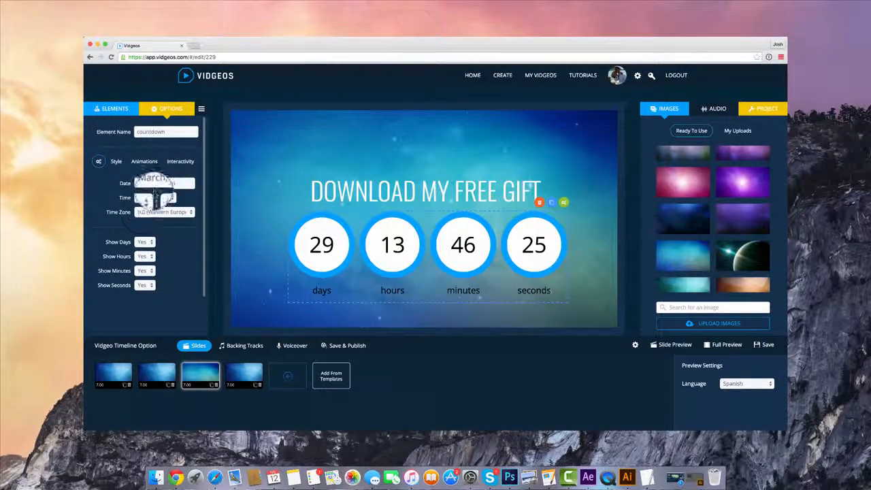
left_click(143, 196)
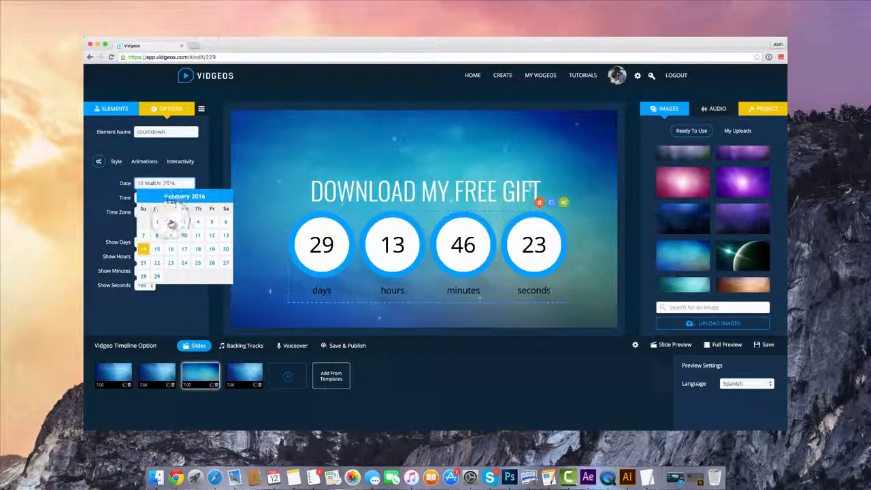
left_click(170, 250)
left_click(170, 212)
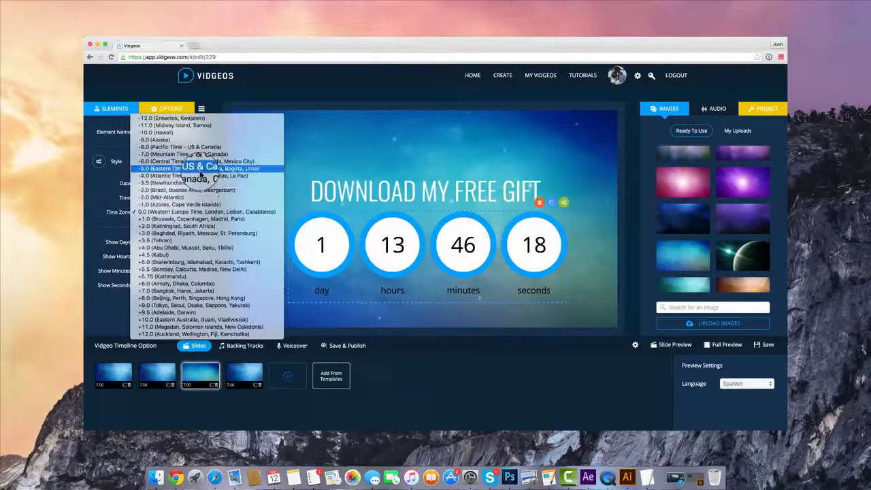
left_click(193, 170)
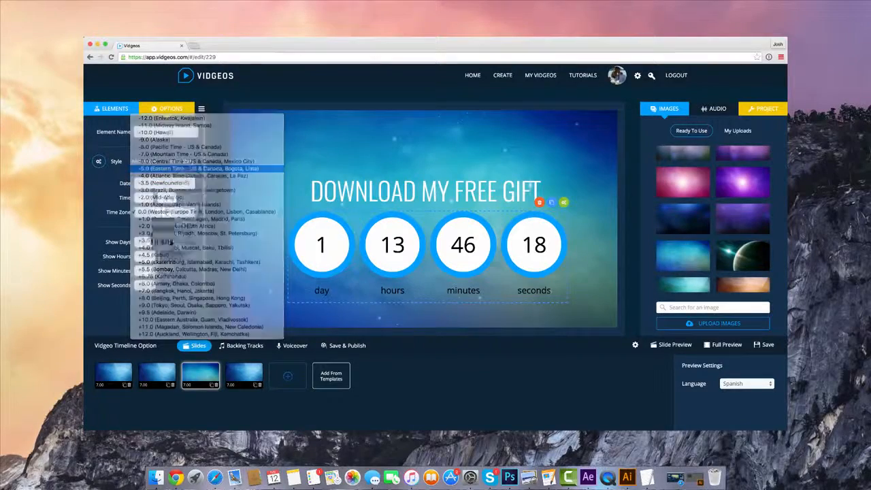
Set the width and height of the countdown numbers to 32 and re-centre the countdown under the heading
left_click(117, 163)
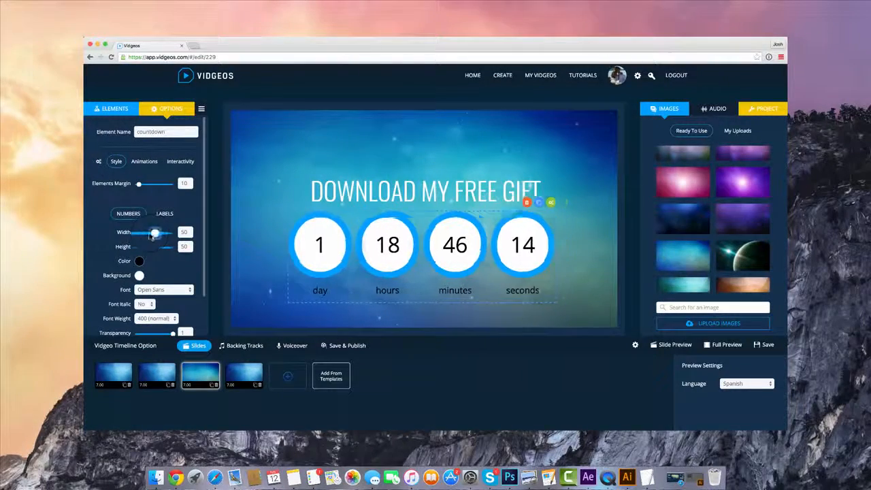
left_click_drag(154, 234, 147, 250)
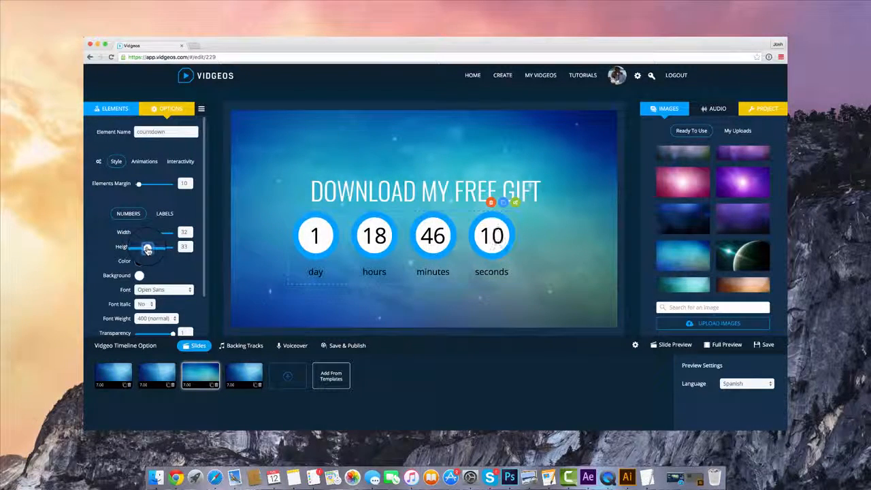
left_click_drag(366, 247, 392, 253)
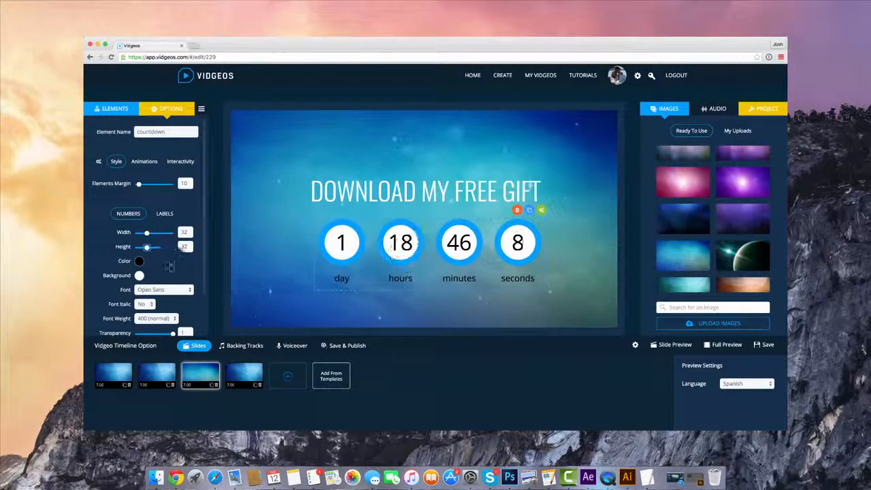
Restyle the countdown numbers with a border size of 4, a transparent background and white text
scroll(170, 252, "down", 5)
left_click_drag(144, 234, 138, 235)
scroll(145, 229, "up", 5)
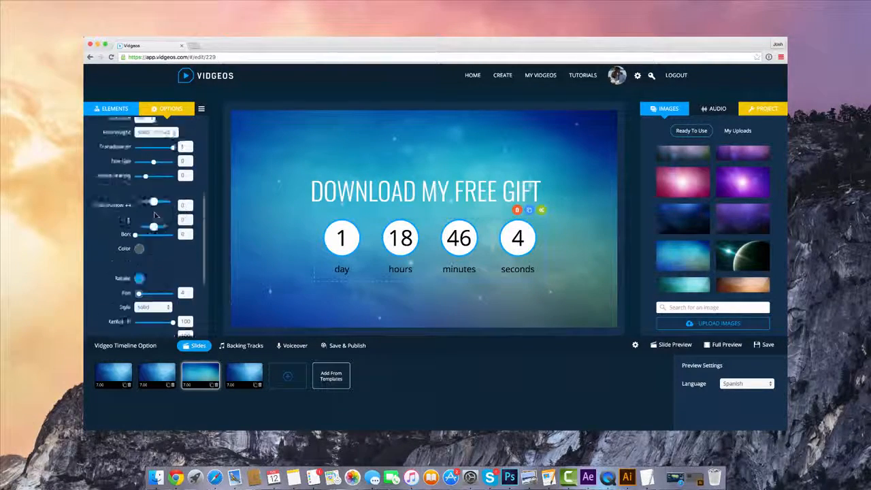
left_click(139, 255)
left_click_drag(239, 329, 186, 326)
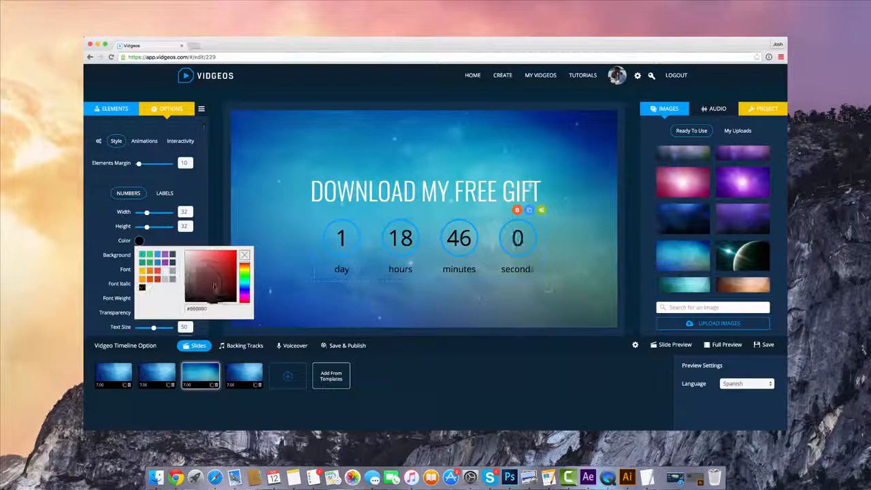
left_click(164, 248)
scroll(164, 247, "down", 1)
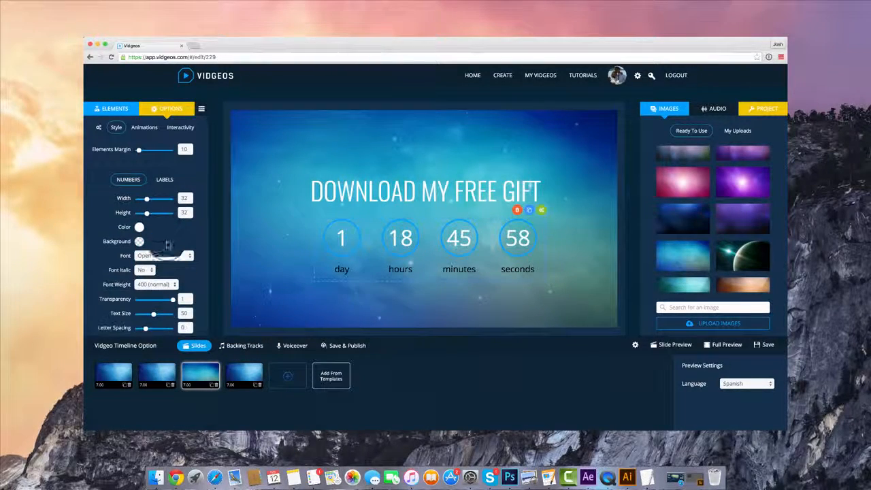
Set the countdown numbers' font to Oswald with a font weight of 100
left_click(166, 255)
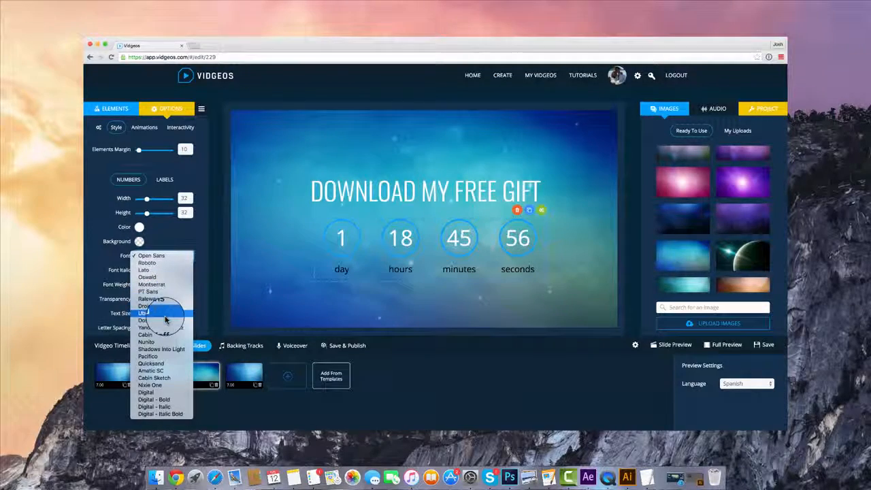
left_click(168, 252)
scroll(163, 250, "down", 2)
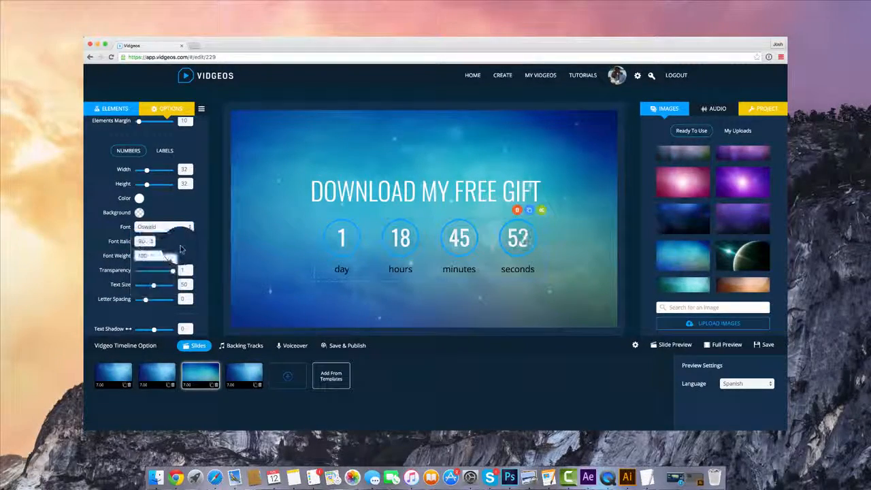
scroll(180, 250, "down", 4)
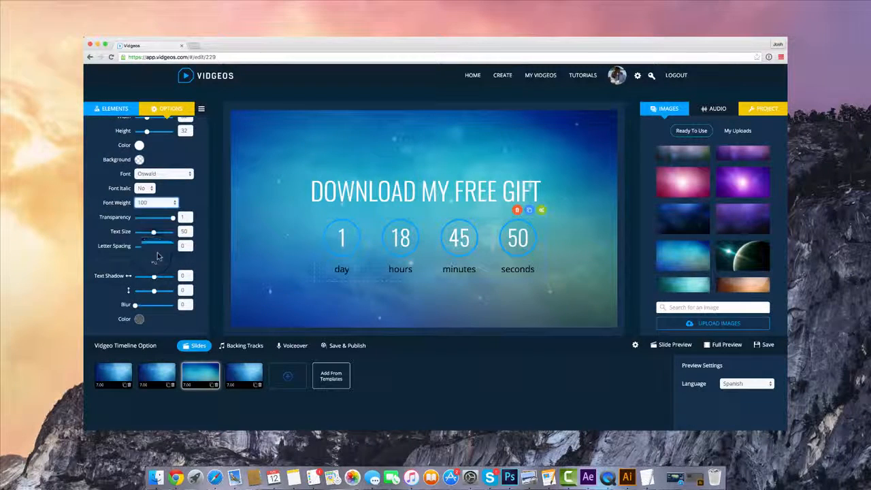
Change the text colour of the countdown labels to white
scroll(158, 256, "up", 8)
left_click(168, 215)
scroll(154, 242, "down", 8)
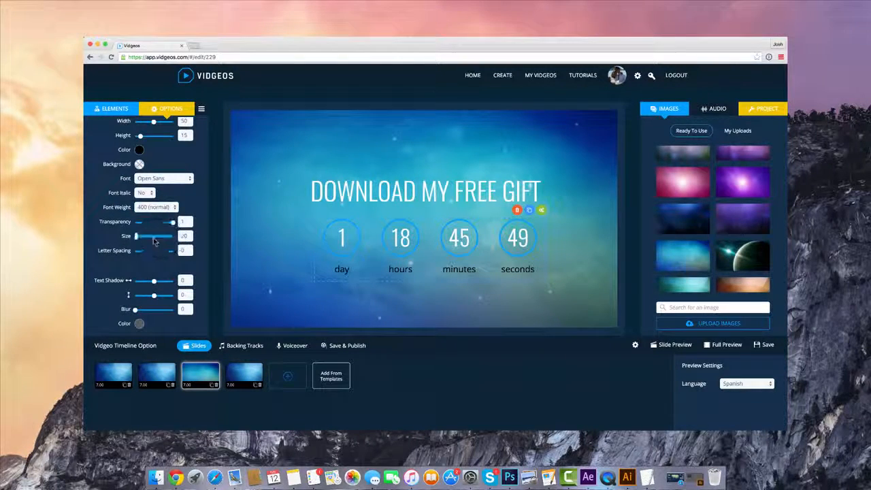
left_click(140, 149)
left_click_drag(197, 192, 160, 146)
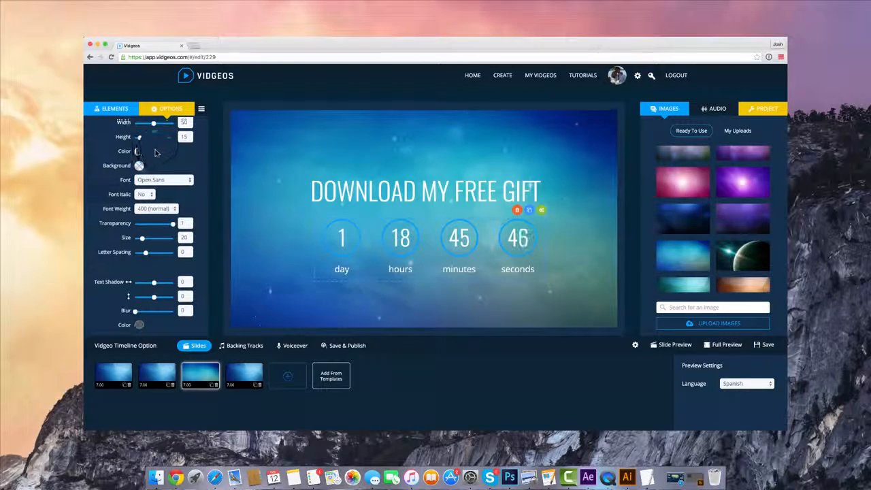
Set the countdown labels' height to 6 and width to 41, and re-centre the countdown below the heading
scroll(156, 152, "up", 4)
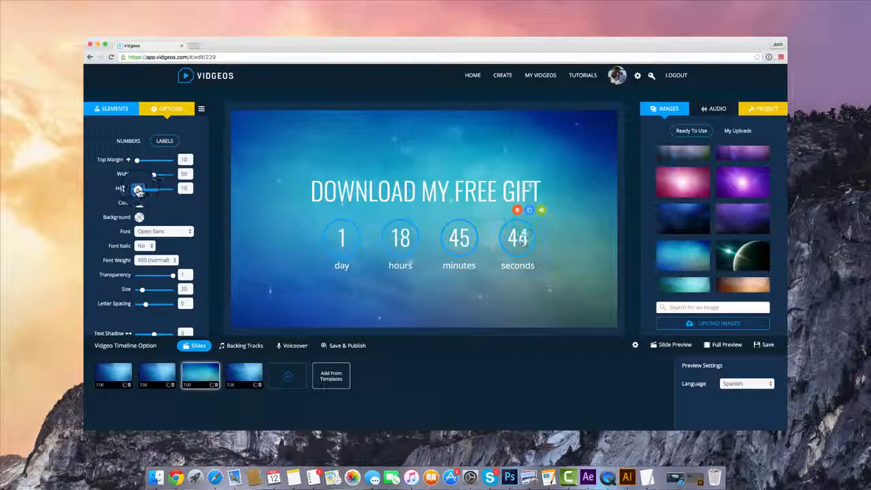
left_click_drag(138, 189, 137, 190)
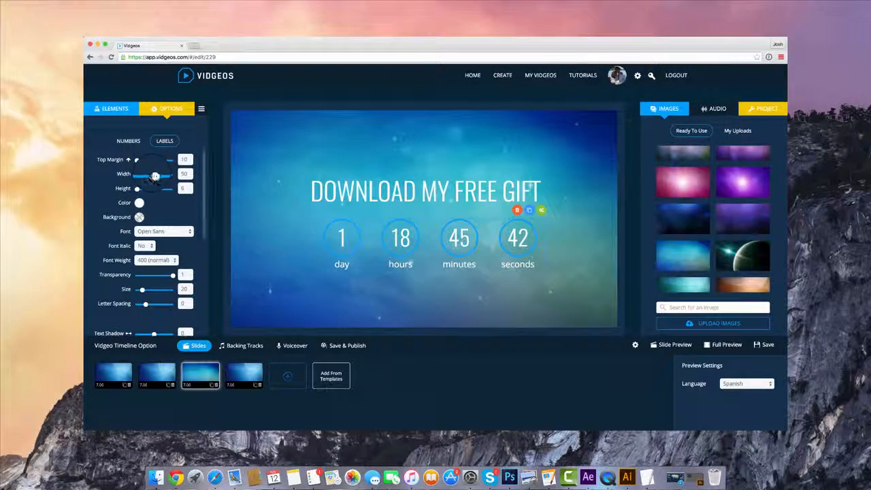
left_click_drag(152, 178, 152, 180)
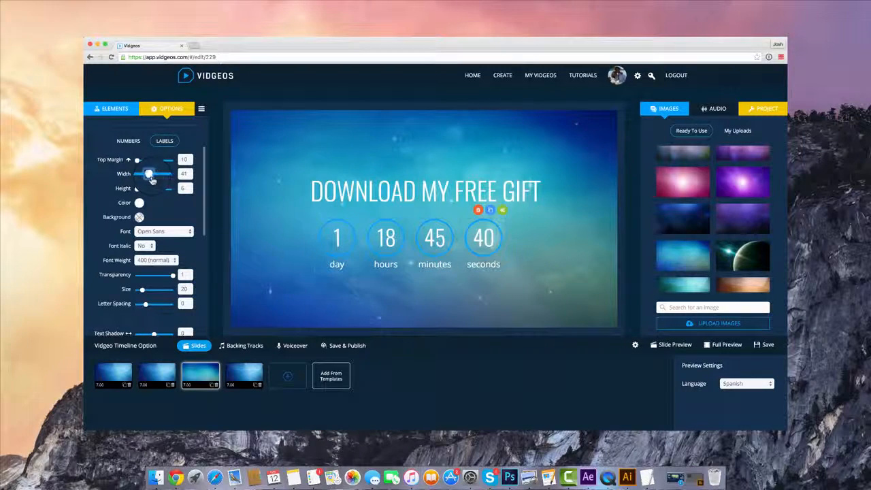
left_click_drag(445, 269, 461, 271)
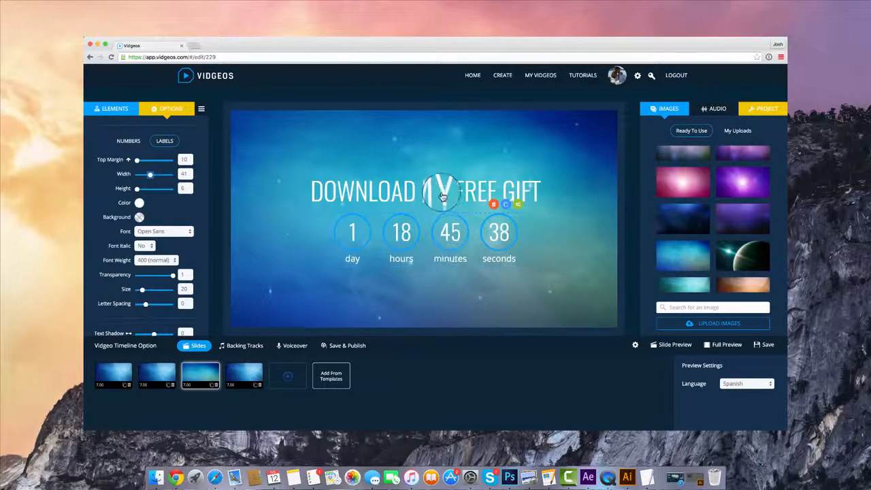
Change the heading to "OFFER ENDING IN JUST..." and move the heading and countdown slightly higher, centred on the slide
left_click(442, 192)
triple_click(169, 160)
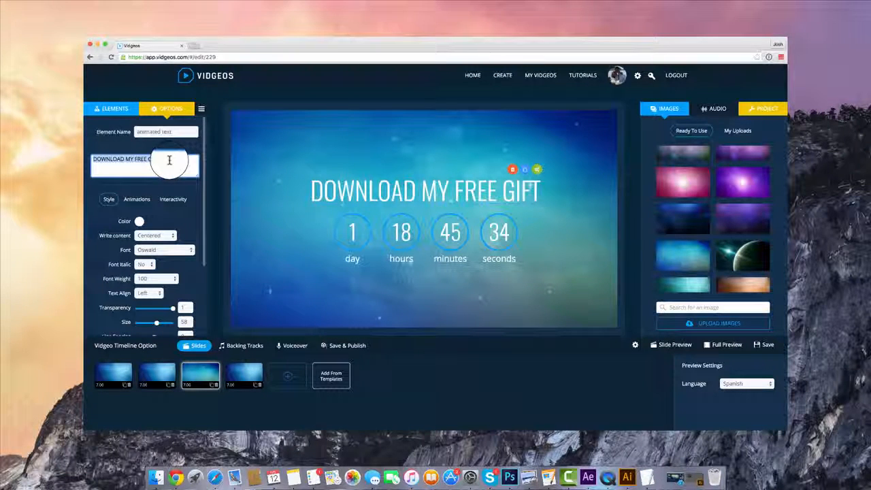
type("OFFER ENDIN")
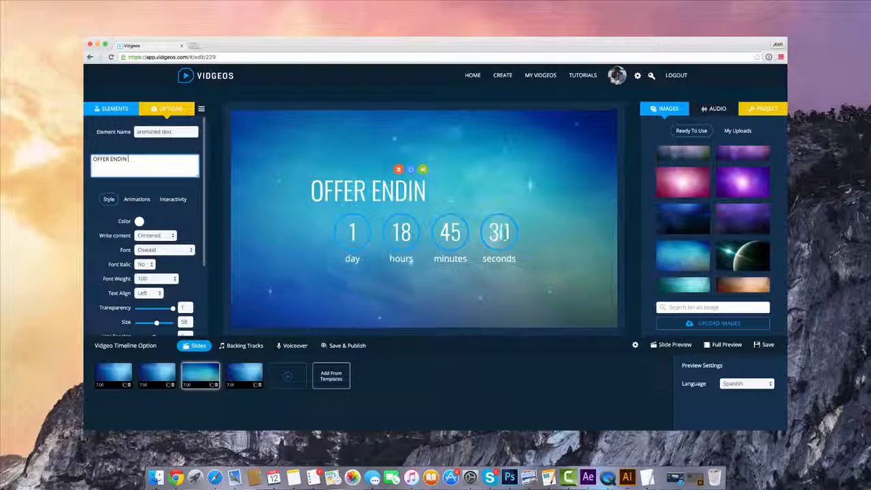
type("G IN JUST...")
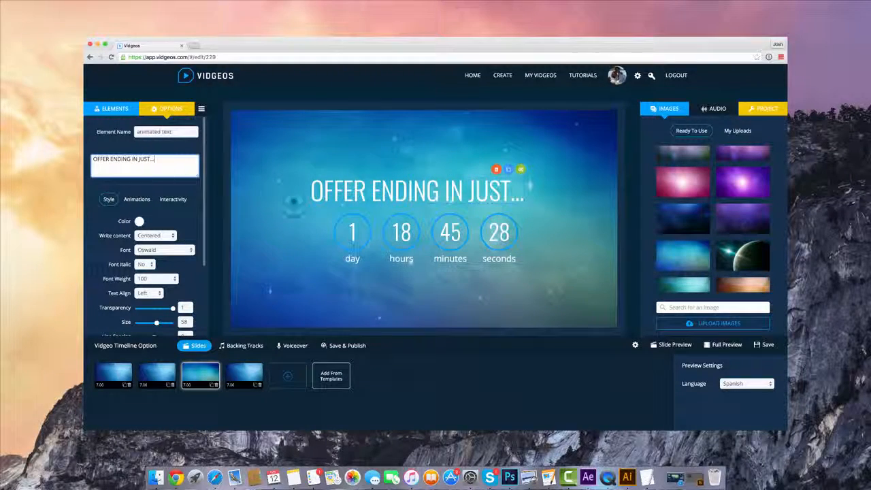
left_click(439, 257)
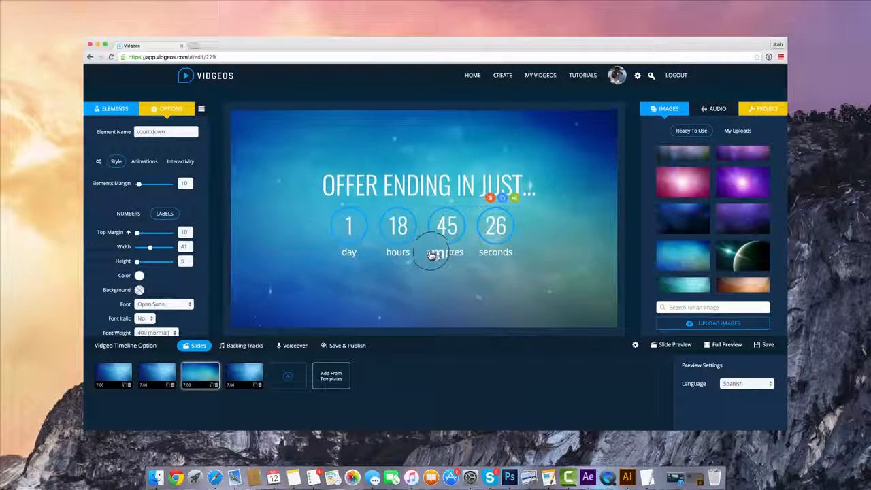
scroll(151, 241, "down", 10)
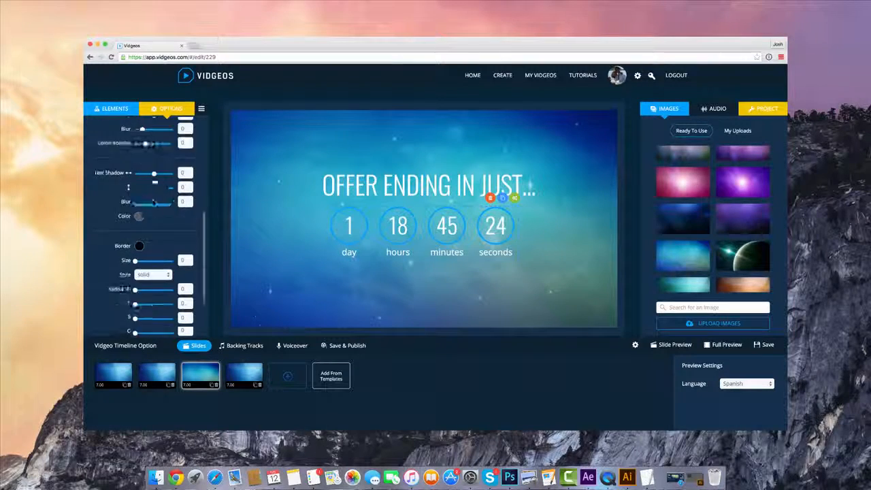
left_click(454, 184)
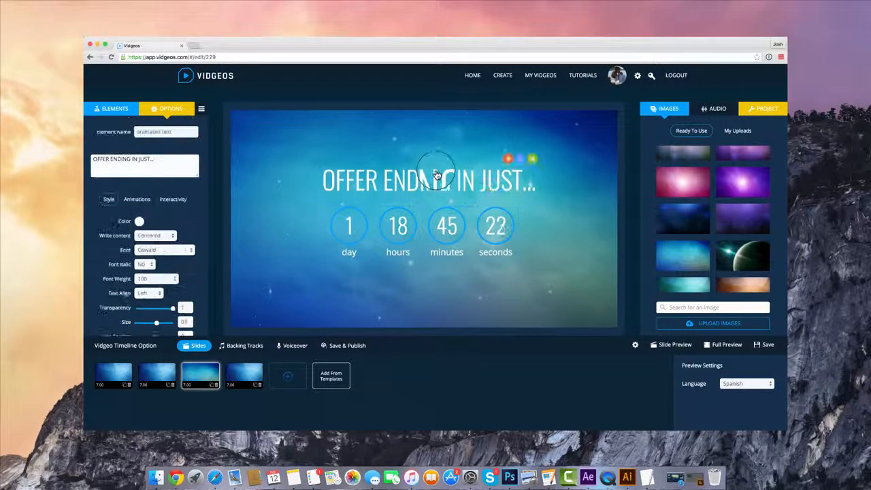
Review the heading's animation and interactivity options and the list of available slide elements
left_click(136, 200)
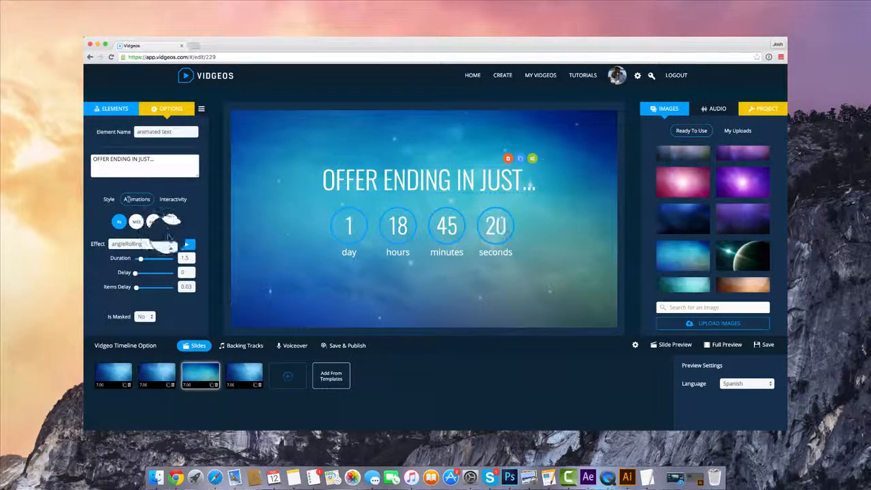
left_click(169, 202)
left_click(109, 199)
left_click(113, 109)
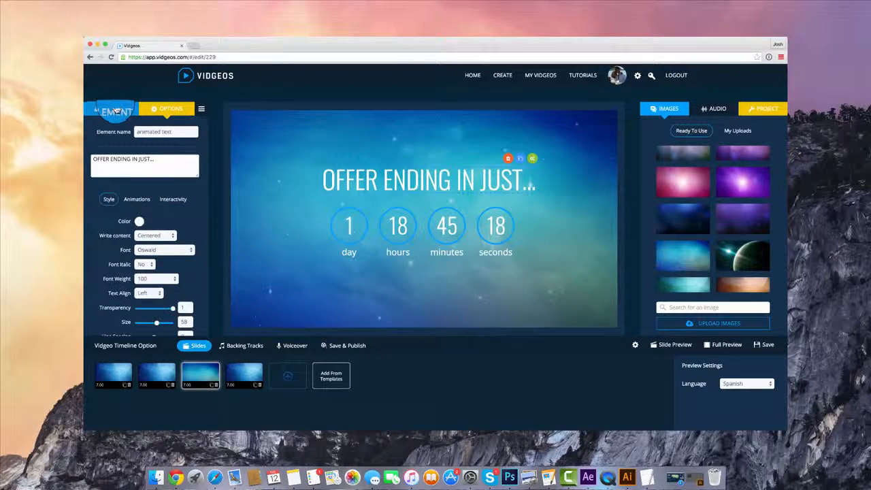
scroll(198, 321, "down", 1)
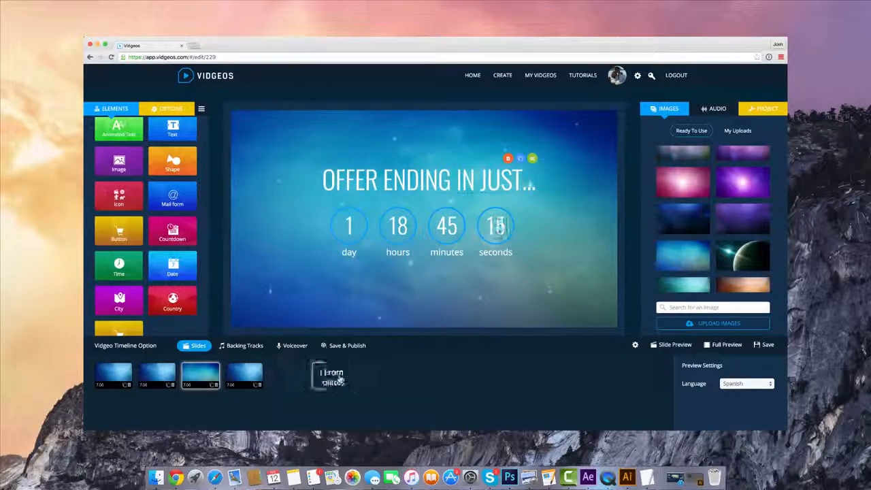
Open the ready-made slide templates and preview the "Time Slide"
left_click(331, 376)
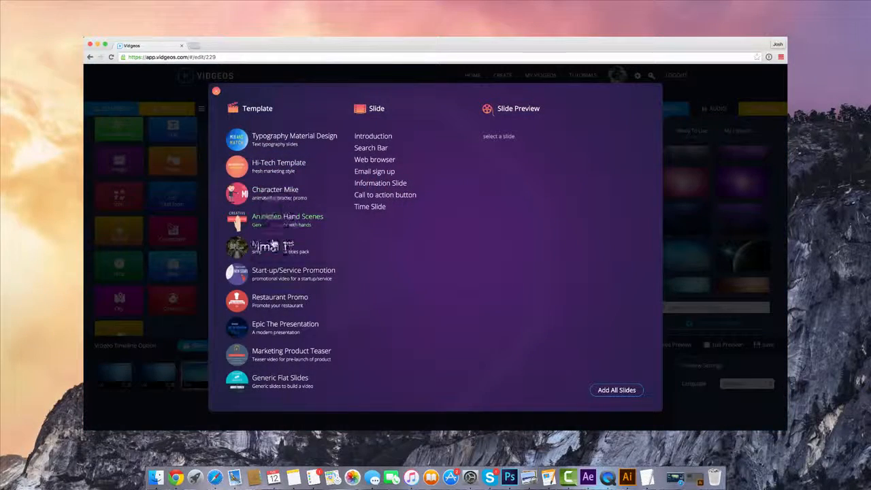
left_click(361, 206)
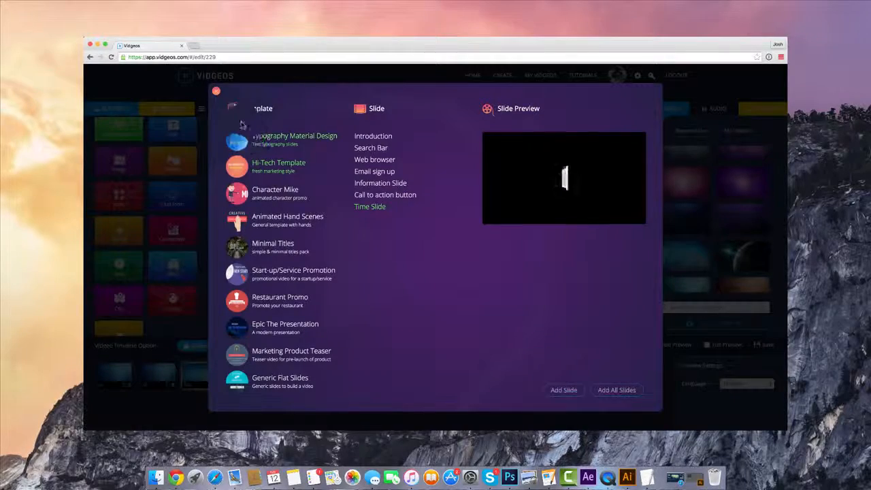
Close the slide templates, open the watch slide in the timeline and select its time element
left_click(216, 92)
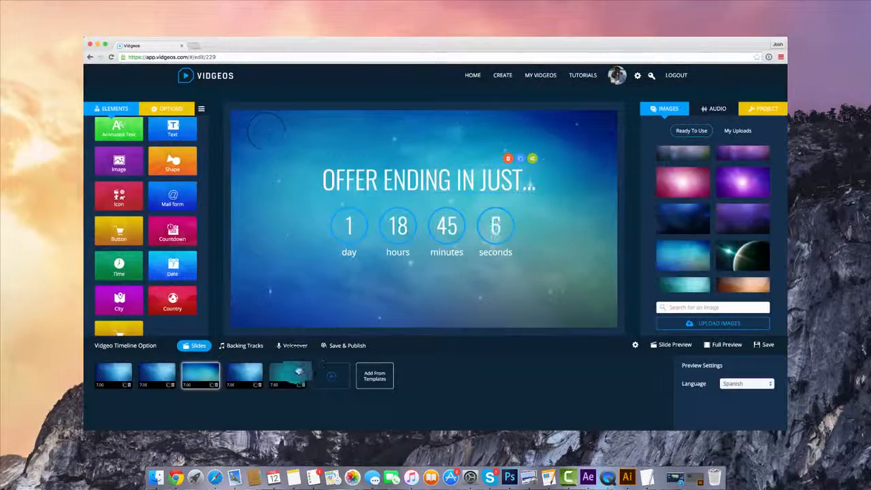
left_click(294, 371)
left_click(495, 223)
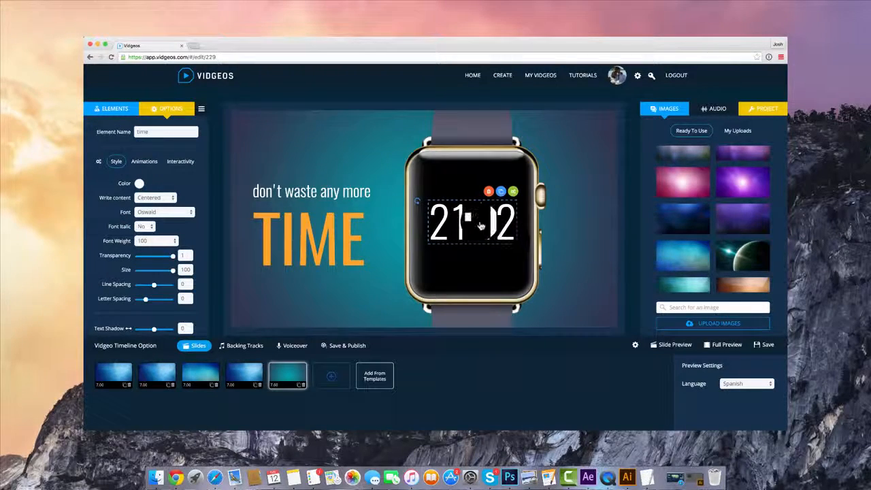
Set the preview language to the base language and preview the watch slide, closing the preview when done
left_click(688, 346)
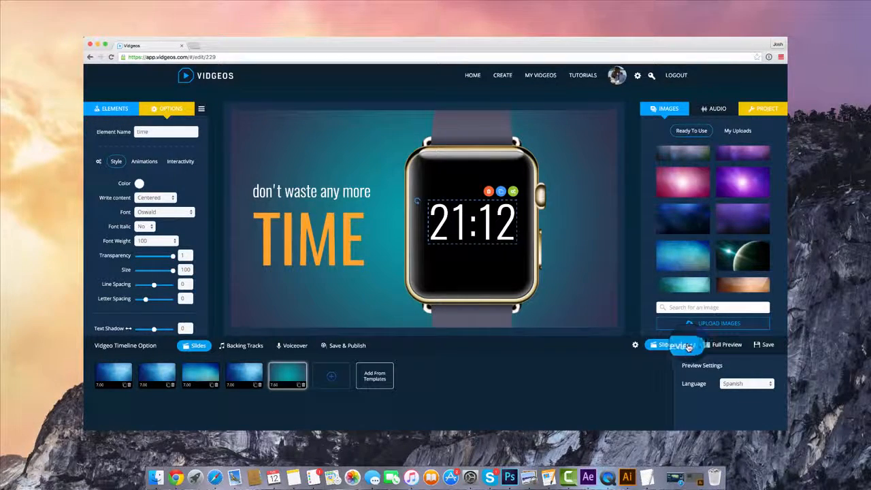
left_click(743, 383)
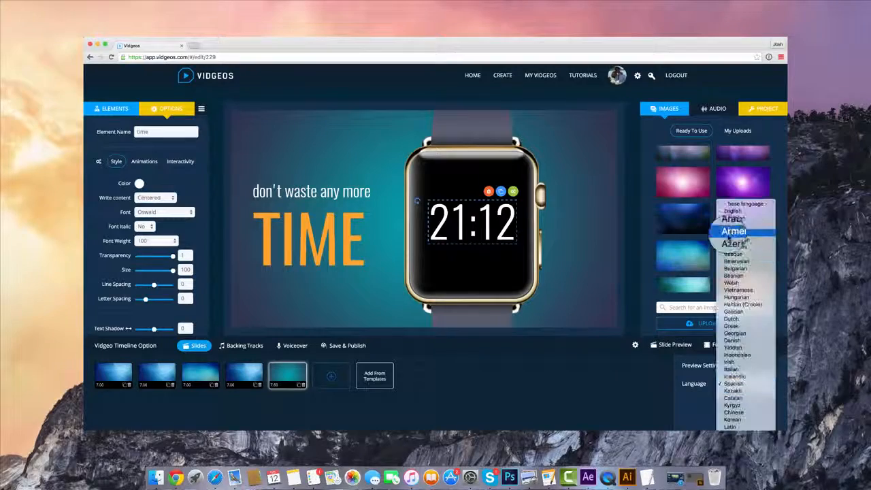
left_click(666, 348)
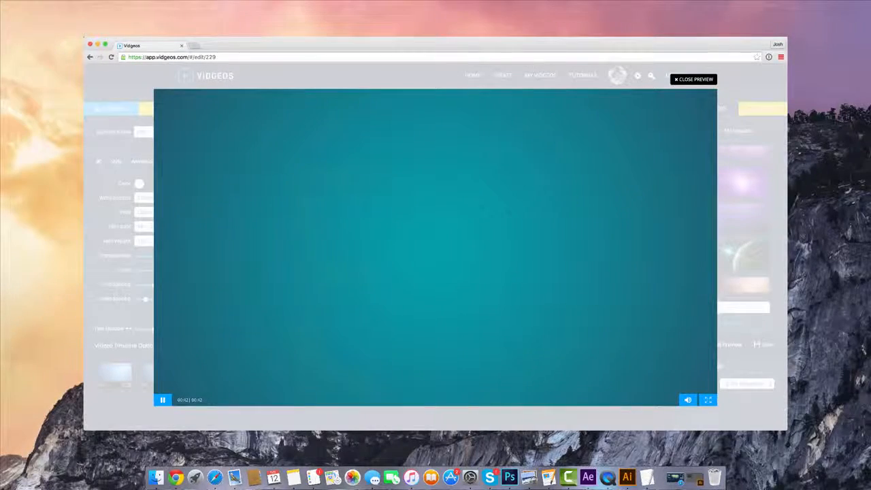
left_click(693, 80)
Try out a City element on the watch slide
left_click(114, 109)
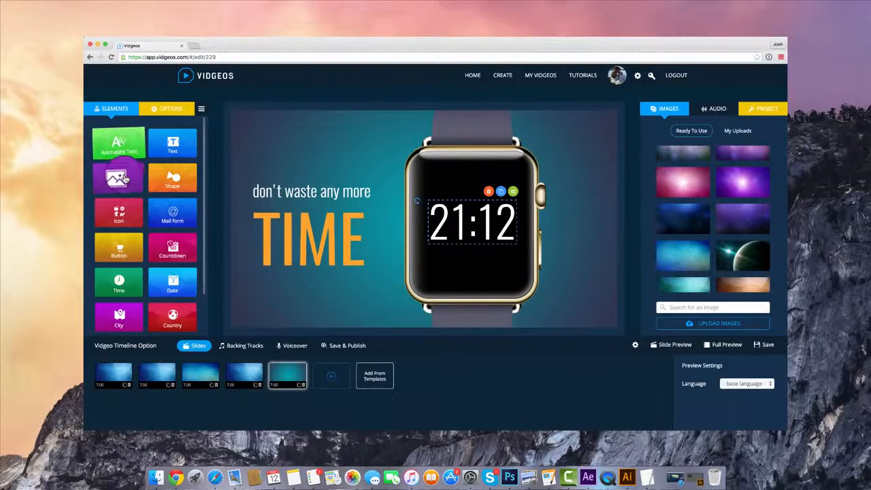
scroll(118, 291, "down", 3)
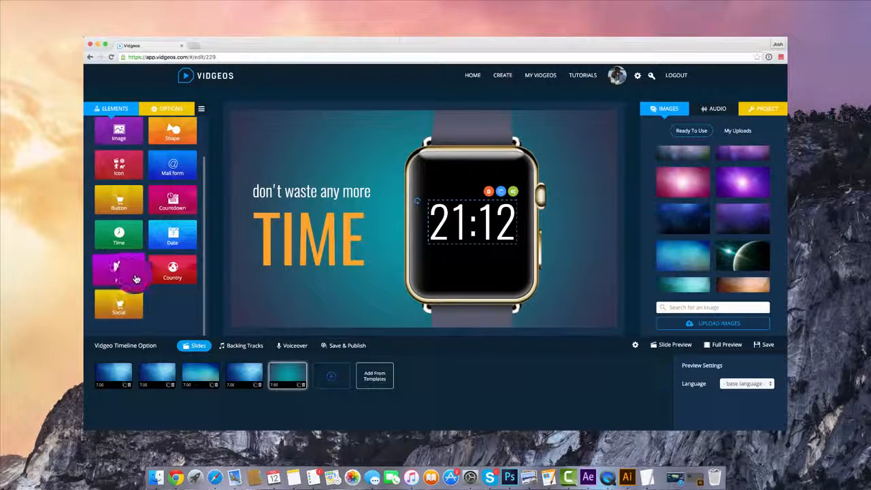
left_click(138, 275)
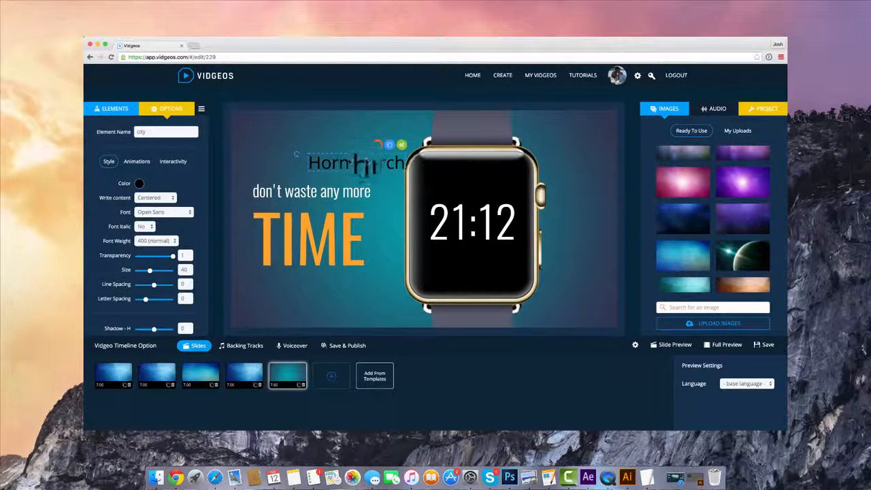
Add a Country element to the slide and move it onto the watch face above the time
left_click(120, 107)
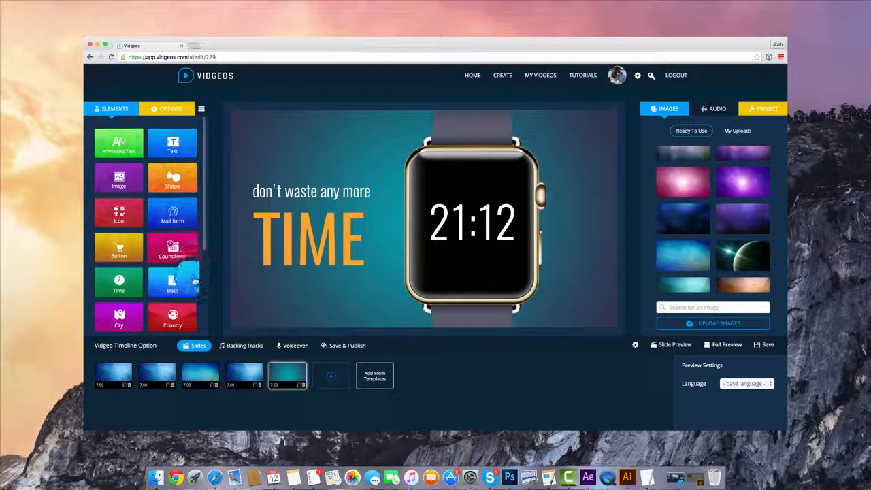
left_click(187, 323)
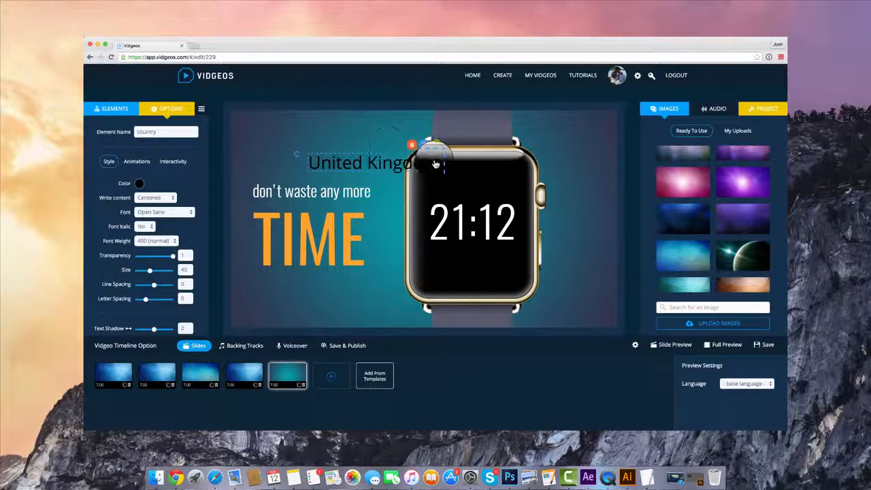
left_click_drag(399, 161, 464, 179)
Colour the country text white, set its size to 18 and centre it above the time
left_click(139, 183)
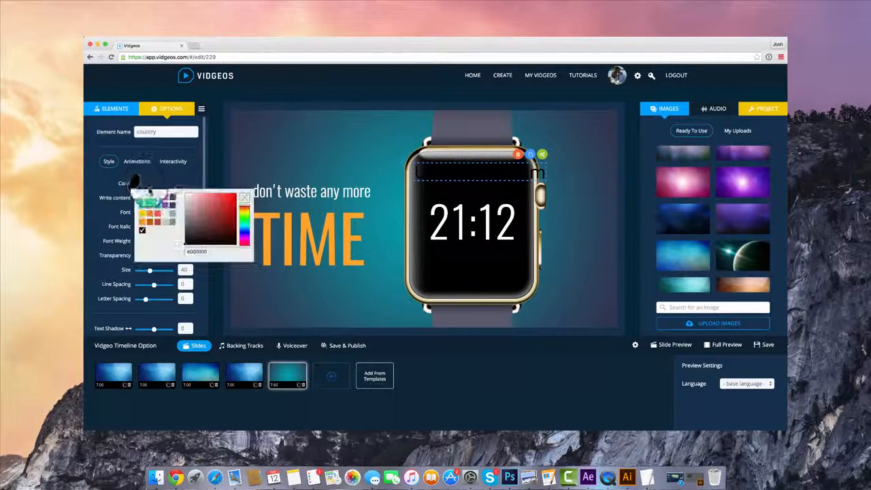
left_click(143, 194)
left_click(153, 182)
scroll(166, 200, "down", 2)
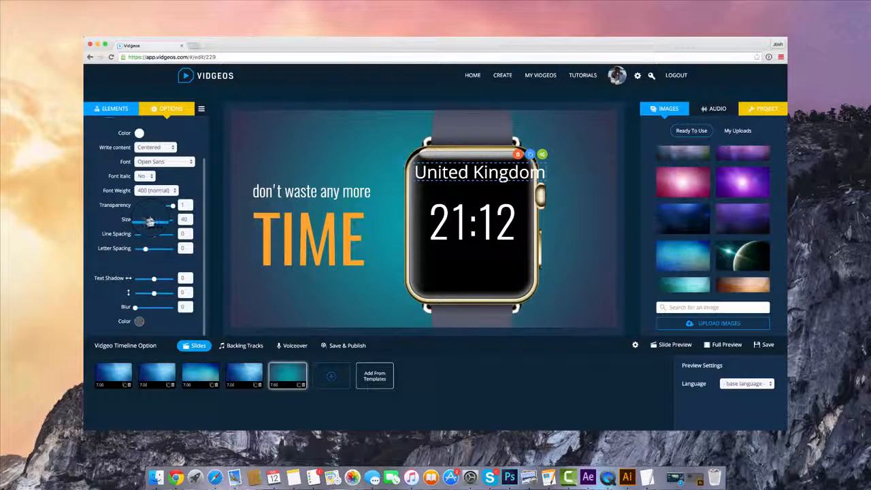
left_click_drag(148, 222, 140, 222)
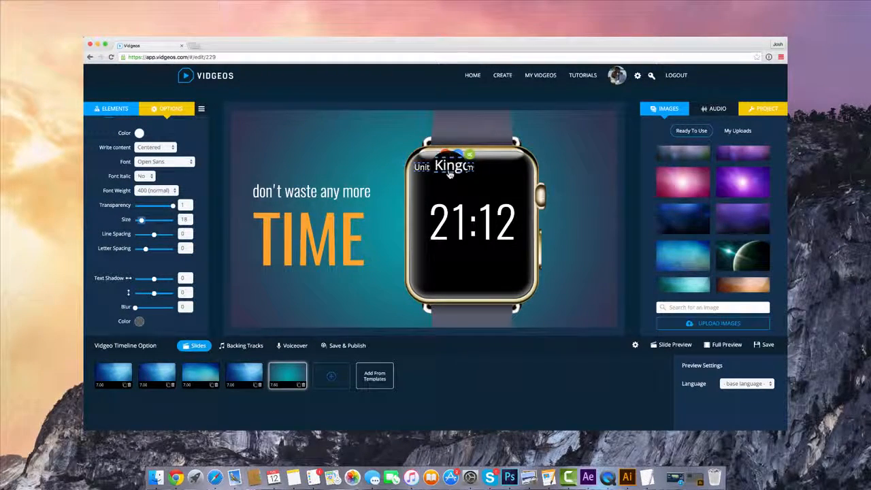
left_click_drag(451, 171, 471, 171)
Review the country text's available entrance effects and the Watch group's entrance and exit animations
scroll(151, 171, "up", 2)
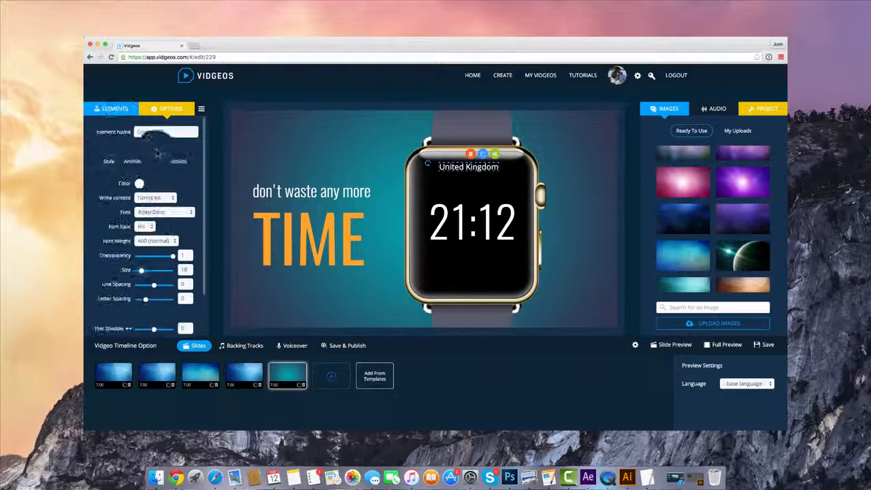
left_click(136, 162)
left_click(146, 206)
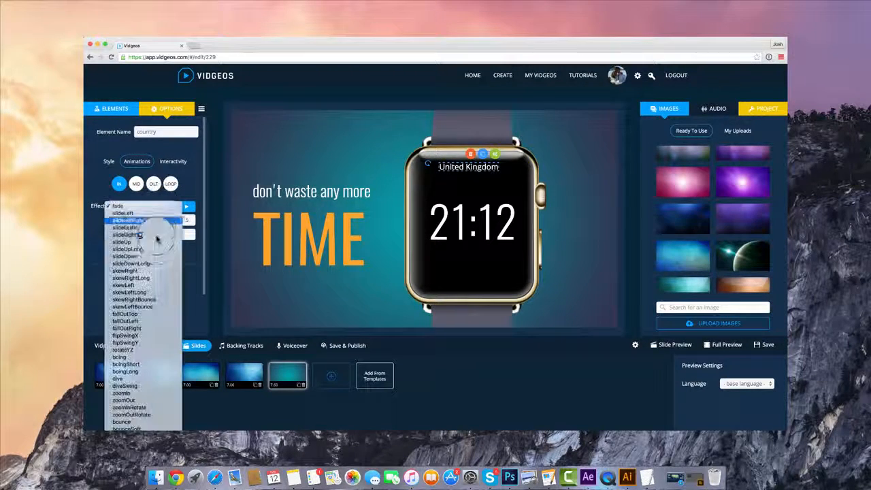
left_click(435, 272)
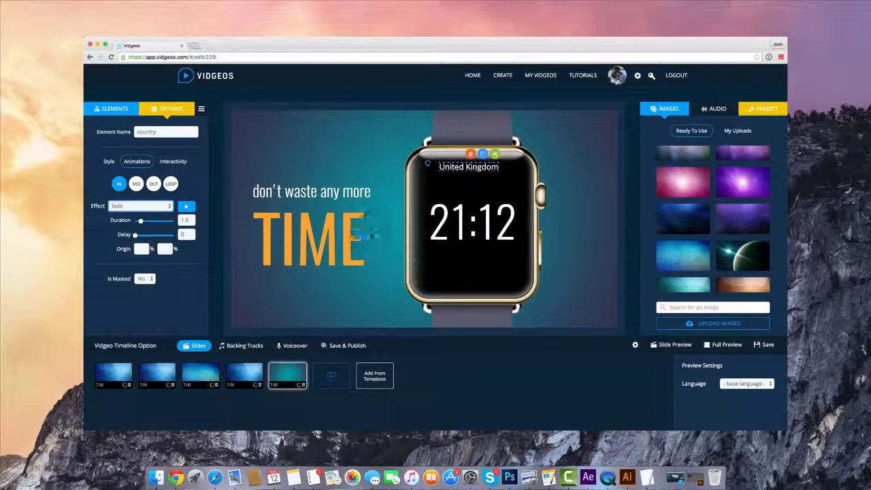
left_click(201, 108)
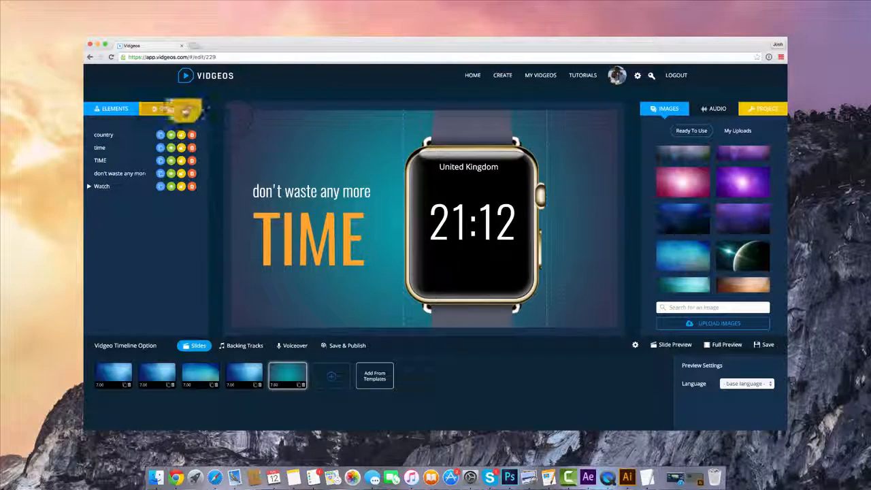
left_click(170, 109)
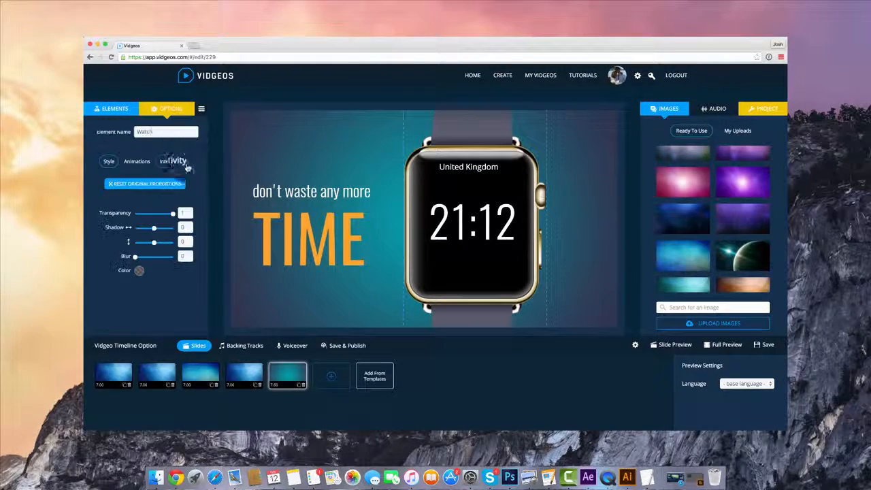
left_click(137, 161)
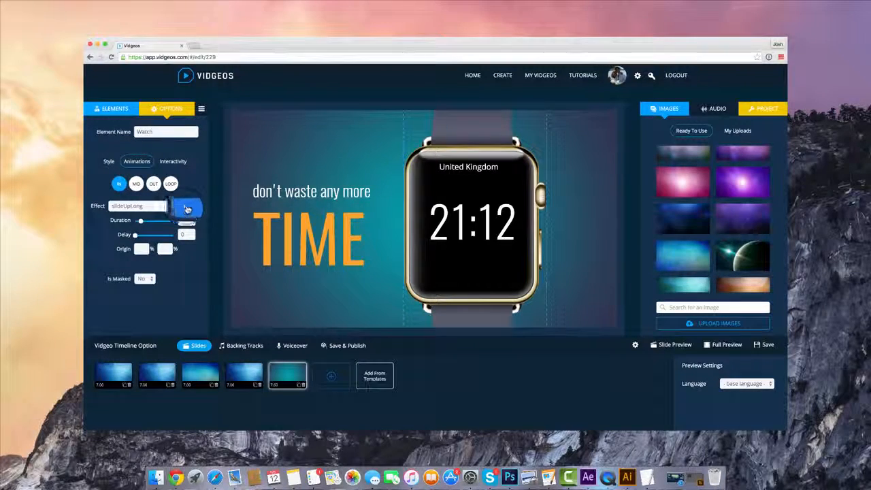
left_click(153, 184)
Set the country text's entrance effect to slideUpLong
left_click(474, 223)
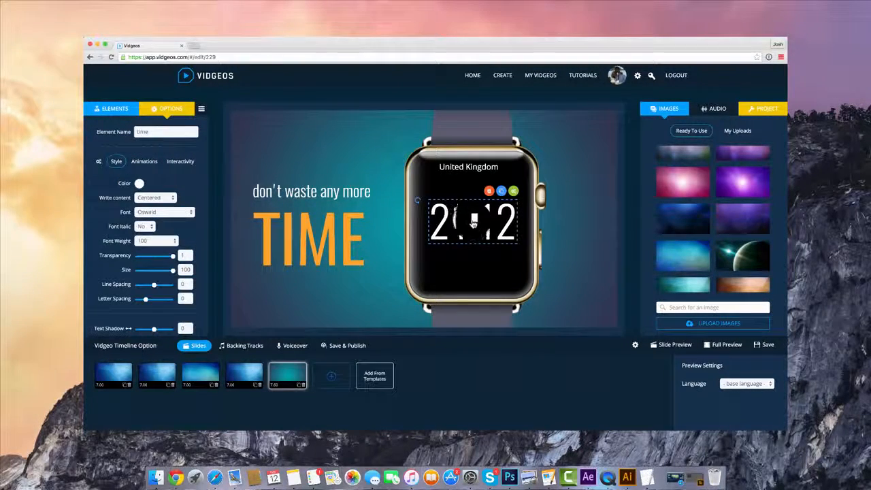
left_click(447, 165)
left_click(156, 113)
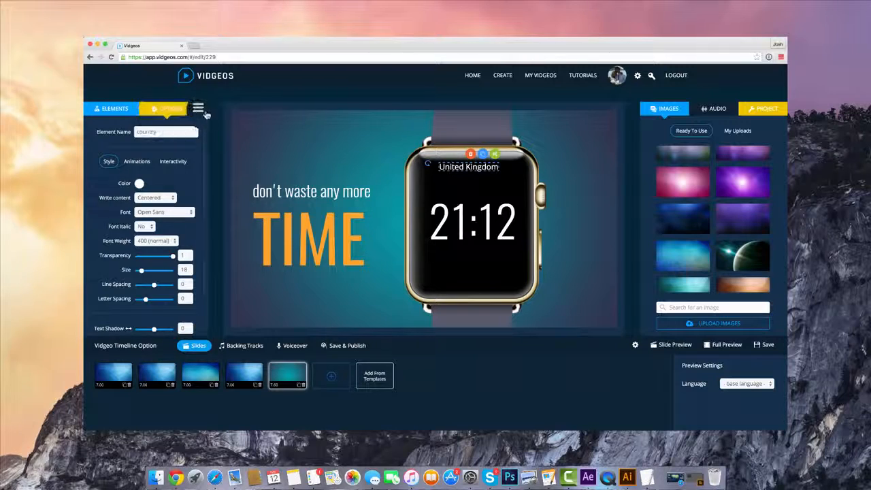
left_click(166, 135)
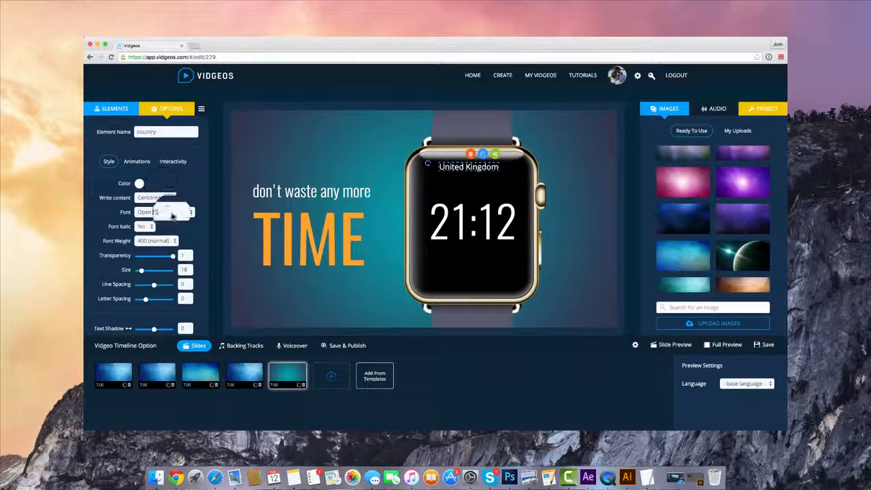
left_click(136, 162)
left_click(163, 205)
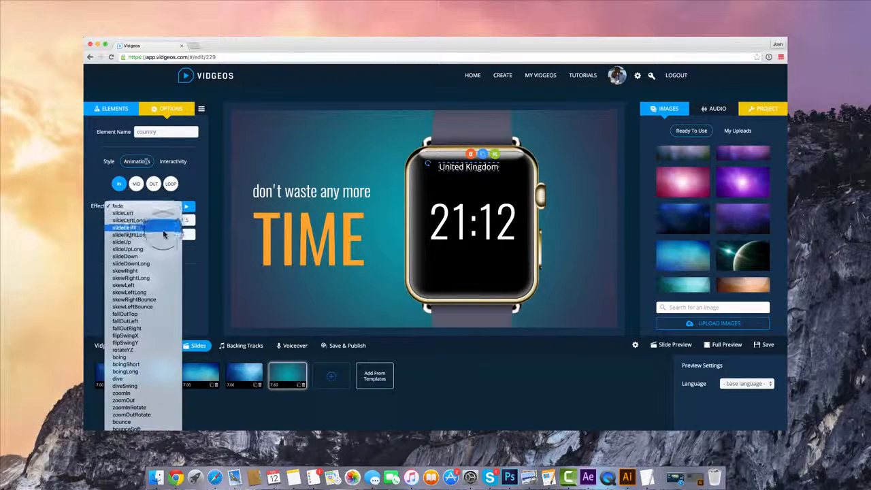
left_click(165, 248)
Set the country text's exit effect to slideBottomLong and preview the slide
left_click(156, 188)
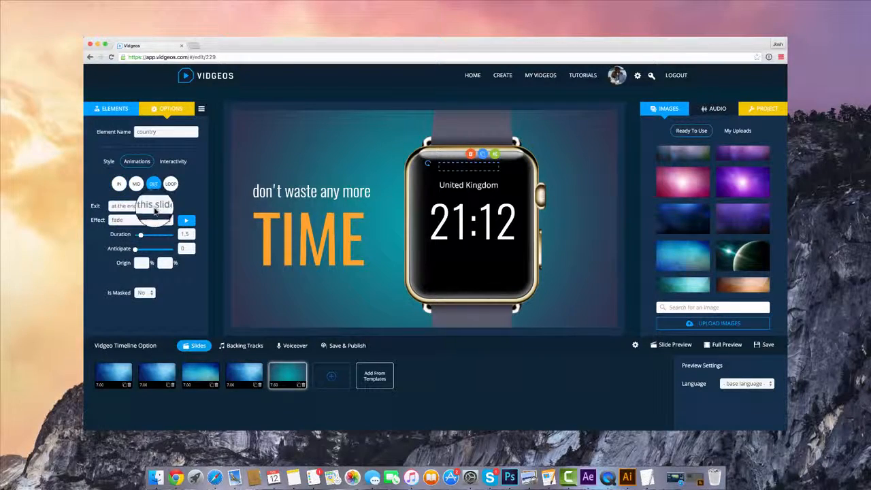
left_click(146, 219)
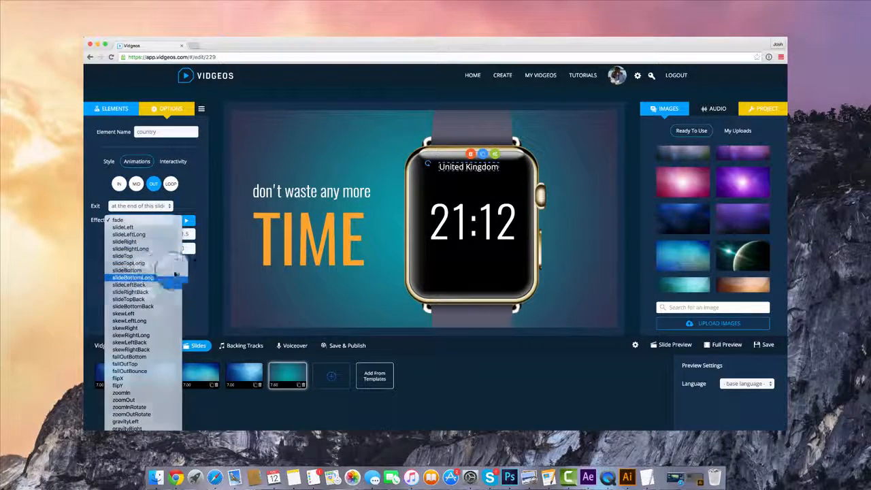
left_click(151, 271)
left_click(680, 345)
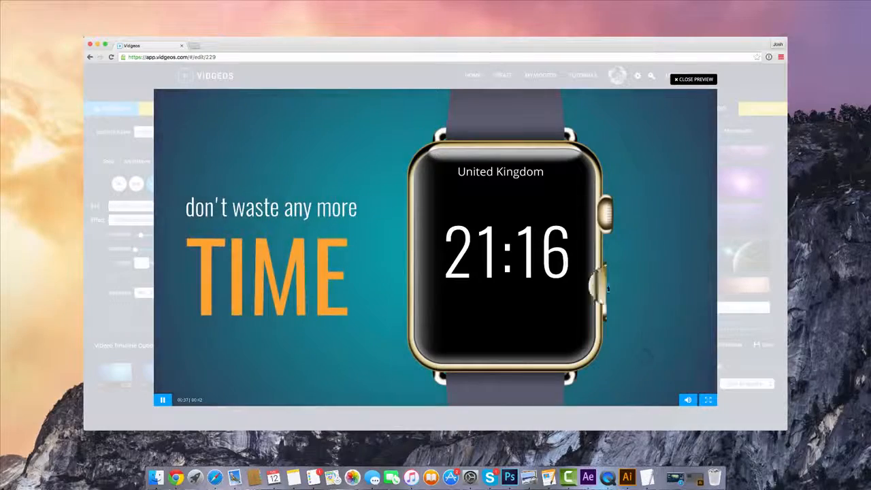
left_click(698, 80)
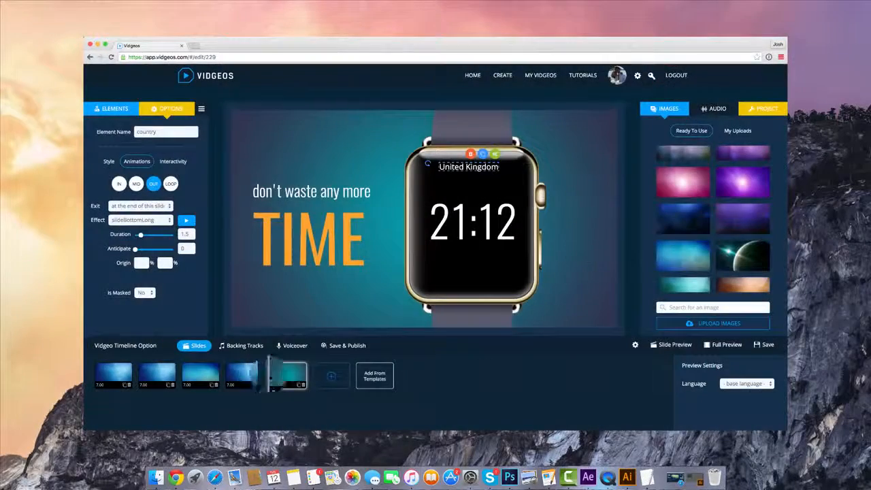
Open the "DOWNLOAD MY FREE GIFT" slide and try out the standard voiceover recorder
left_click(244, 374)
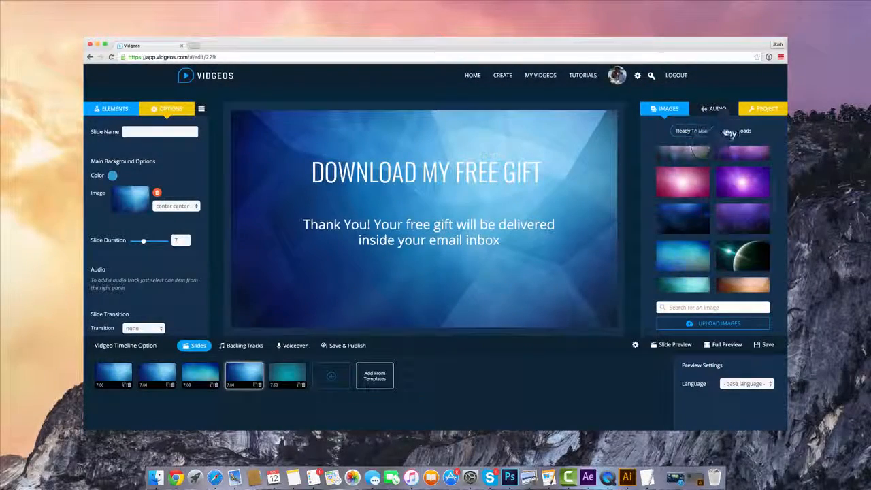
left_click(288, 346)
left_click(307, 382)
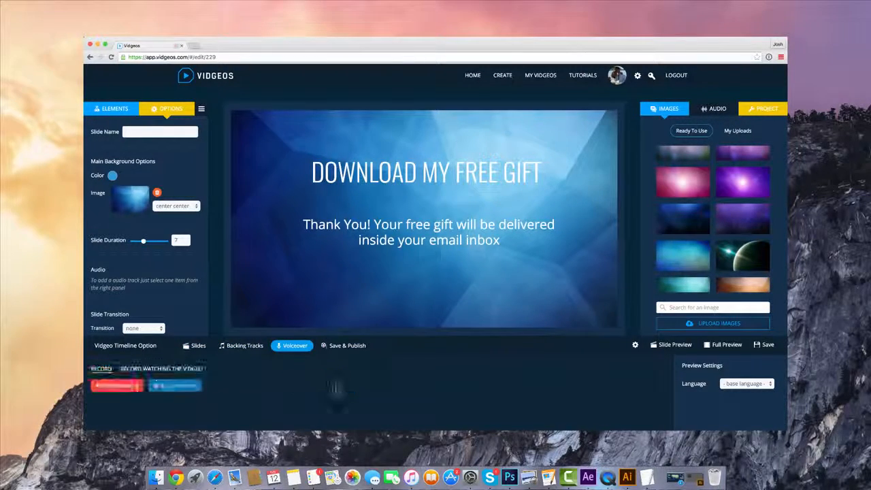
left_click(114, 387)
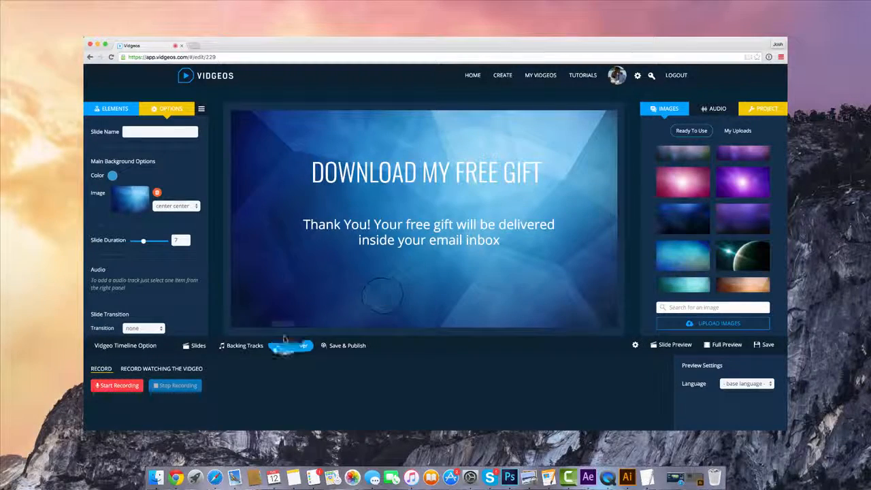
Record a voiceover while watching the muted preview, stop the recording and name the track "Track Demo"
left_click(155, 369)
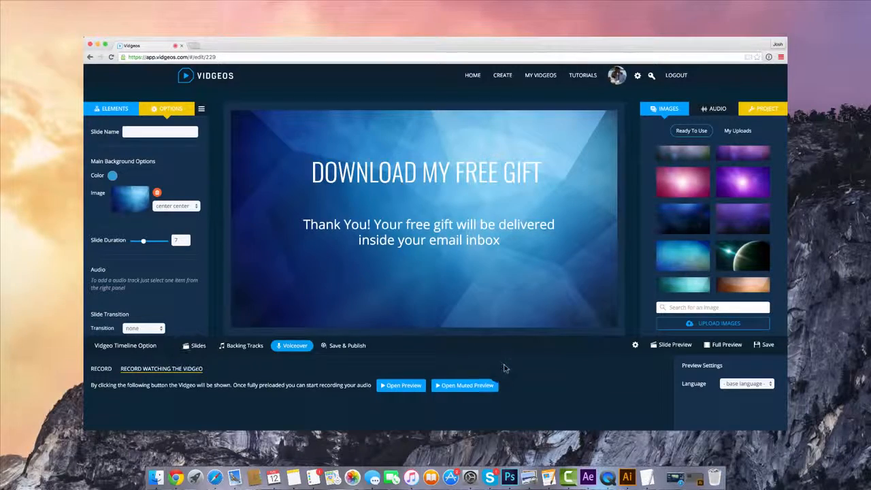
left_click(468, 386)
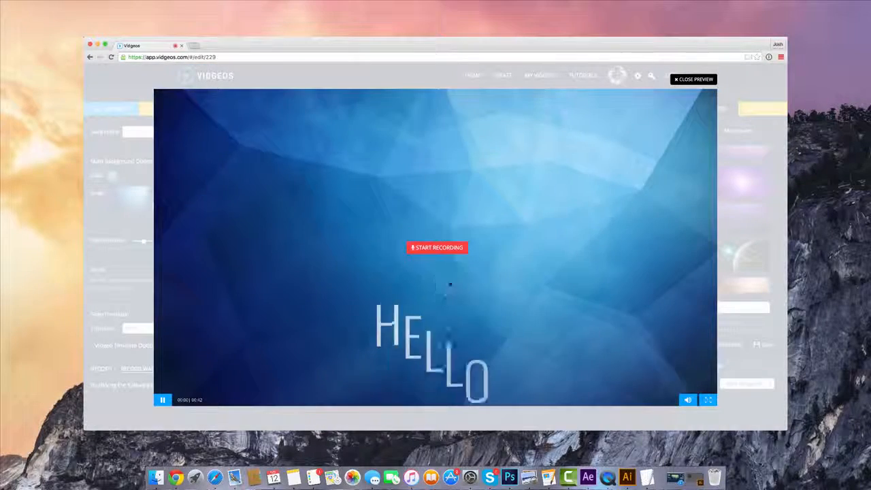
left_click(447, 249)
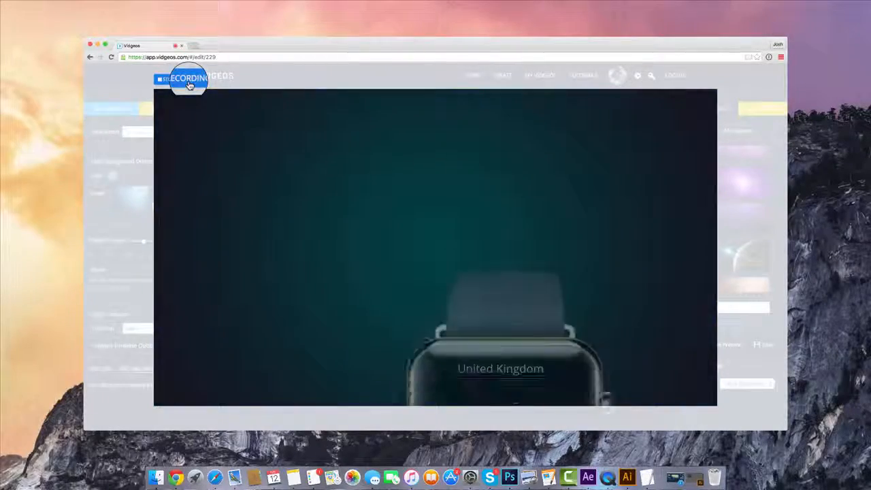
left_click(190, 82)
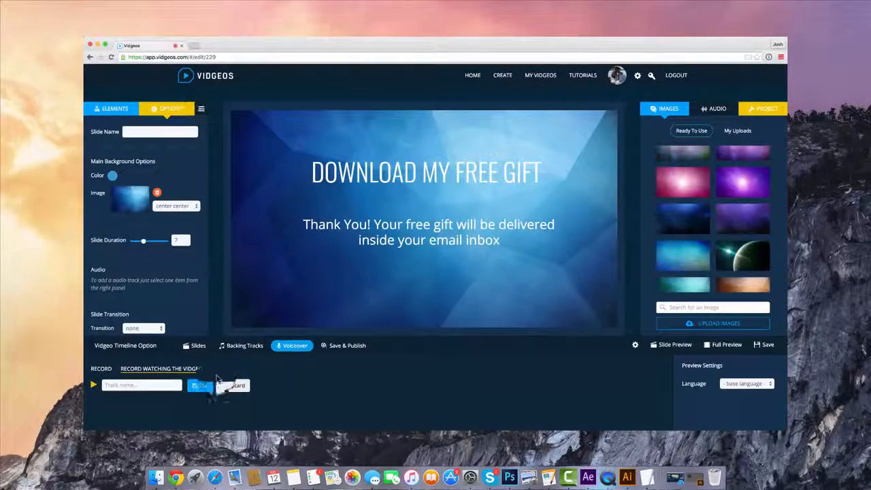
left_click(141, 388)
left_click(149, 385)
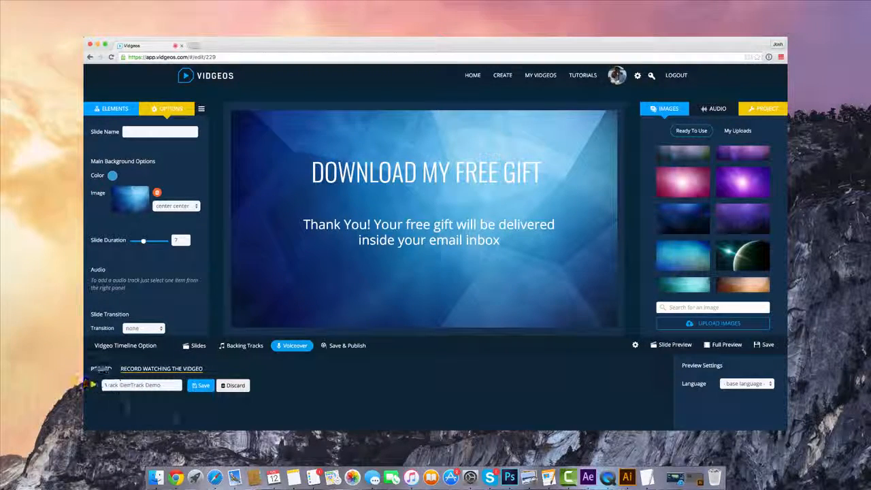
Save the recorded "Voiceover Track Demo" track and open the audio library
left_click(201, 387)
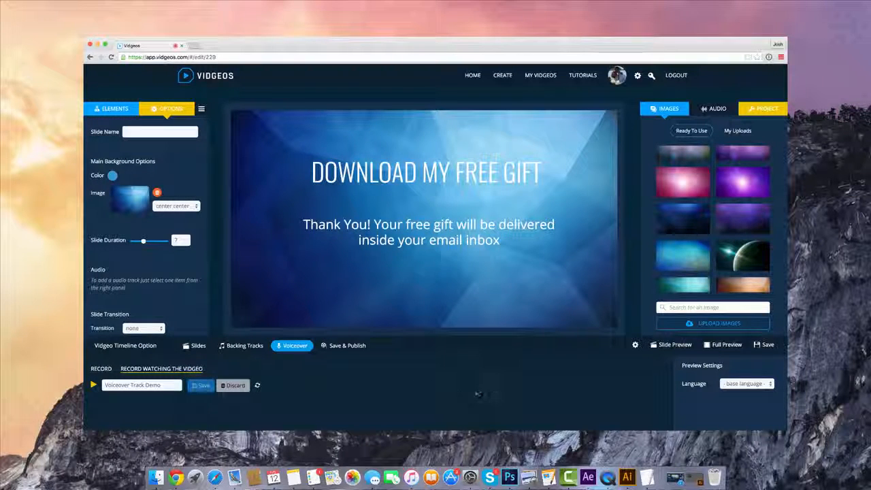
left_click(718, 109)
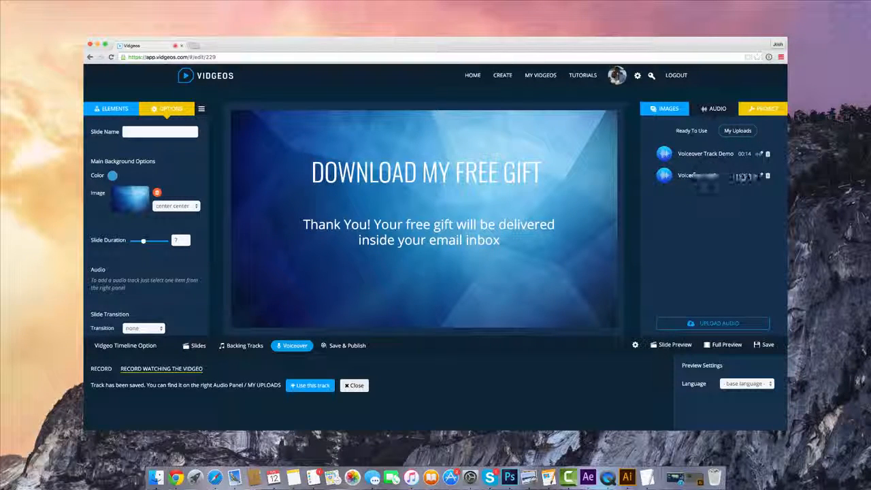
Add the uploaded Voiceover Demo as a backing track and play it in the audio editor
mouse_move(741, 187)
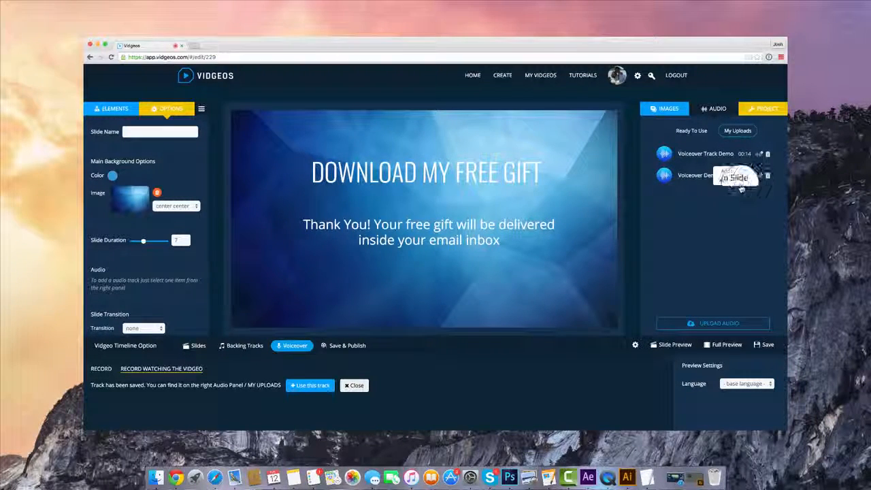
left_click(739, 174)
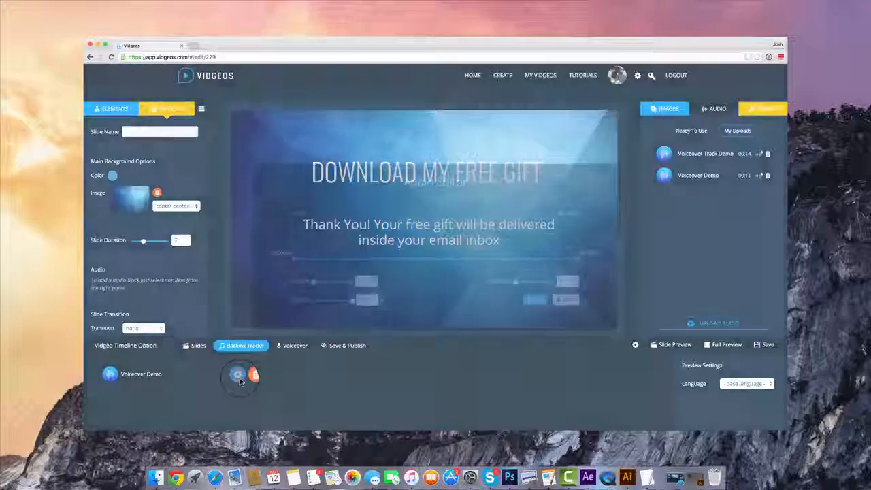
left_click(239, 374)
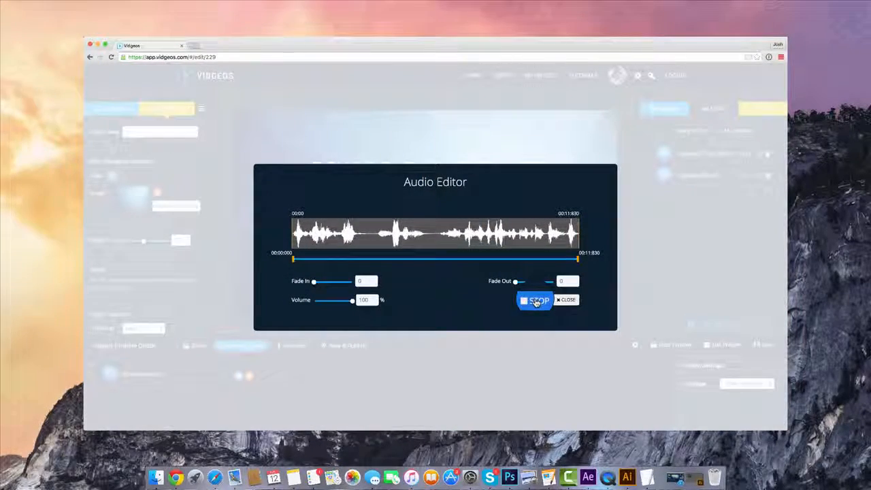
left_click(536, 301)
Trim the start of the voiceover track to about 00:02:050 and try its fade-in and fade-out controls
left_click_drag(295, 260, 345, 261)
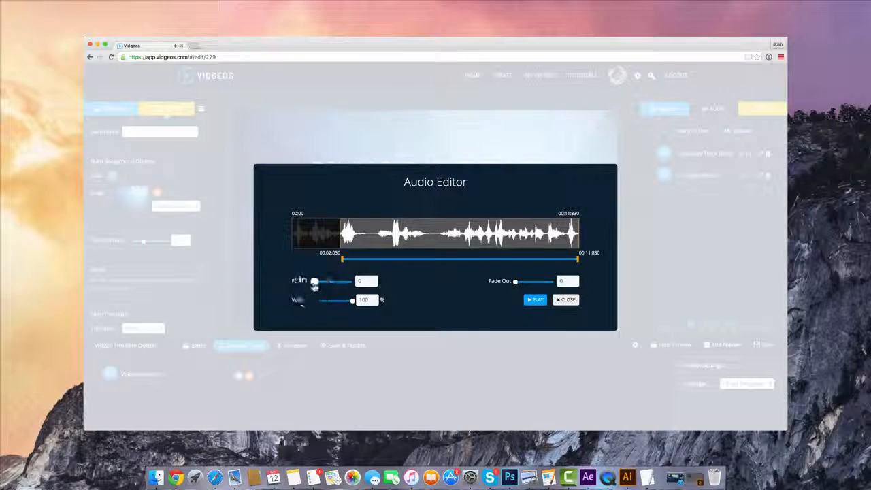
mouse_move(315, 281)
left_mouse_down()
mouse_move(341, 280)
mouse_move(319, 281)
left_mouse_up()
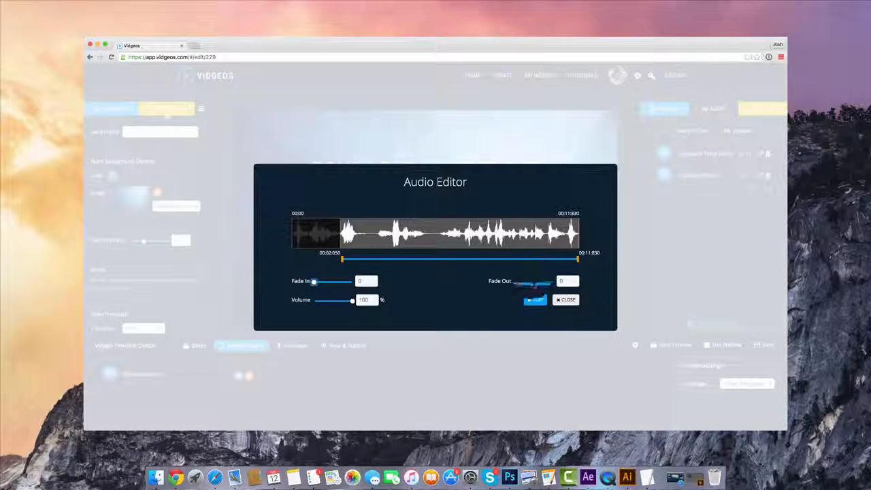
mouse_move(521, 285)
left_mouse_down()
mouse_move(550, 284)
mouse_move(515, 280)
left_mouse_up()
left_click(564, 301)
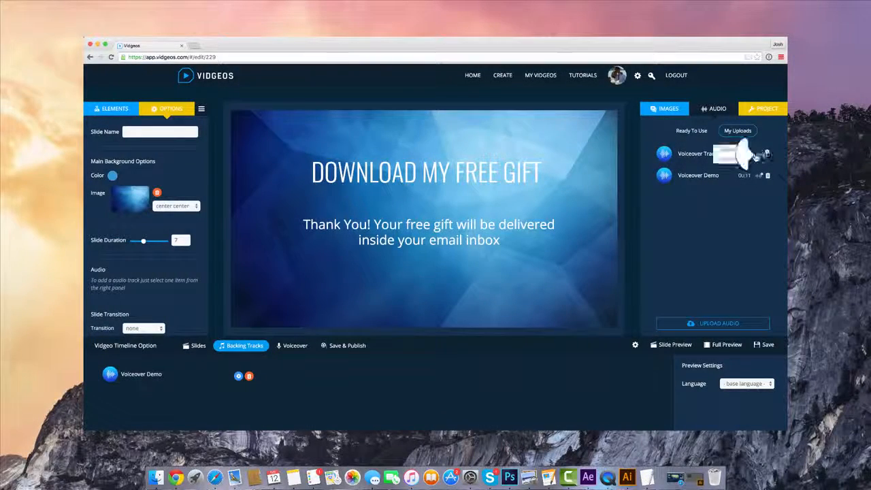
Replace the Voiceover Demo backing track with the ready-to-use track Epic
left_click(247, 377)
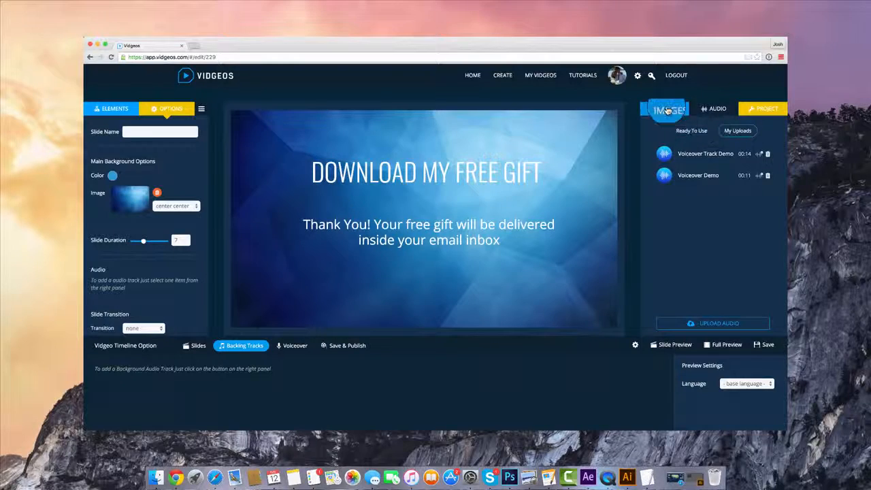
left_click(695, 132)
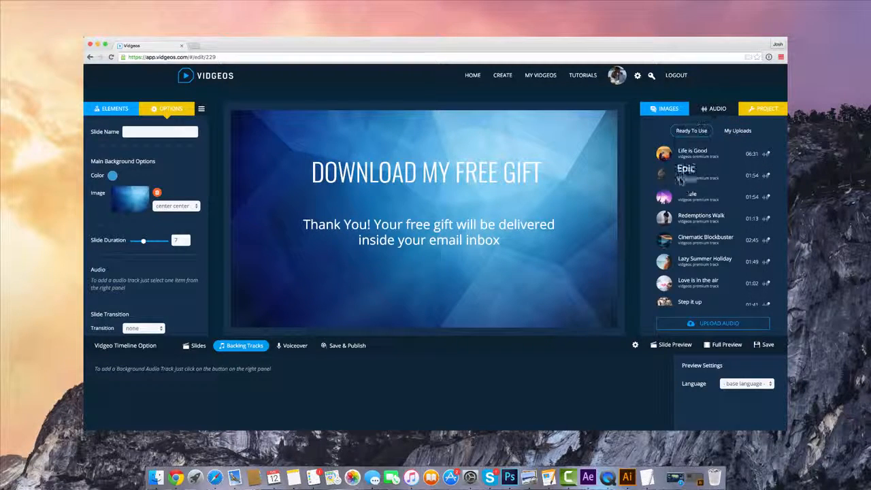
scroll(723, 192, "down", 1)
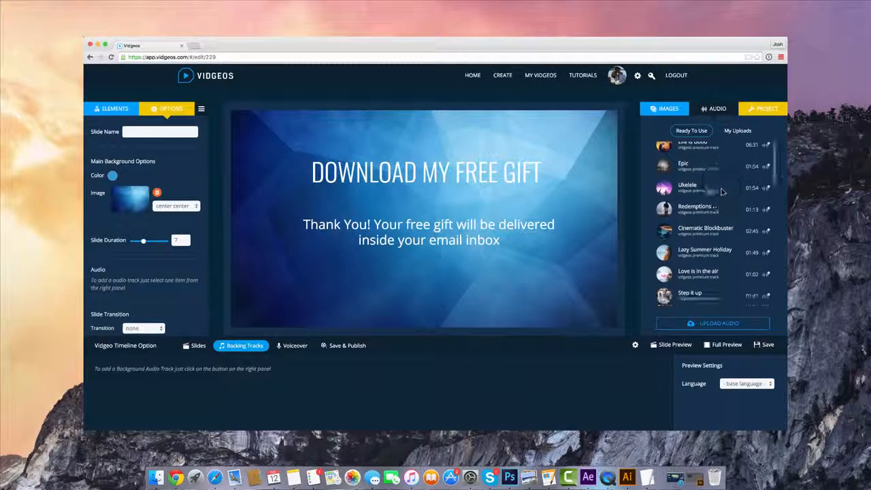
mouse_move(762, 166)
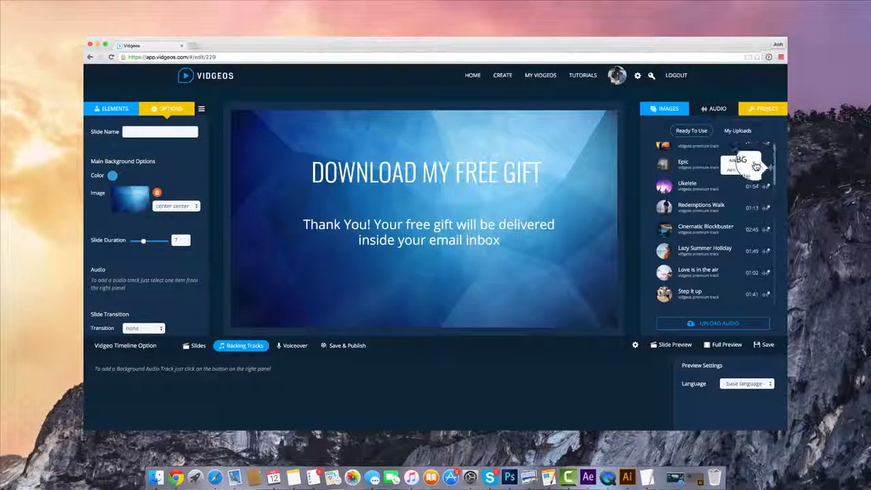
left_click(748, 162)
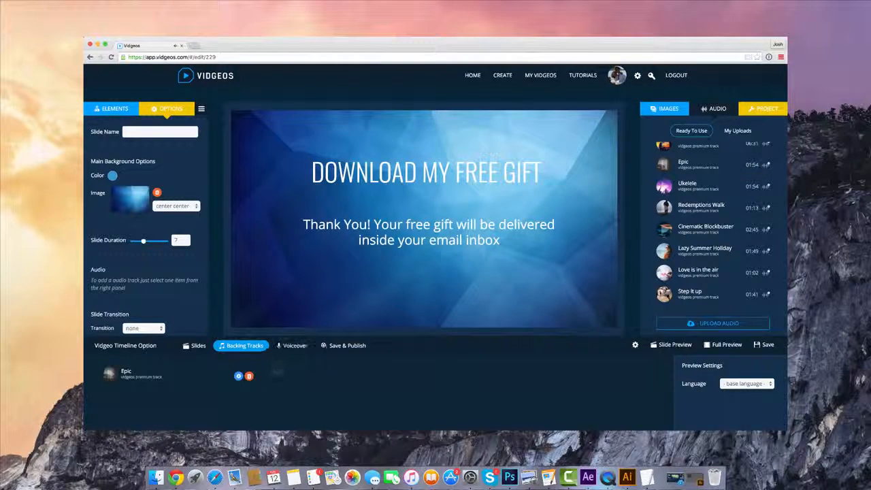
Remove the Epic backing track and browse the ready-to-use tracks and uploaded audio
left_click(249, 378)
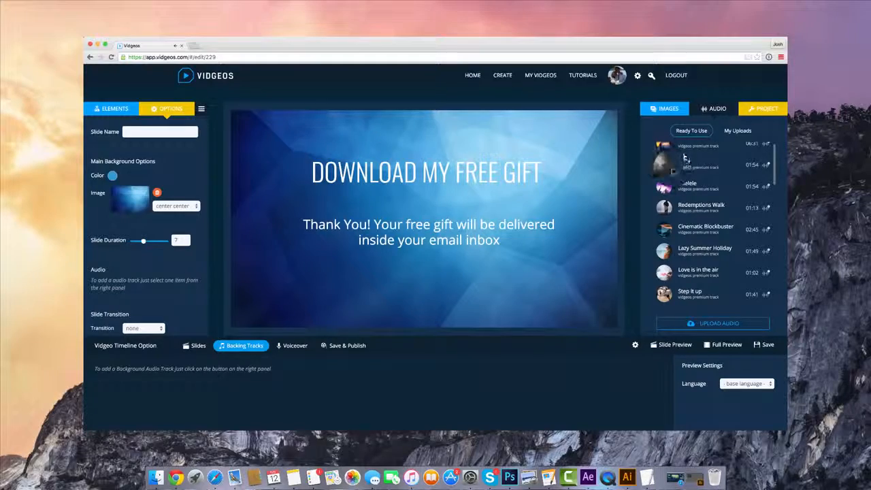
scroll(714, 224, "down", 10)
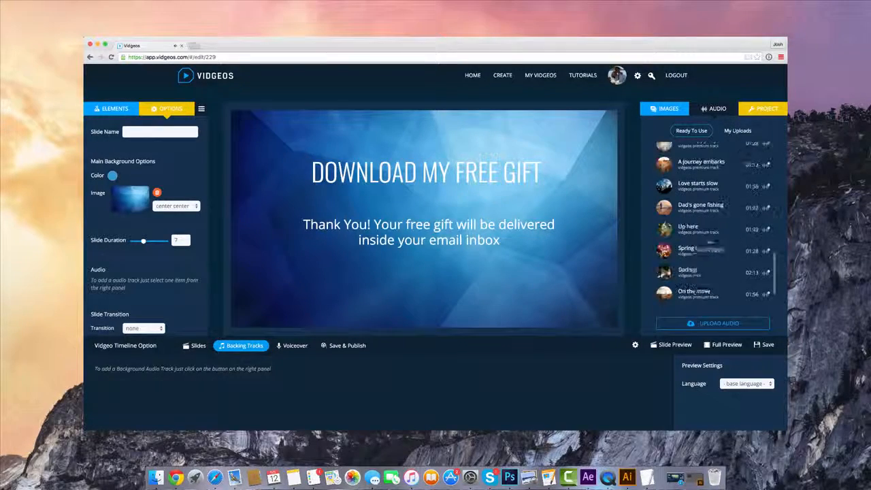
scroll(715, 245, "up", 10)
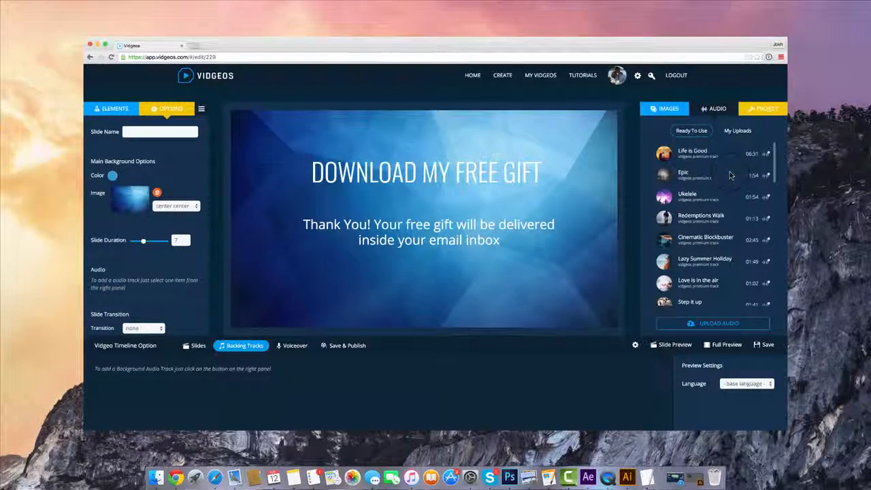
left_click(765, 117)
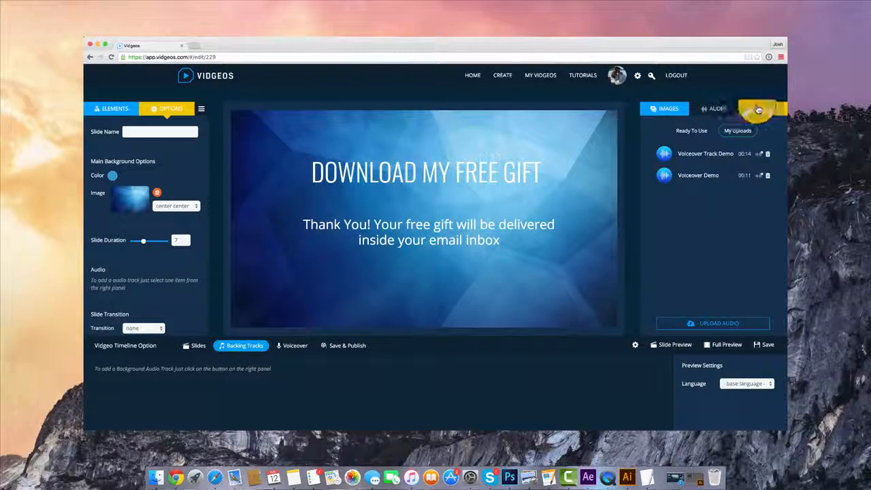
Set the player icons' background color to pink in the project settings
left_click(762, 109)
scroll(713, 235, "down", 3)
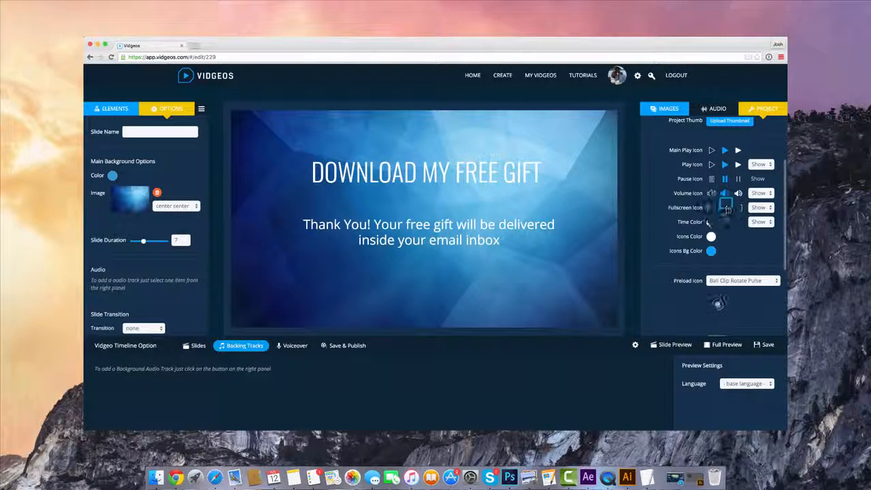
left_click(711, 251)
left_click_drag(778, 267, 776, 311)
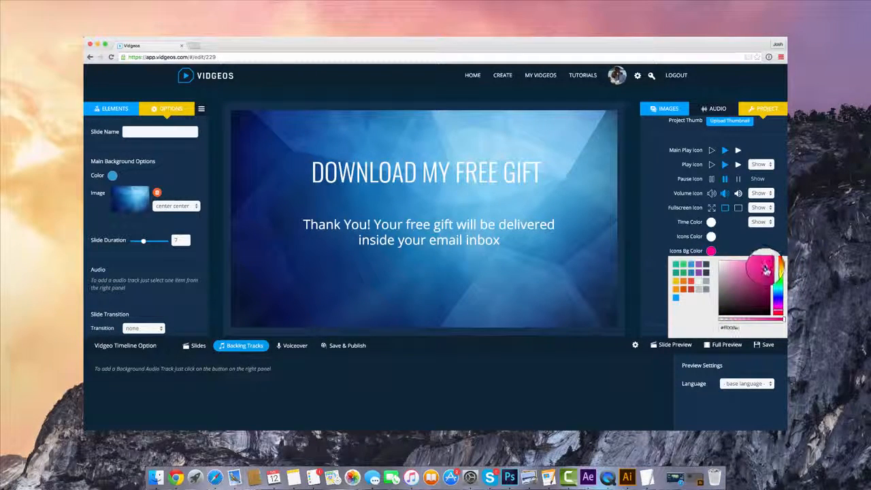
left_click(758, 224)
Try the Ball Scale Multiple and Ball Scale Ripple preload icons, and set the preload icon to Pacman
scroll(755, 232, "down", 1)
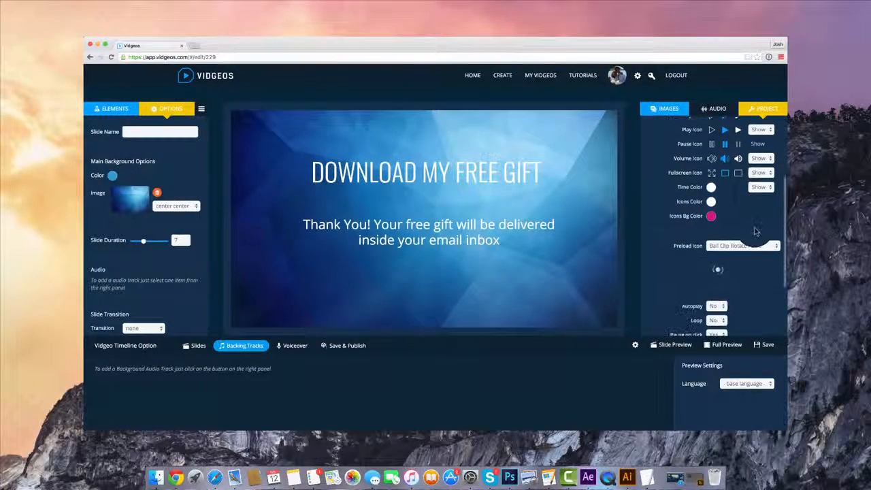
scroll(756, 231, "down", 1)
left_click(728, 209)
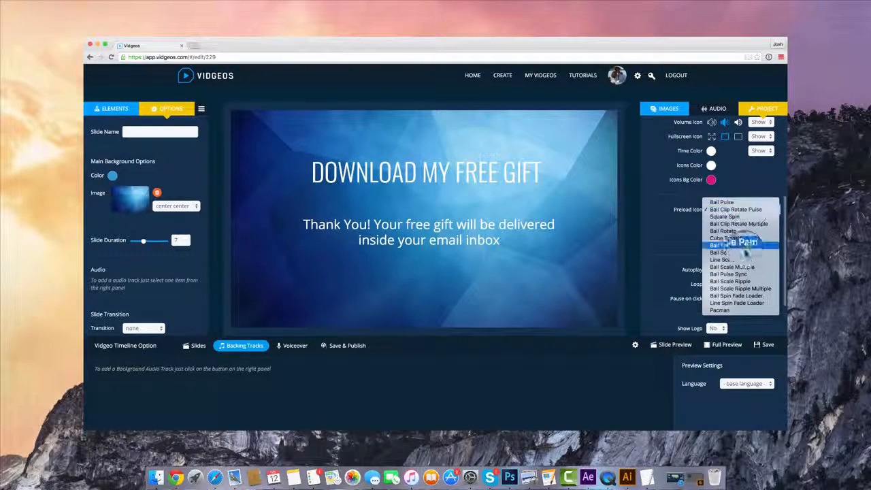
left_click(732, 267)
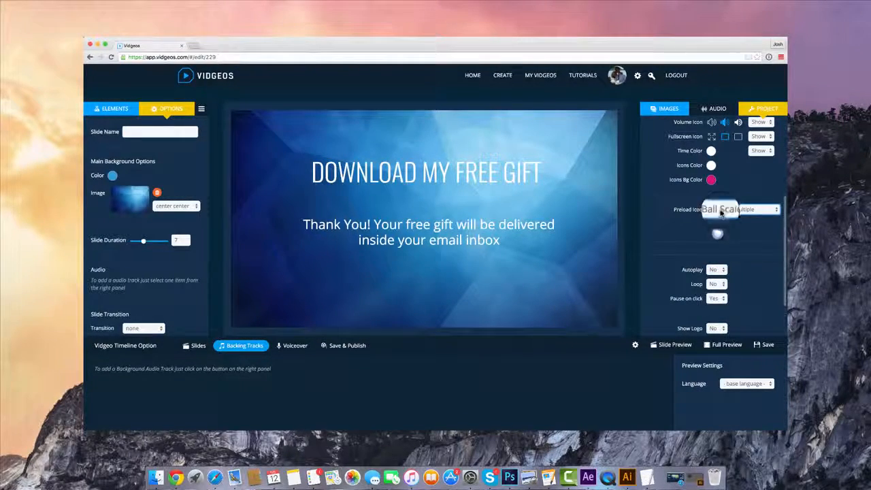
left_click(722, 212)
left_click(726, 223)
left_click(735, 211)
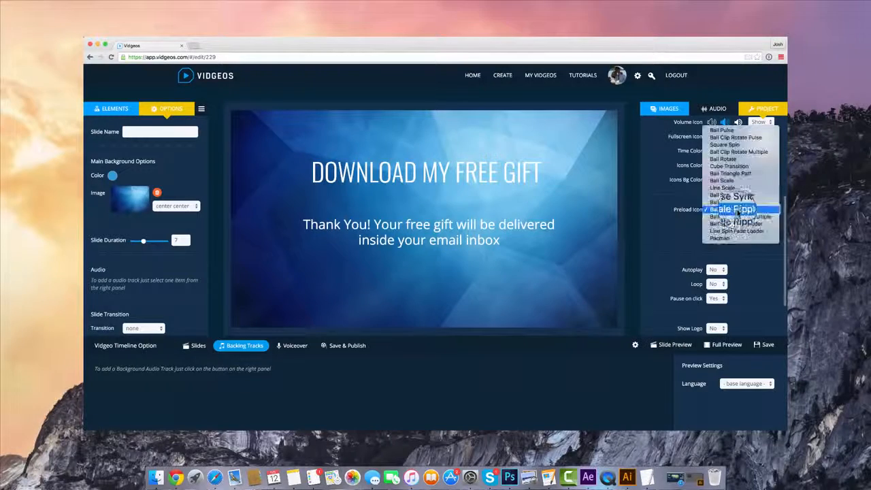
left_click(738, 236)
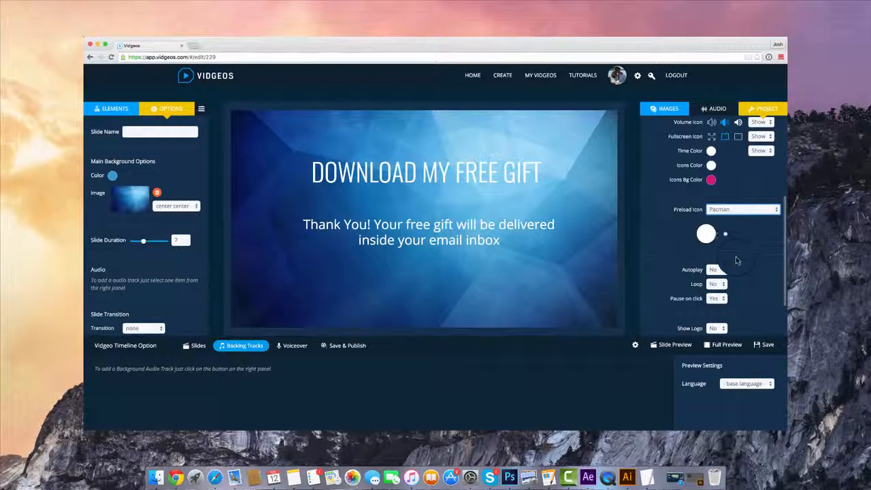
Look over the project's playback, logo and translation options and play the full video preview
scroll(733, 256, "down", 3)
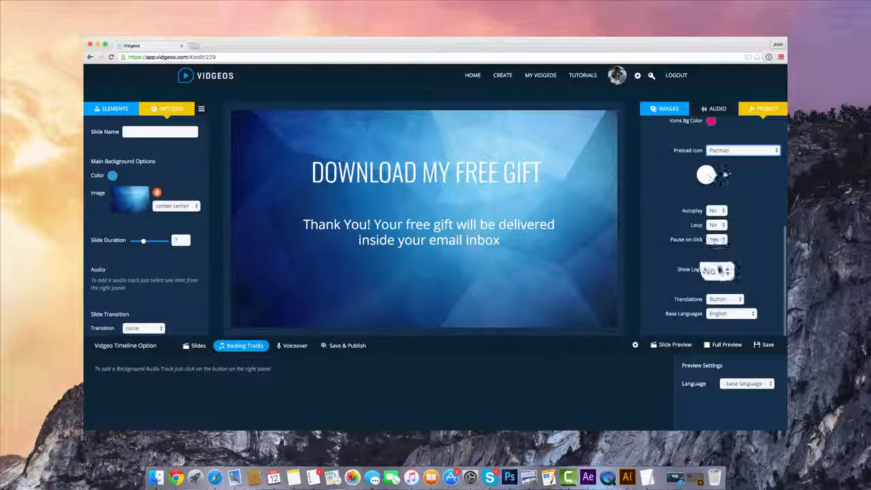
scroll(741, 250, "up", 5)
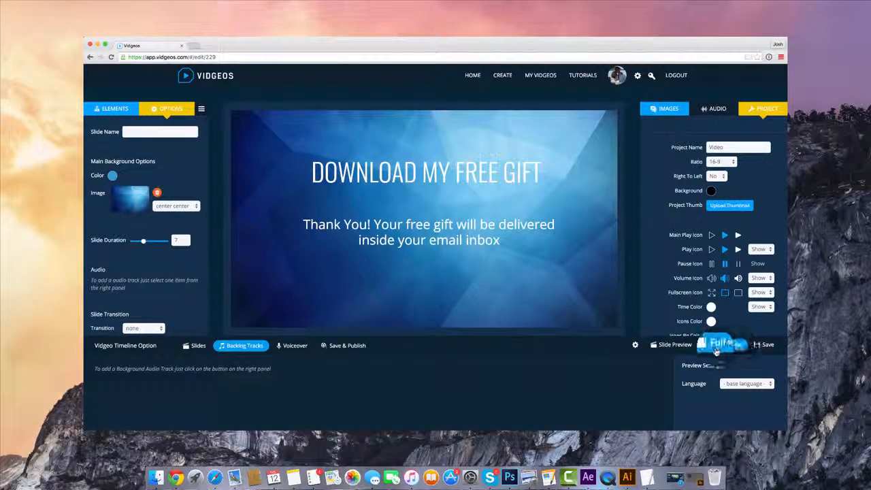
left_click(711, 345)
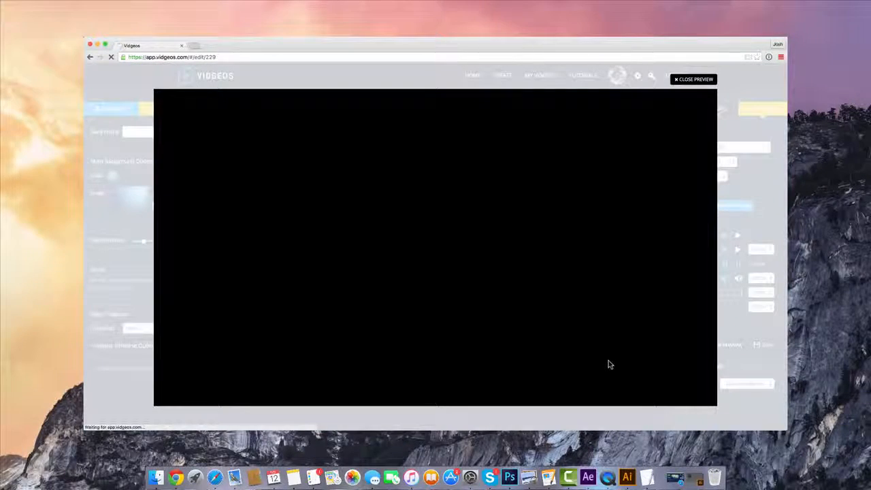
left_click(409, 226)
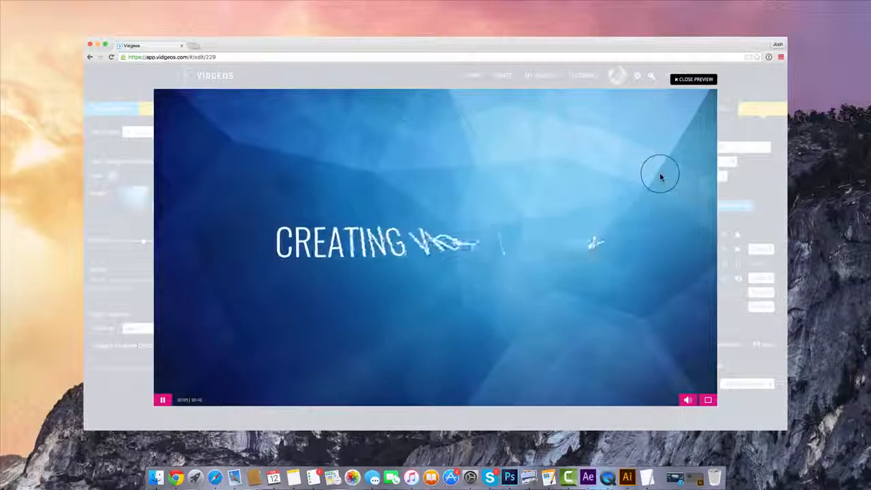
left_click(687, 79)
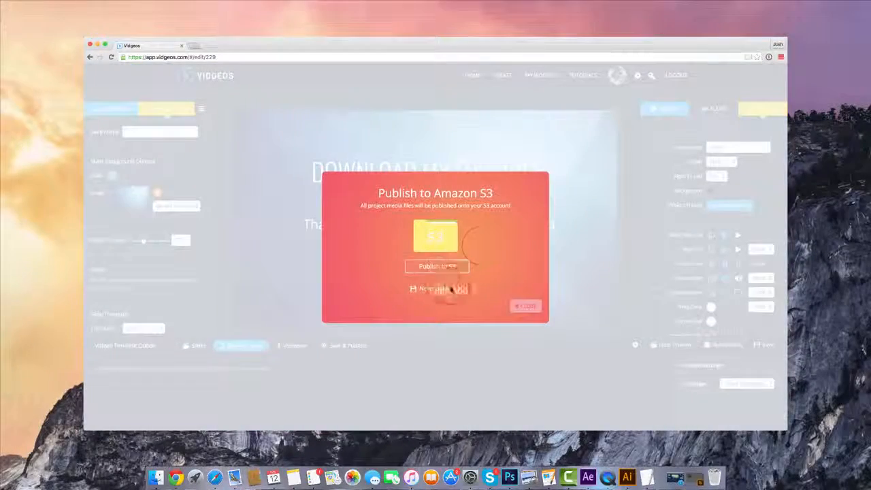
Publish the project and configure its embed code with a width of 840, centered and responsive
left_click(442, 268)
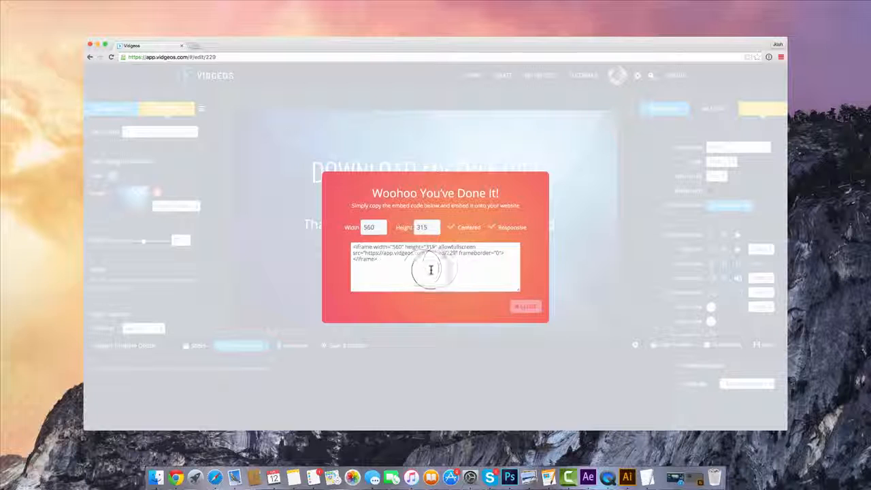
double_click(368, 227)
type("840")
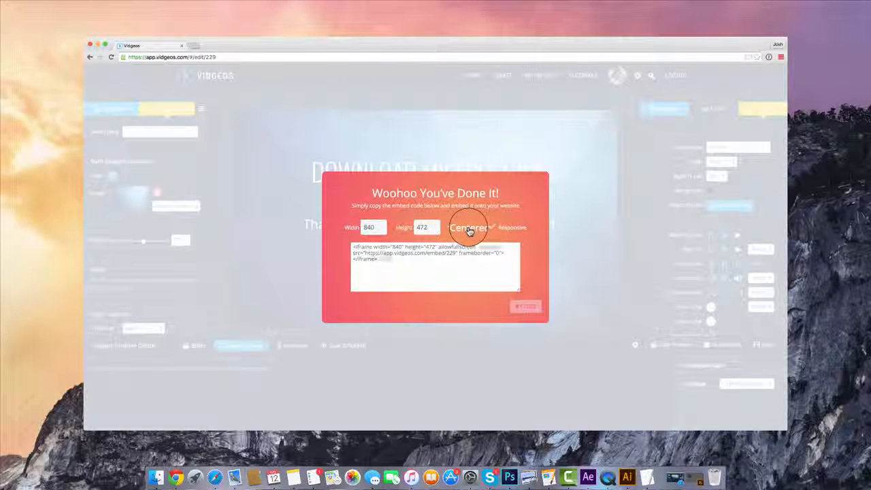
left_click(516, 231)
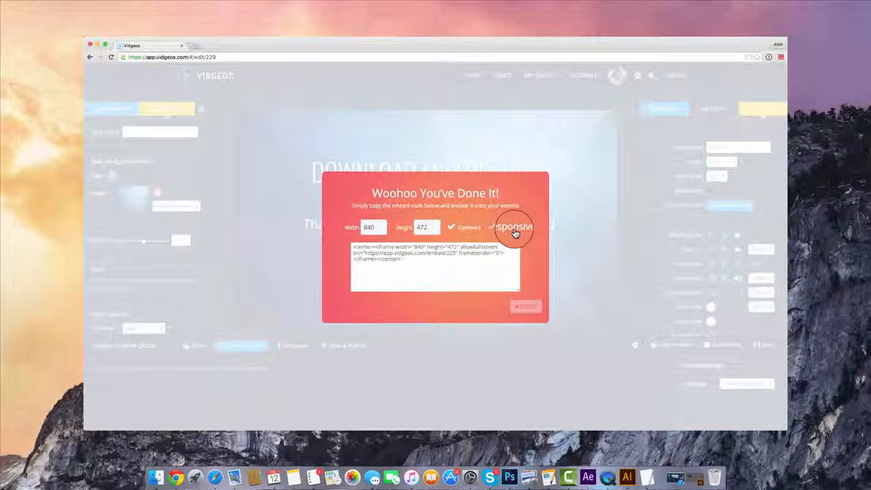
Copy the complete embed code and close the publishing dialog
left_click(447, 262)
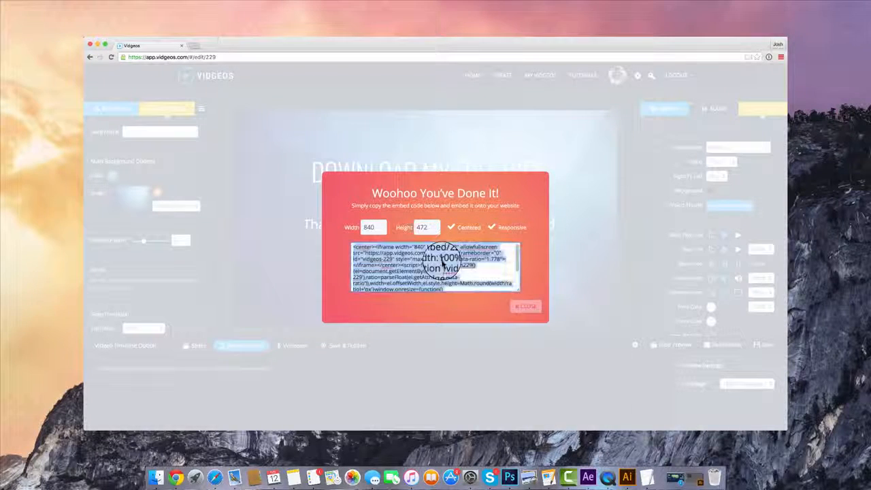
right_click(445, 263)
left_click(460, 298)
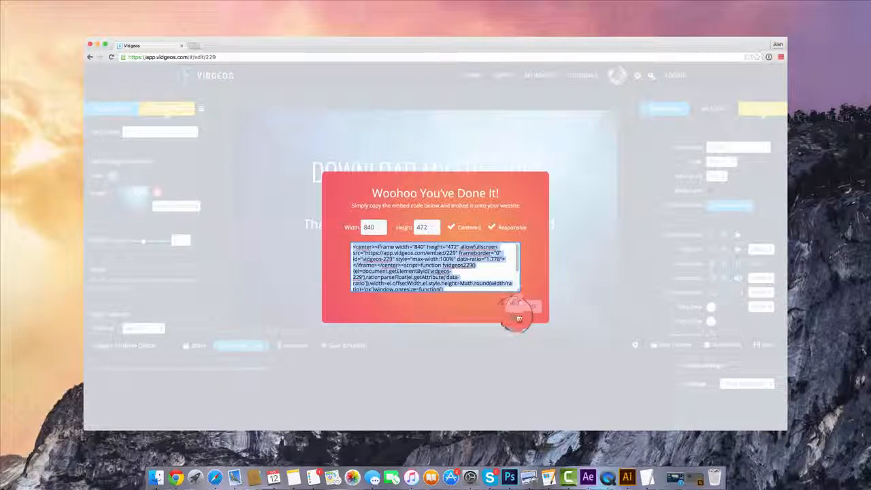
left_click(525, 307)
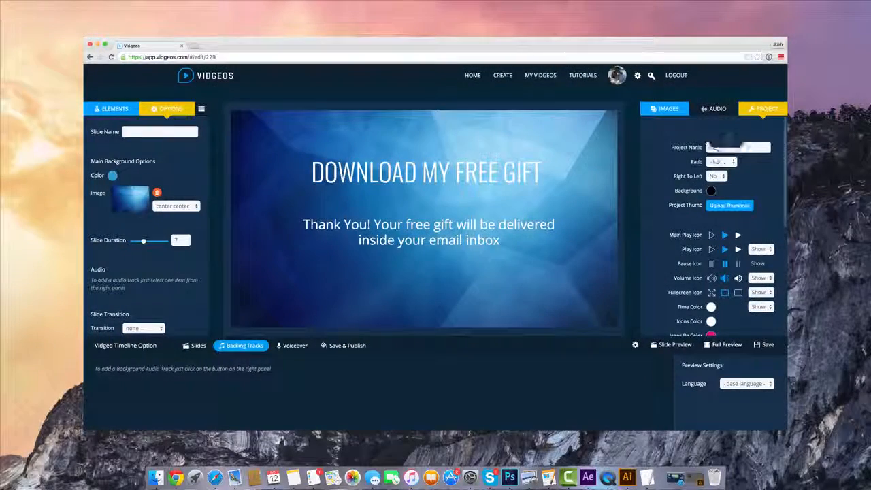
Look through the audio, image and element libraries and switch the timeline to the slides
left_click(716, 110)
left_click(664, 109)
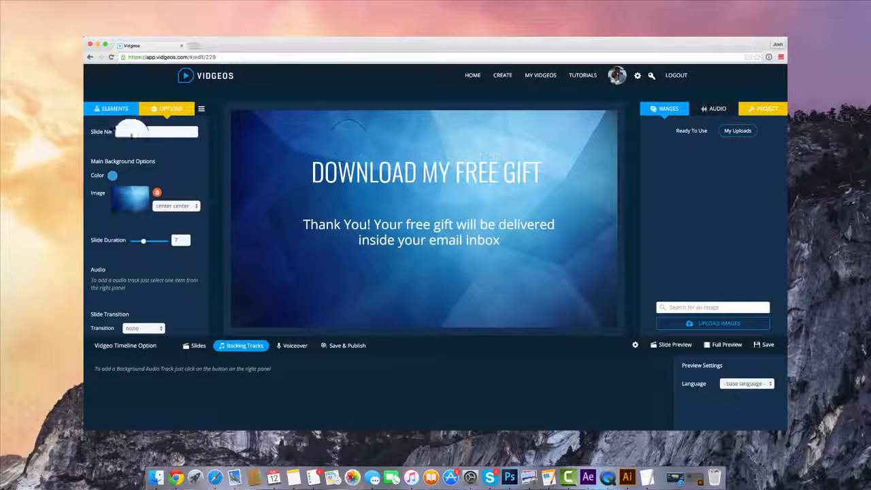
left_click(113, 109)
scroll(149, 168, "down", 2)
scroll(181, 260, "up", 2)
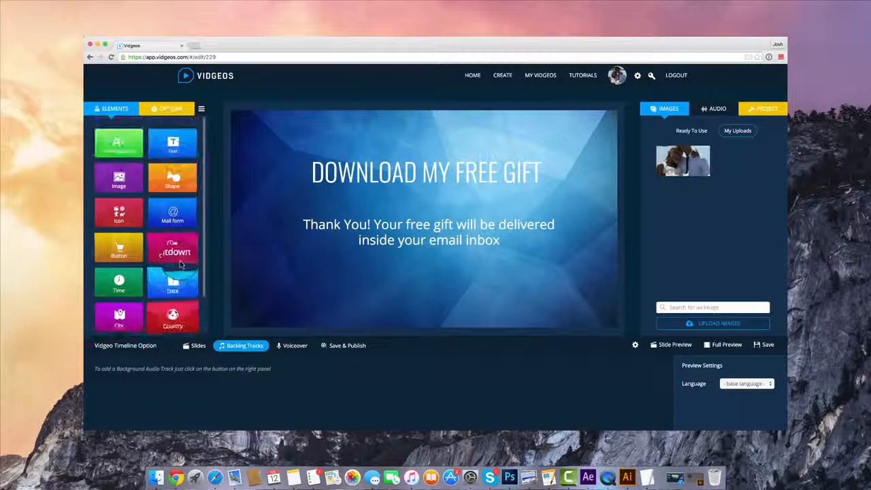
left_click(202, 347)
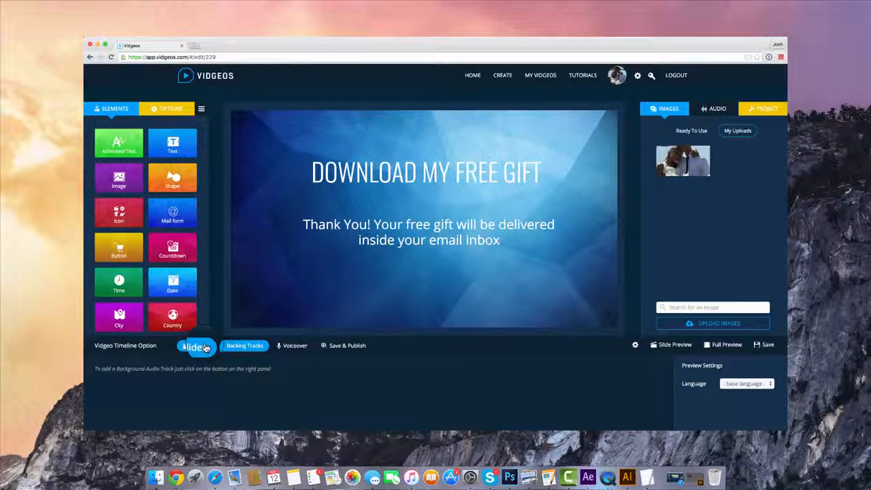